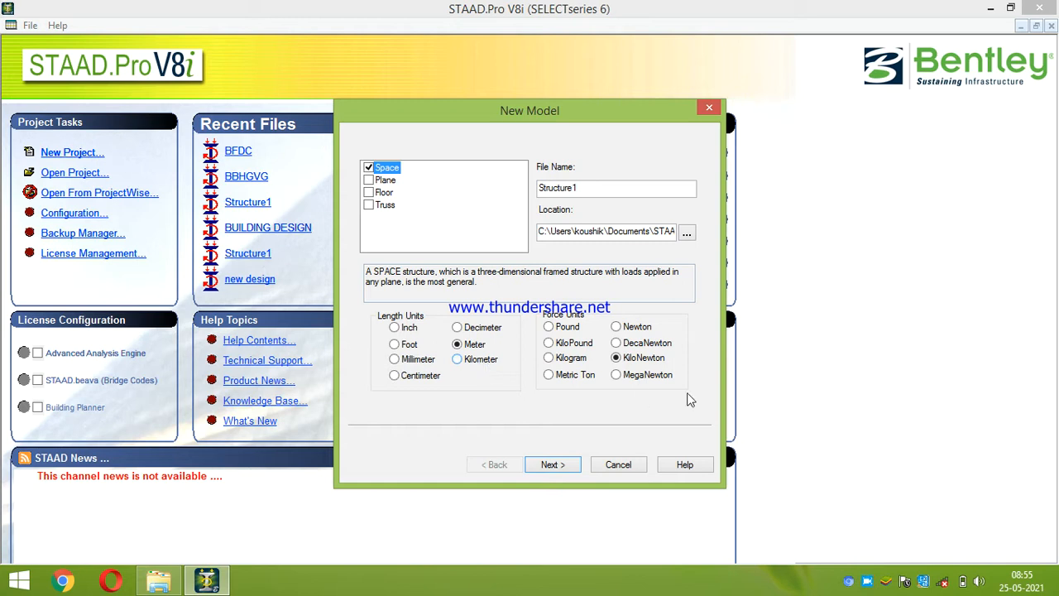
Create a Space model named "GBT 5 R5" in metres and kilonewtons with the Add Beam start option, and dismiss the snap grid
click(600, 187)
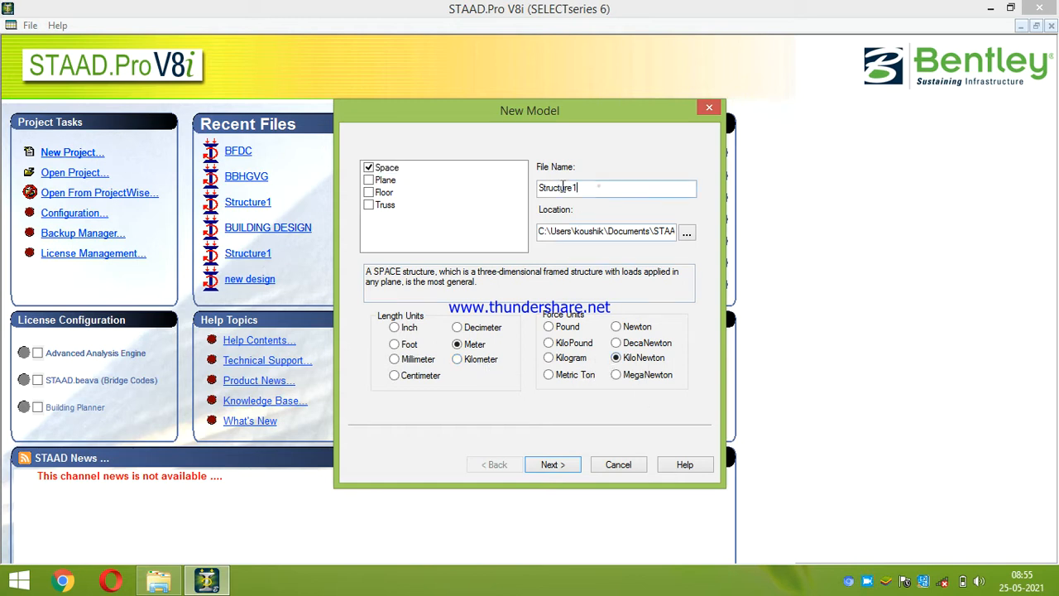
double_click(563, 187)
text(GBT 5 R5)
click(552, 465)
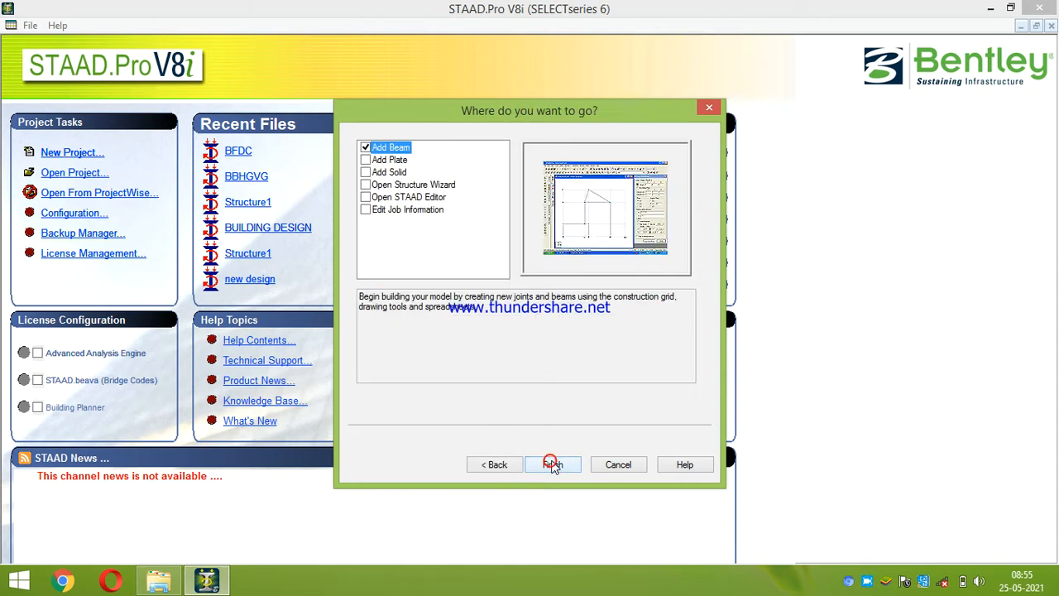
click(552, 465)
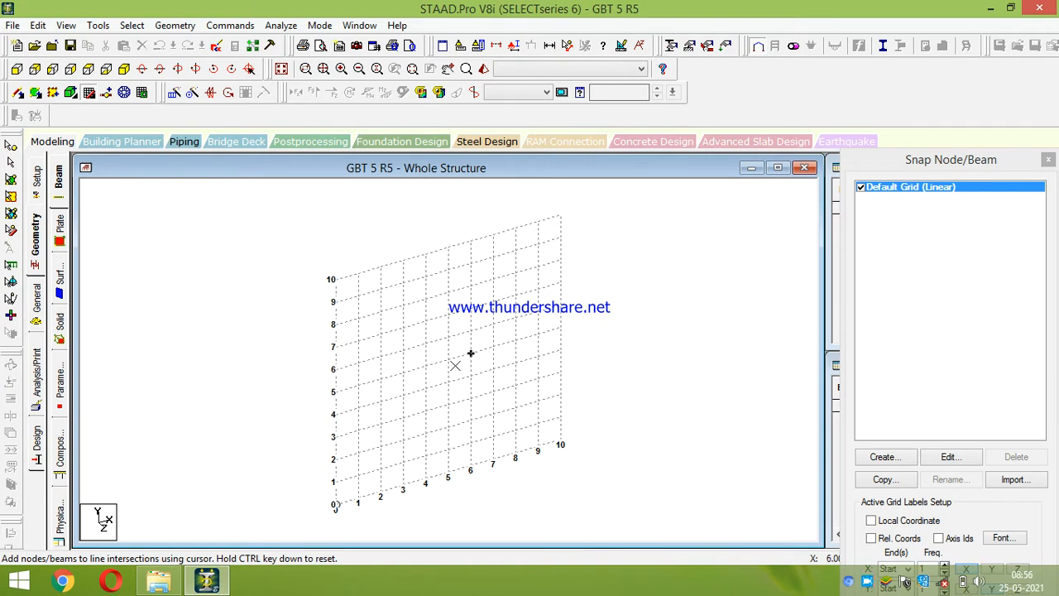
click(90, 93)
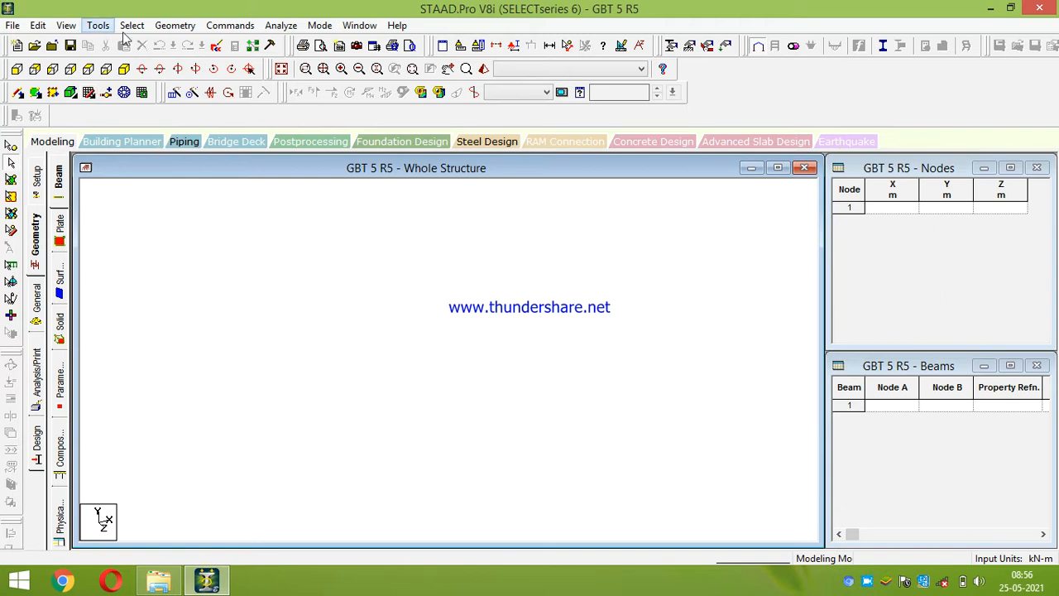
Start a Bay Frame prototype from the Frame Models in the Structure Wizard
click(174, 25)
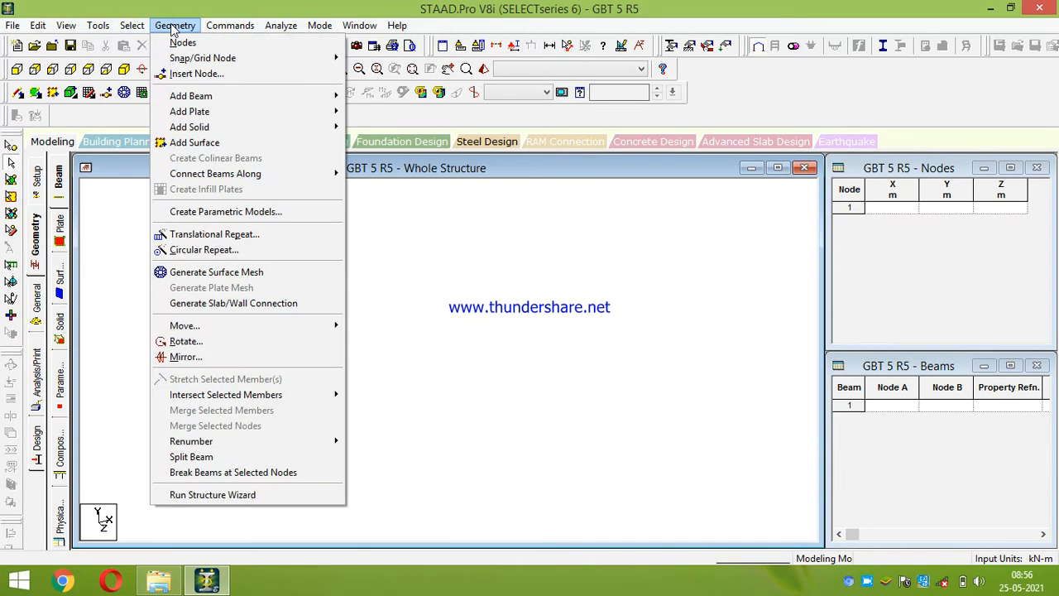
click(173, 494)
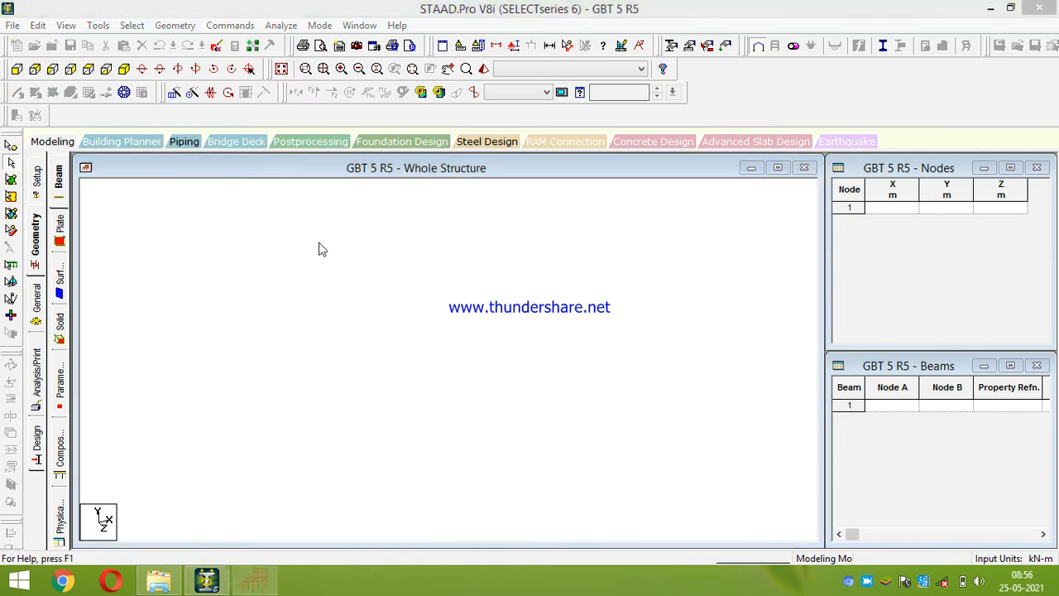
click(259, 240)
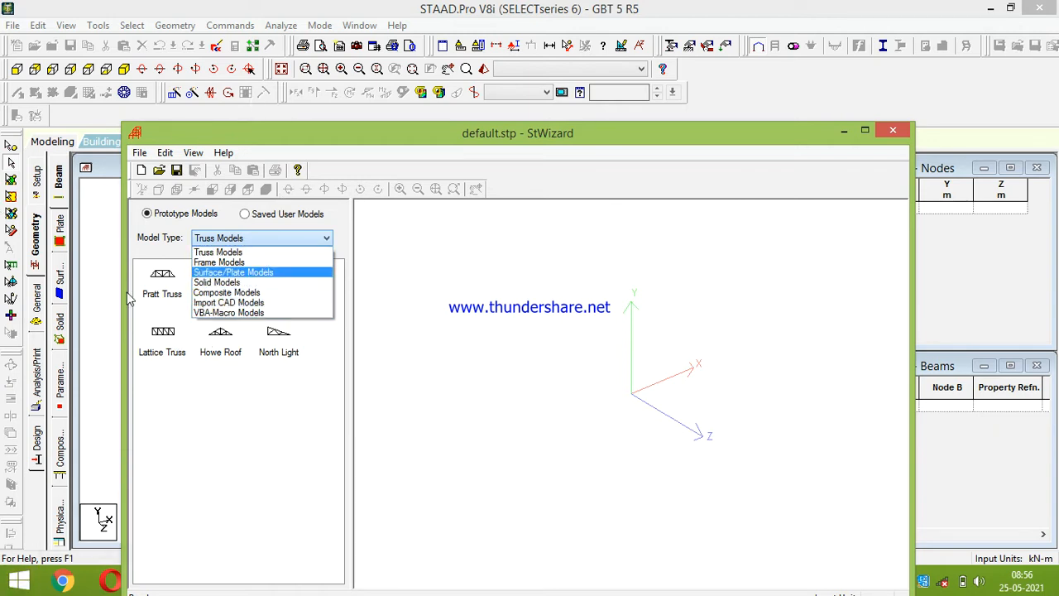
click(223, 263)
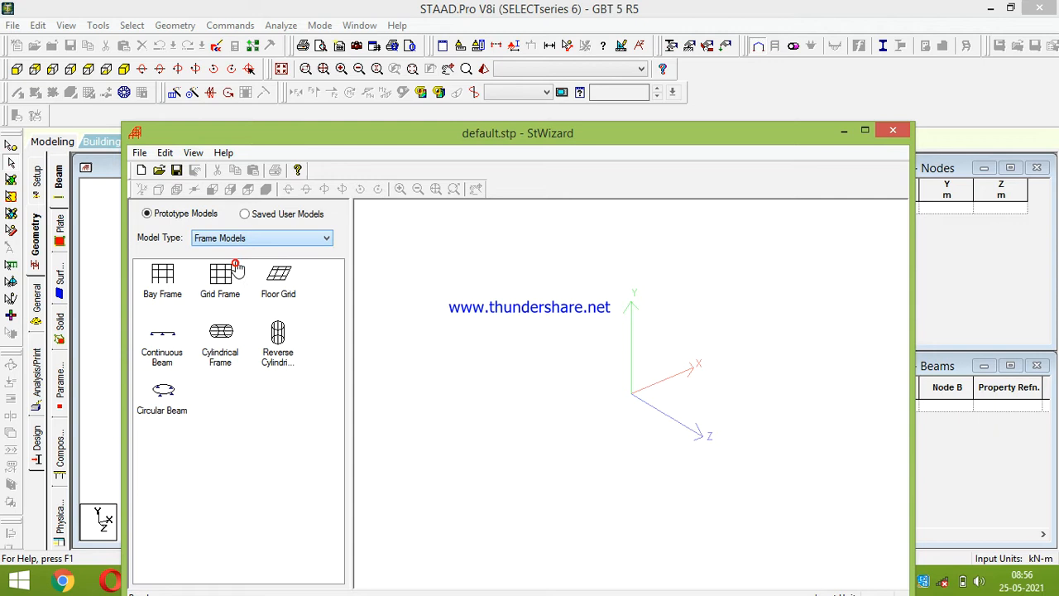
double_click(159, 280)
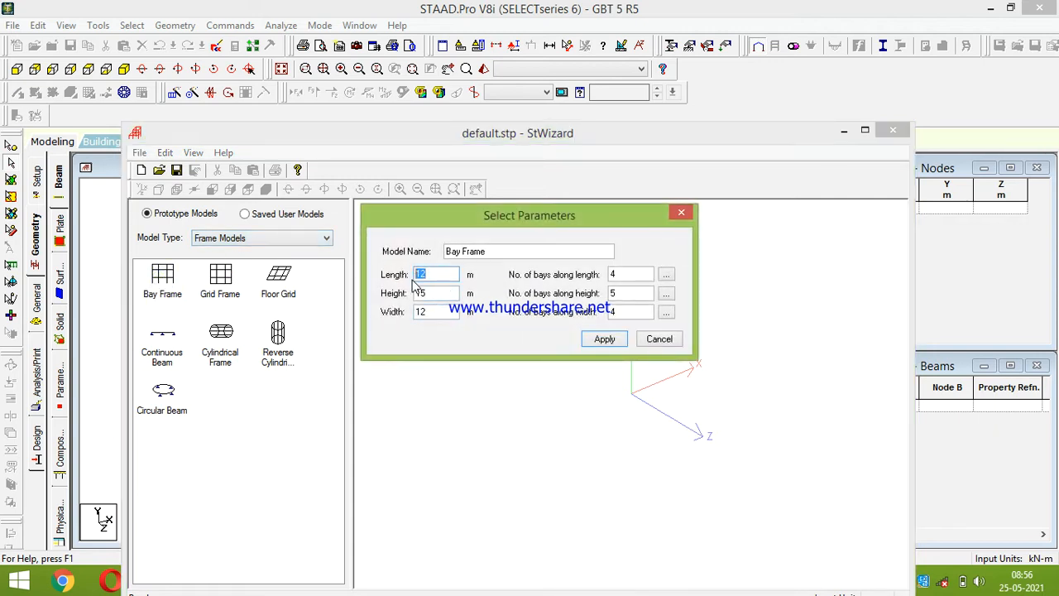
Set the bay frame's length to 10 m, width to 10 m and height to 6 m
text(10)
double_click(439, 311)
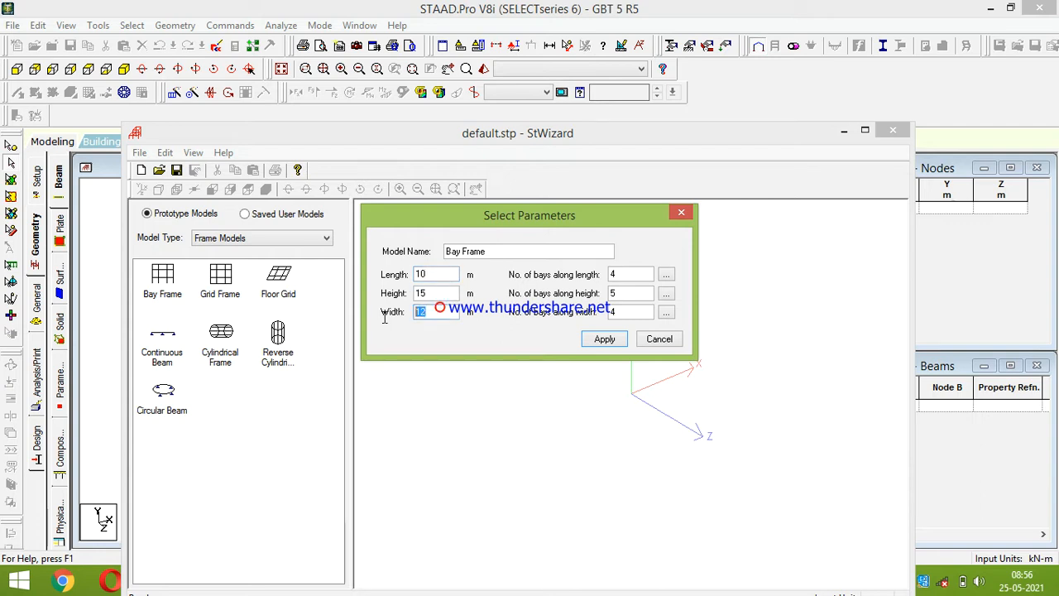
text(10)
double_click(427, 294)
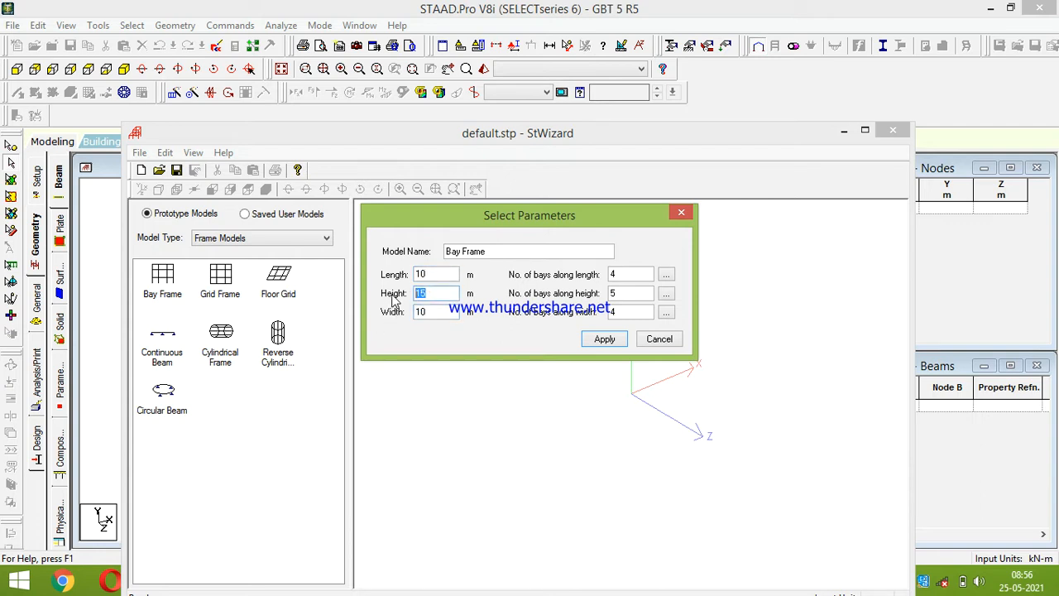
text(6)
Set 3 bays along the length, 2 along the height and 3 along the width, and generate the bay frame
double_click(614, 294)
text(2)
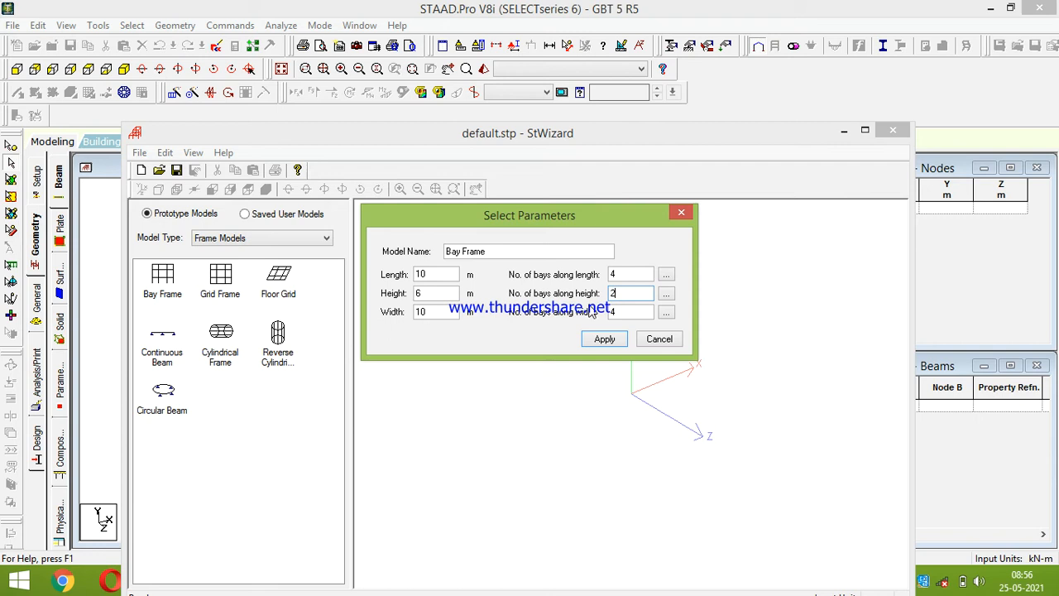
double_click(634, 277)
text(3)
double_click(617, 312)
text(3)
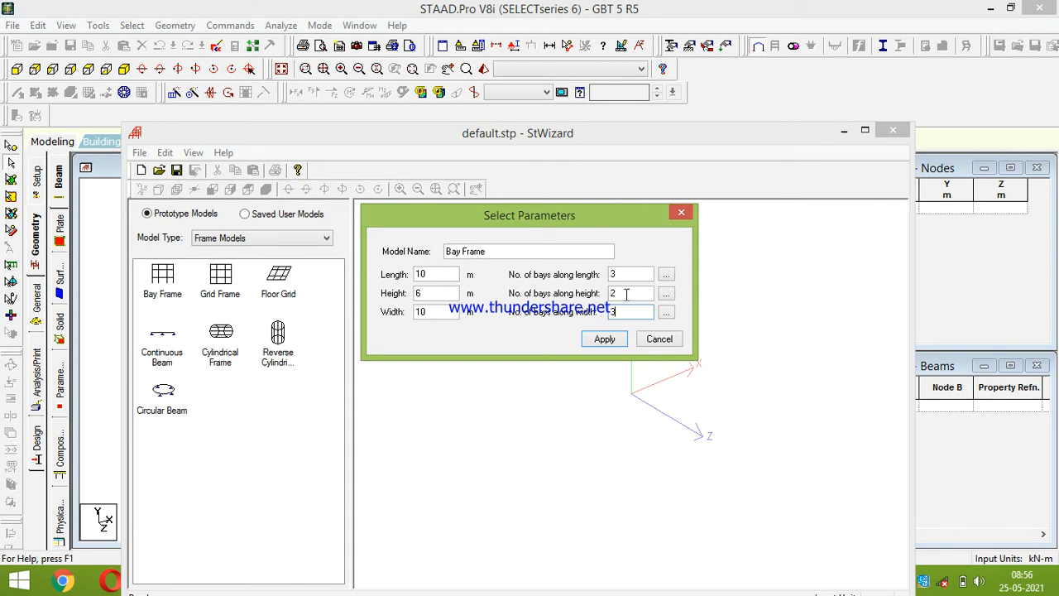
click(604, 339)
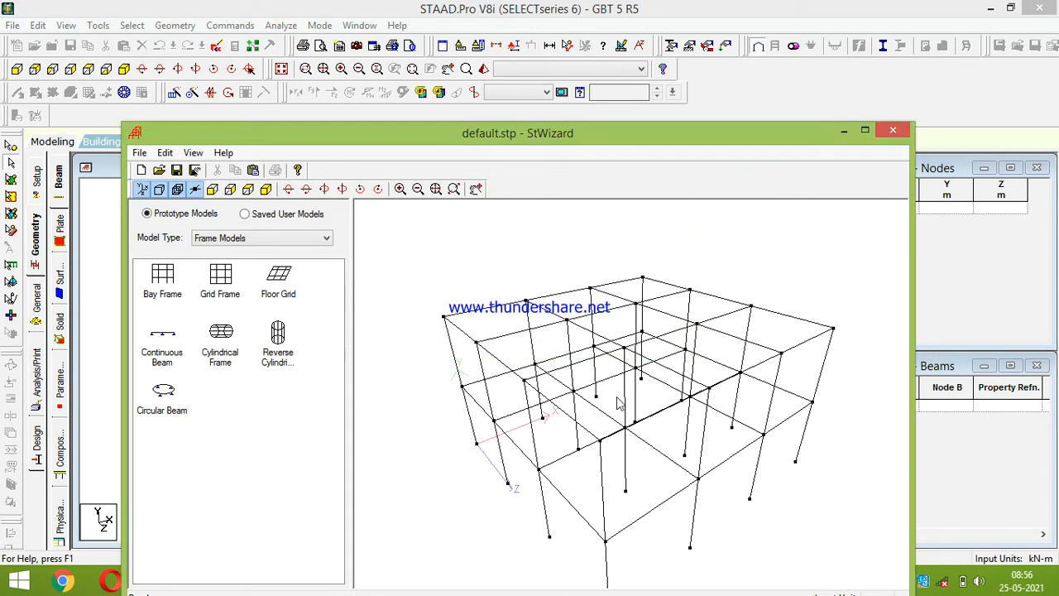
Transfer the bay frame from the Structure Wizard into the model with X, Y and Z offsets of 0 m
click(896, 132)
click(594, 322)
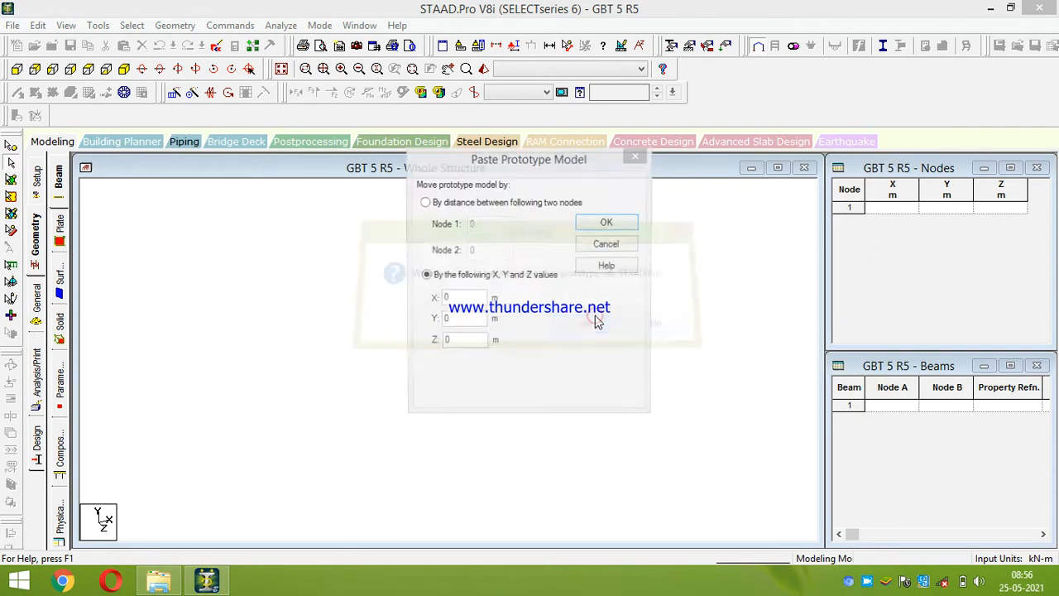
click(605, 222)
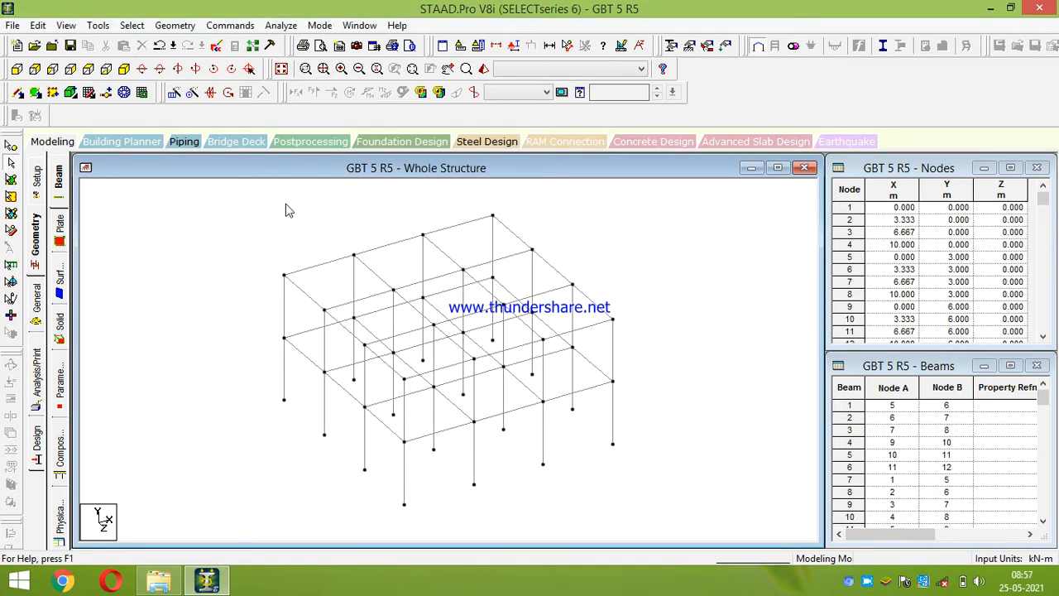
scroll(293, 189, down, 4)
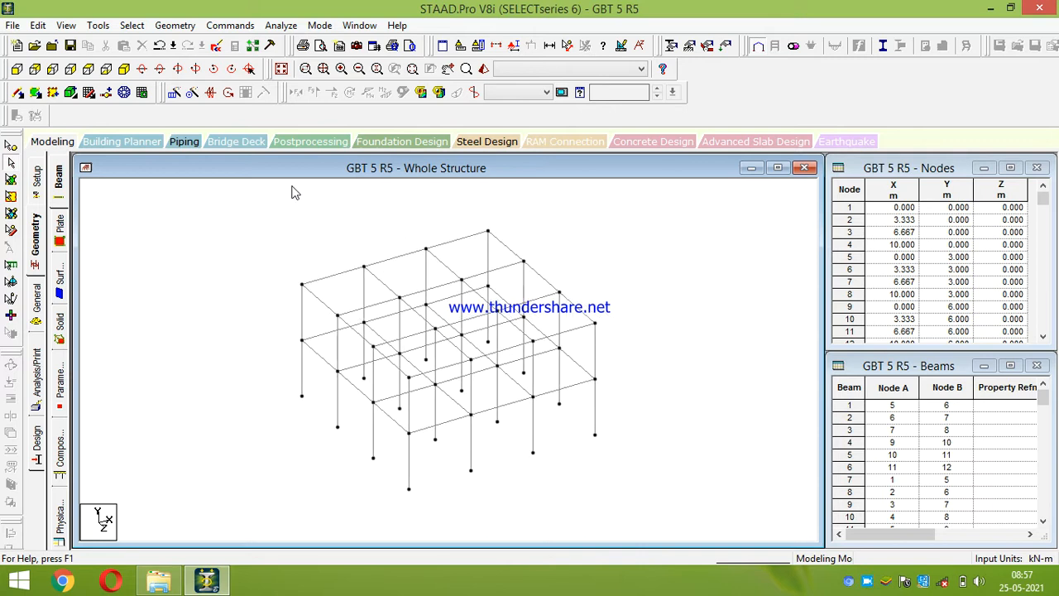
scroll(348, 245, up, 5)
scroll(308, 210, down, 2)
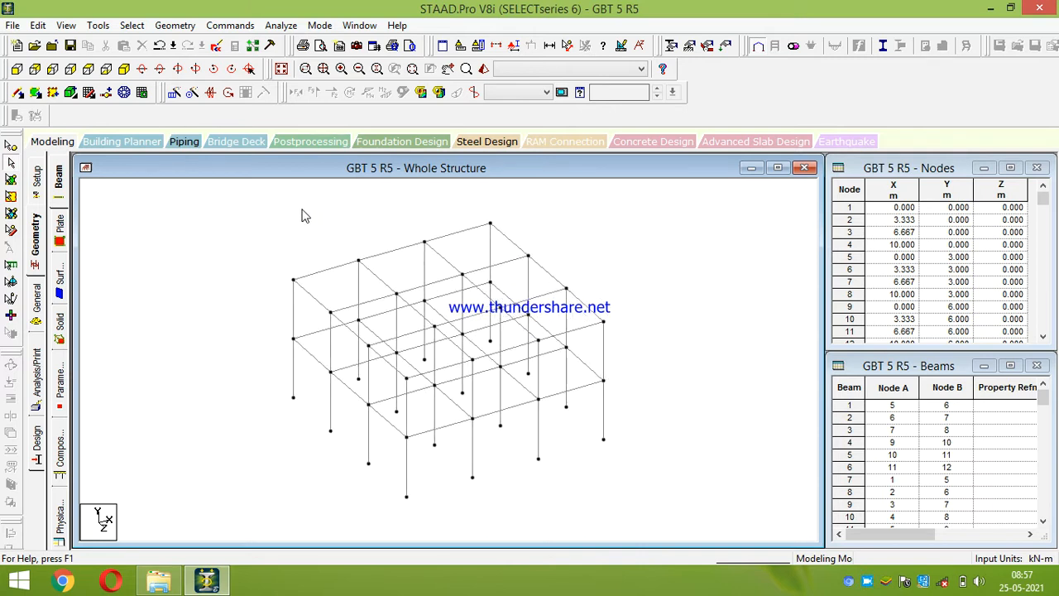
Define a rectangular concrete section property with YD 0.250 m and ZD 0.250 m
click(37, 307)
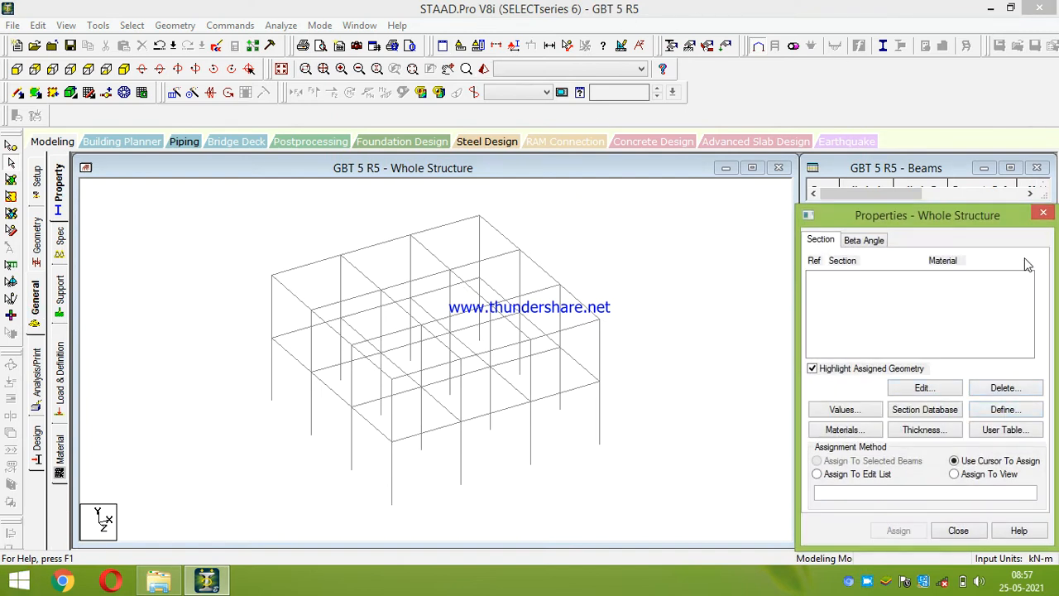
click(1005, 410)
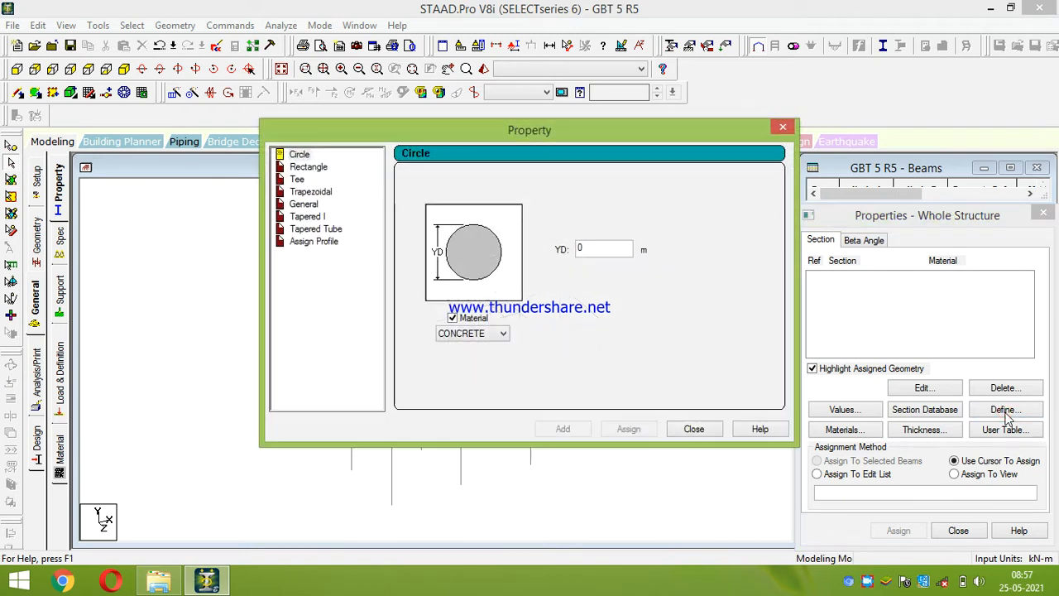
click(313, 168)
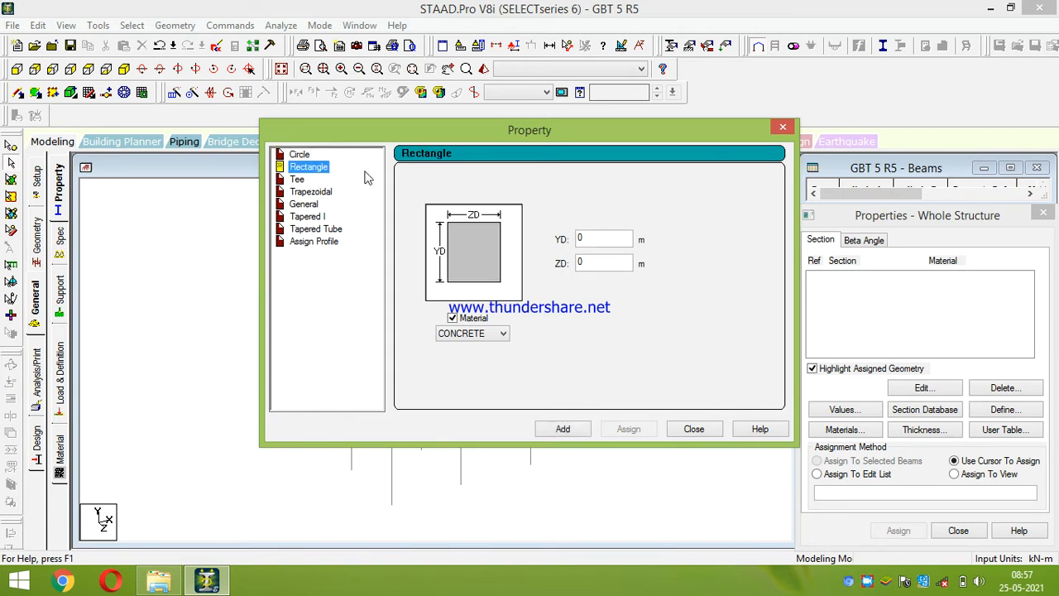
click(589, 238)
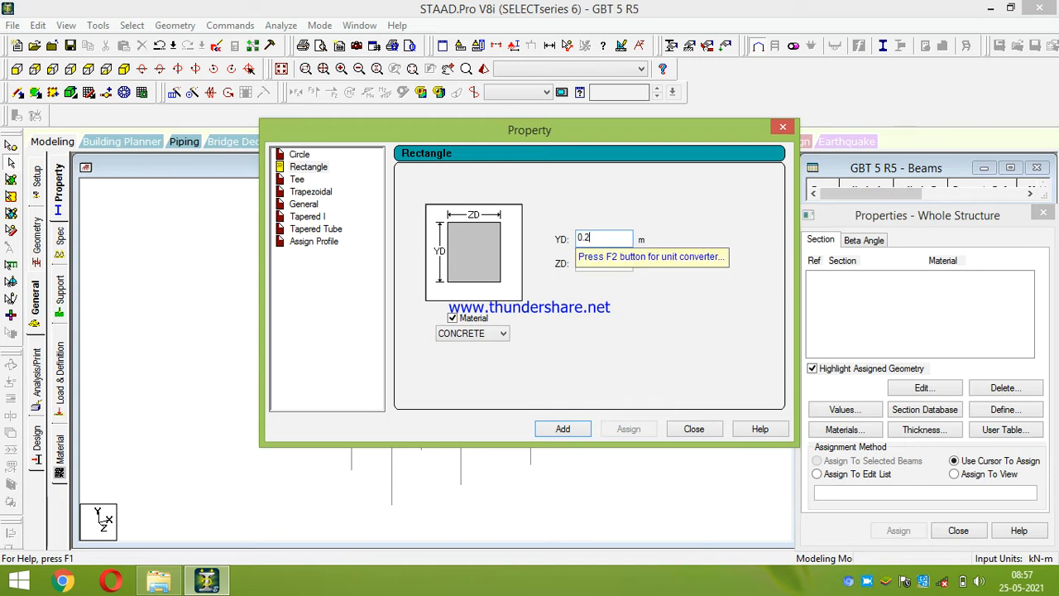
click(607, 262)
text(0.250)
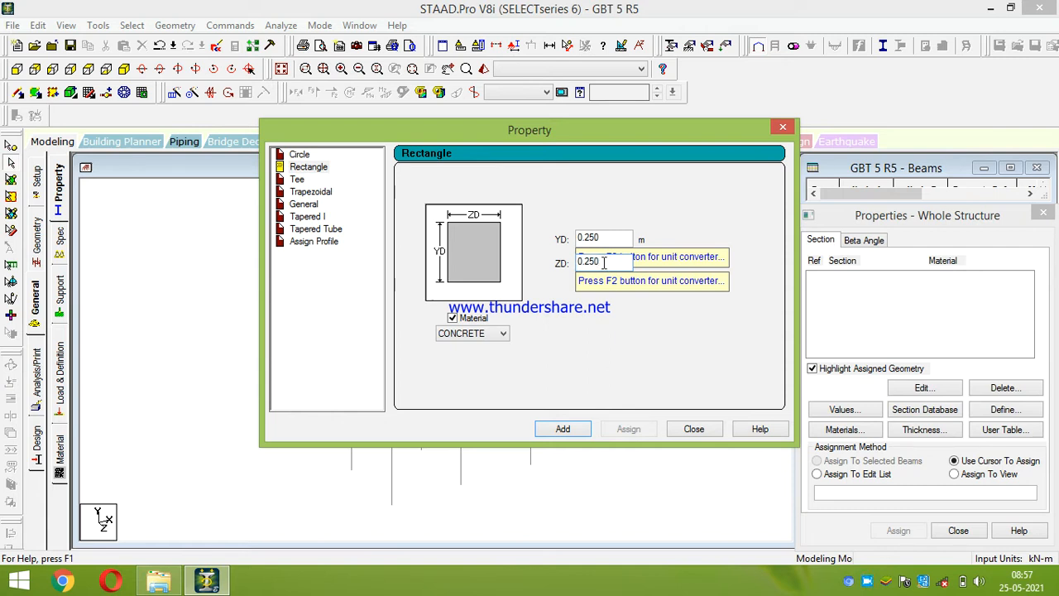
click(563, 428)
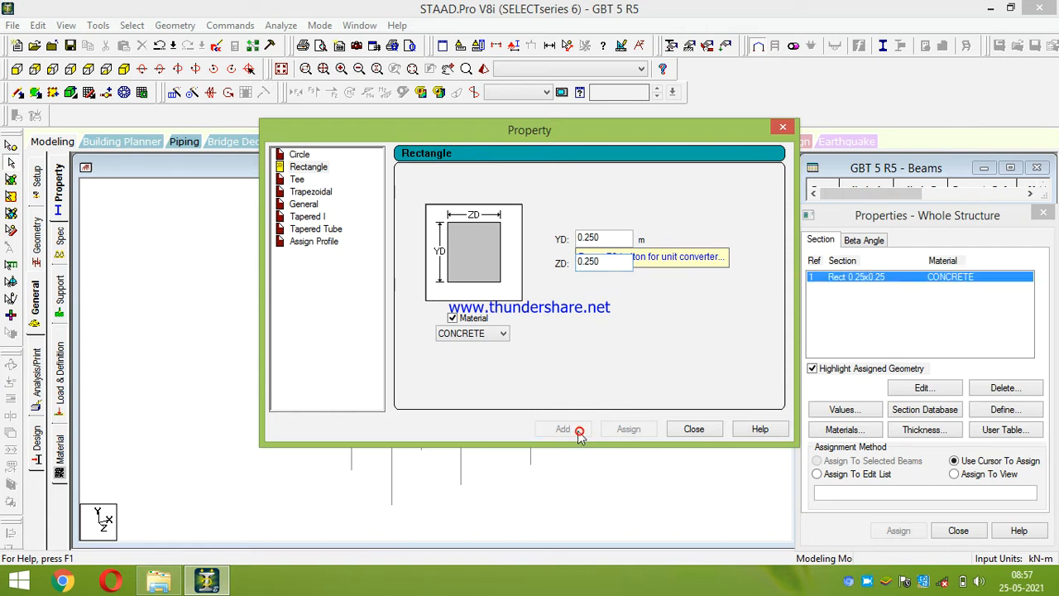
Add a second rectangular concrete section with YD 0.350 m and ZD 0.300 m, and finish defining sections
double_click(605, 239)
text(0)
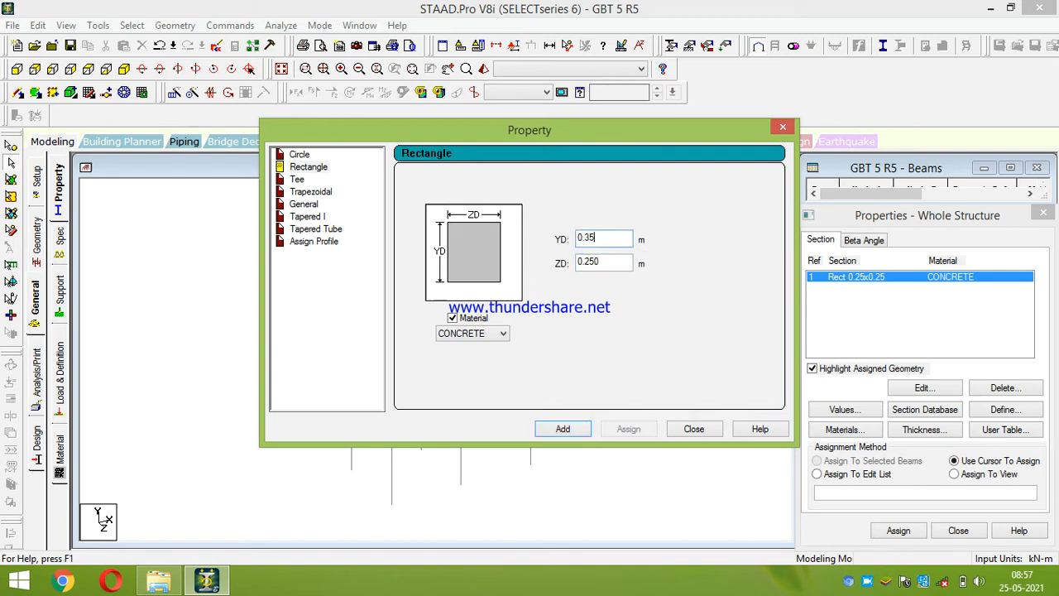
double_click(604, 263)
text(00)
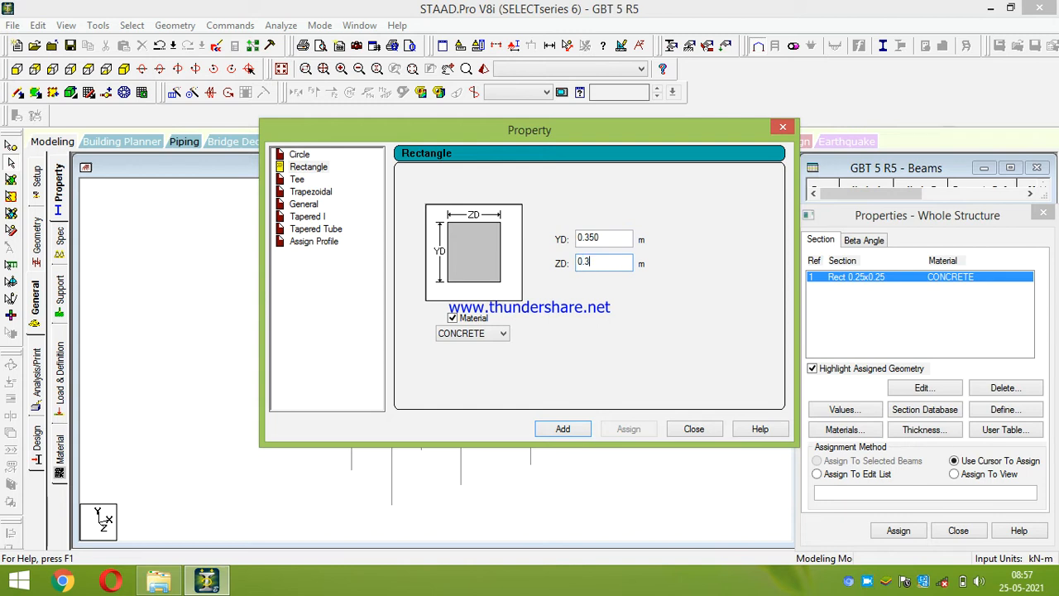
click(563, 429)
click(694, 429)
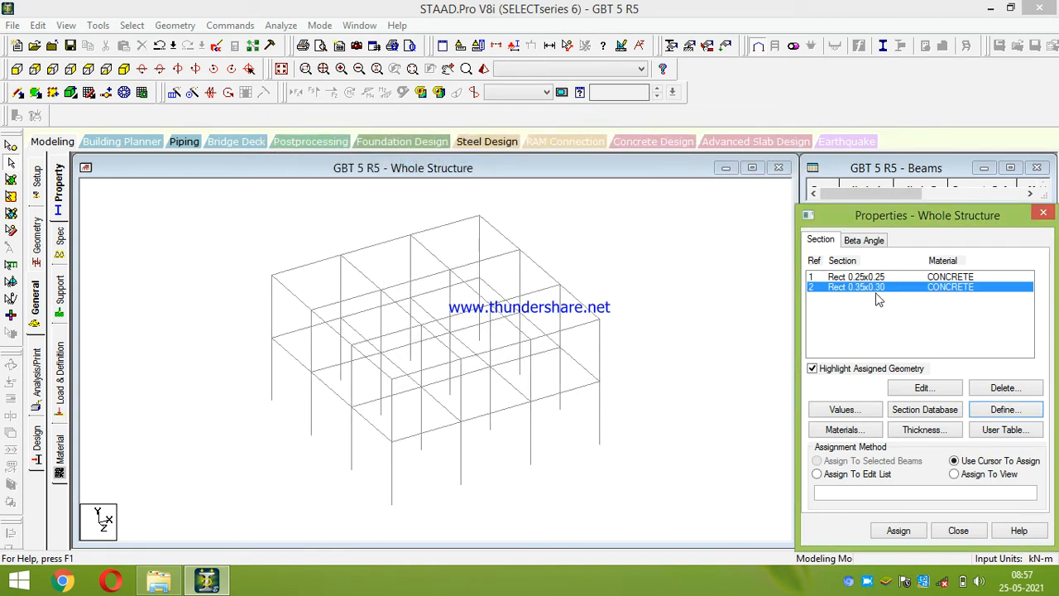
Add a concrete plate element thickness of 0.125 m at all four nodes
click(932, 438)
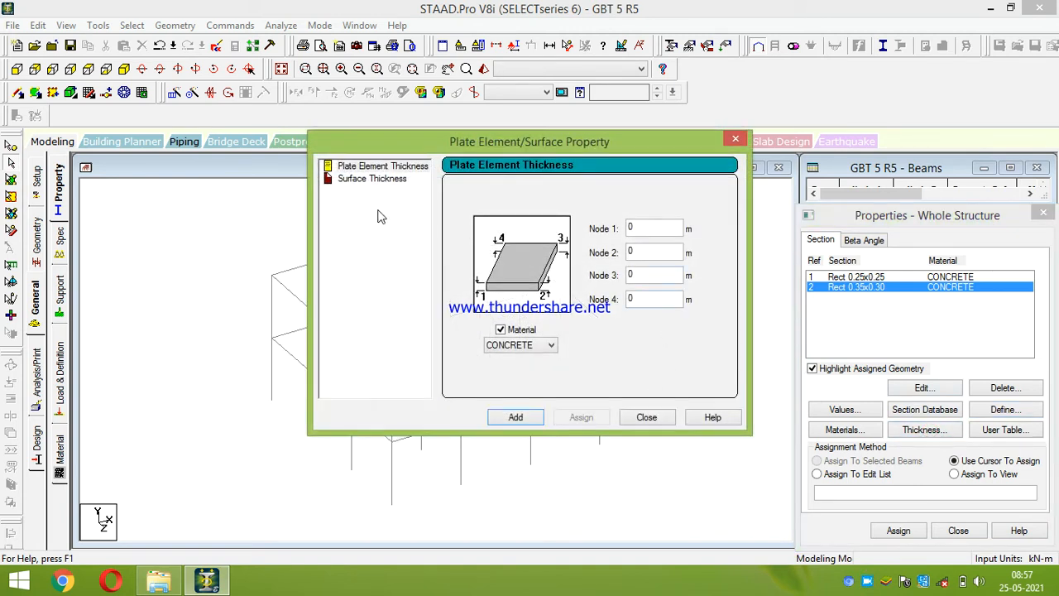
click(364, 168)
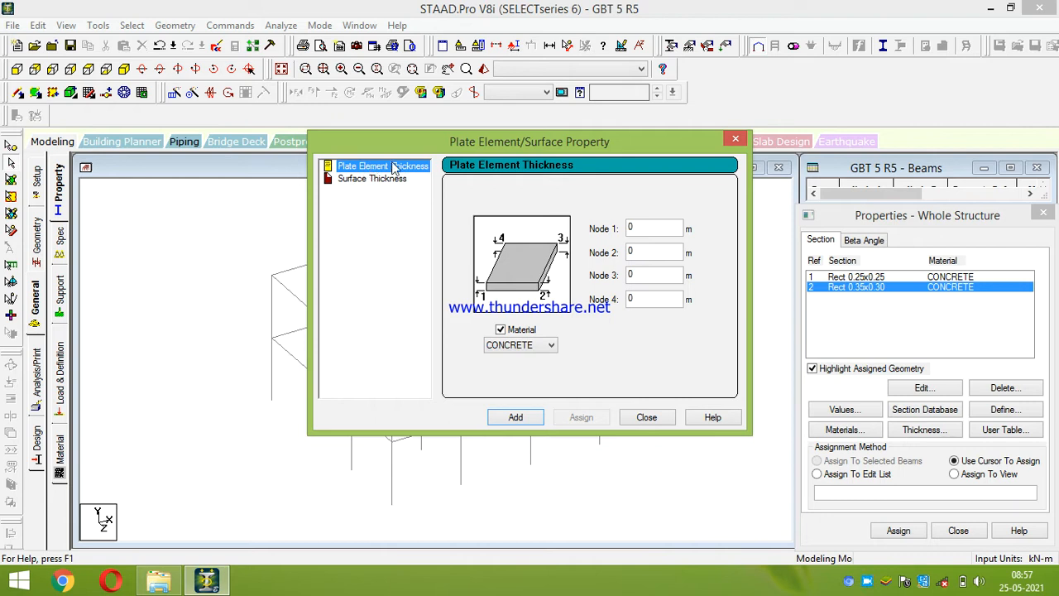
click(639, 229)
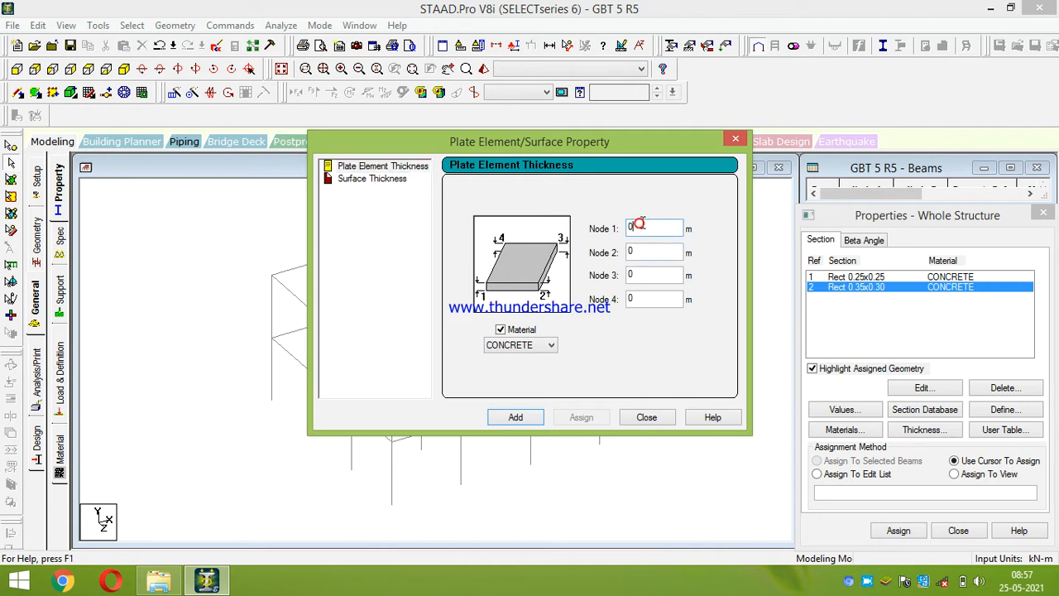
text(.)
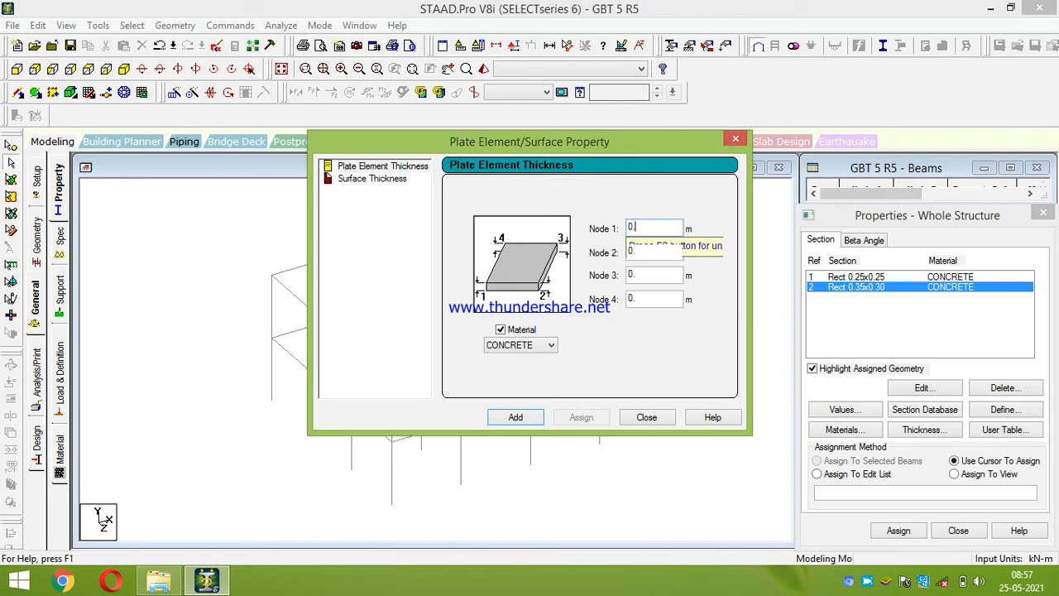
text(125)
key(Return)
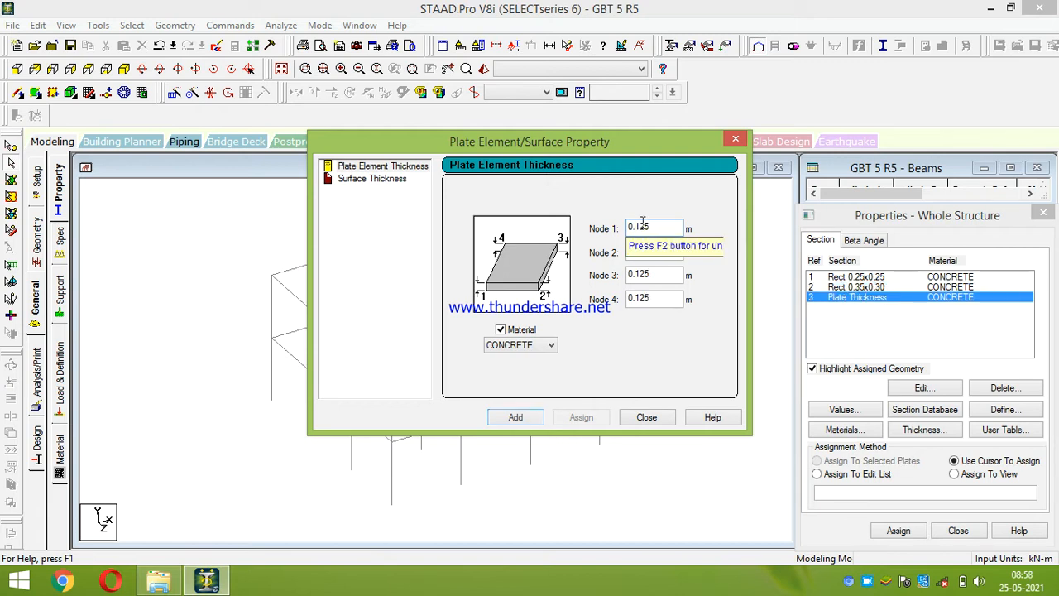
click(661, 422)
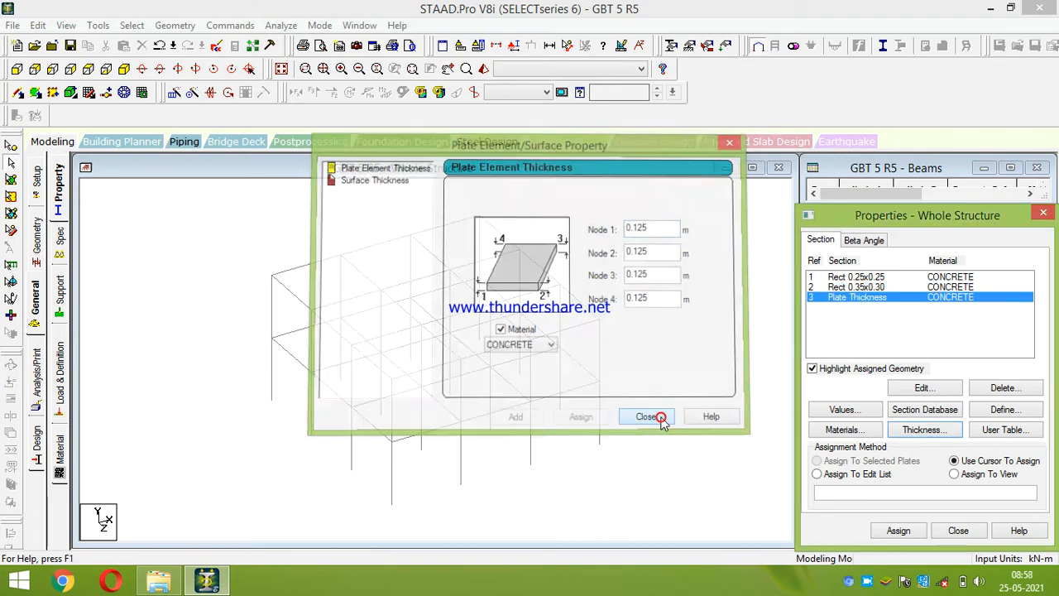
Assign the Rect 0.25x0.25 concrete section to all beams parallel to the X and Z axes
click(527, 230)
scroll(529, 229, down, 1)
scroll(585, 256, down, 3)
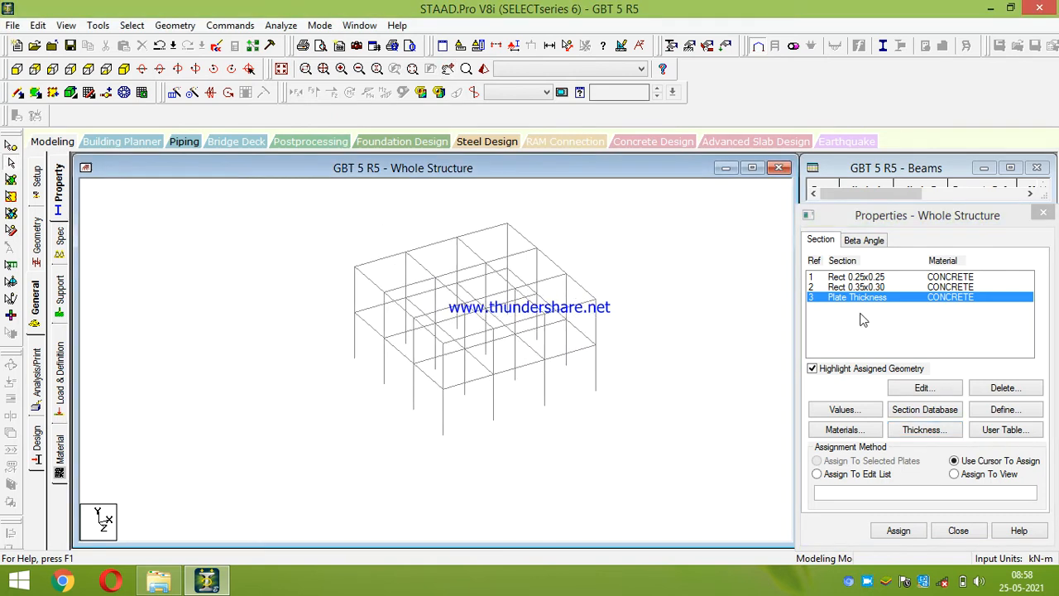
click(852, 277)
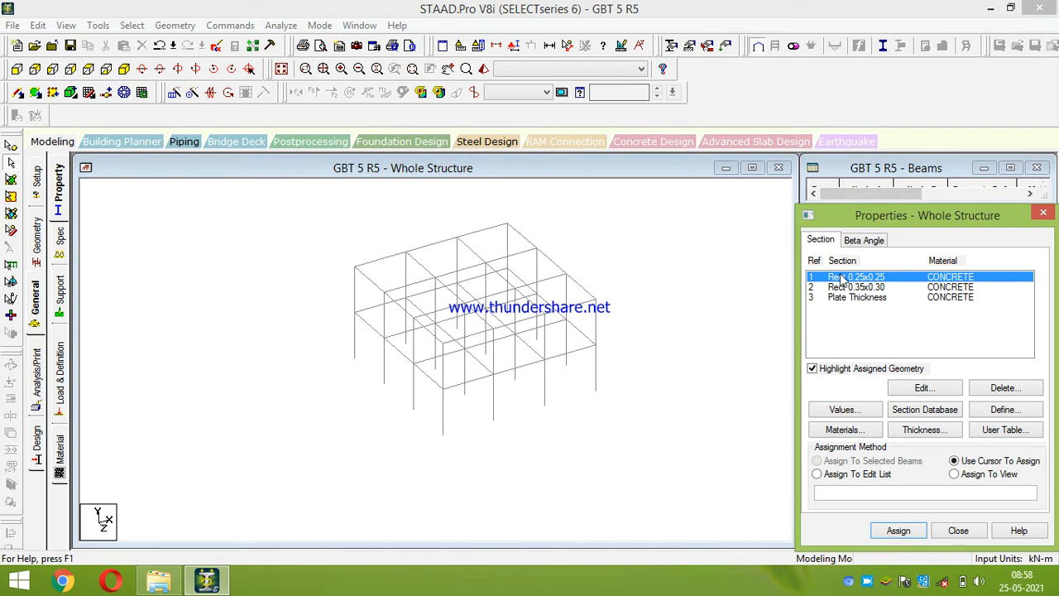
click(132, 26)
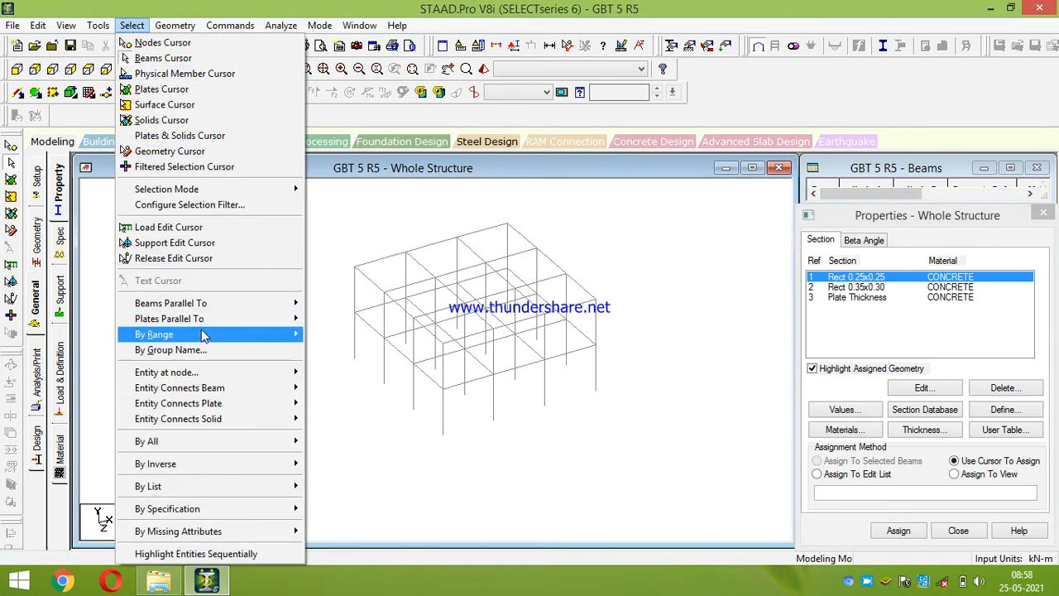
mouse_move(240, 305)
click(324, 306)
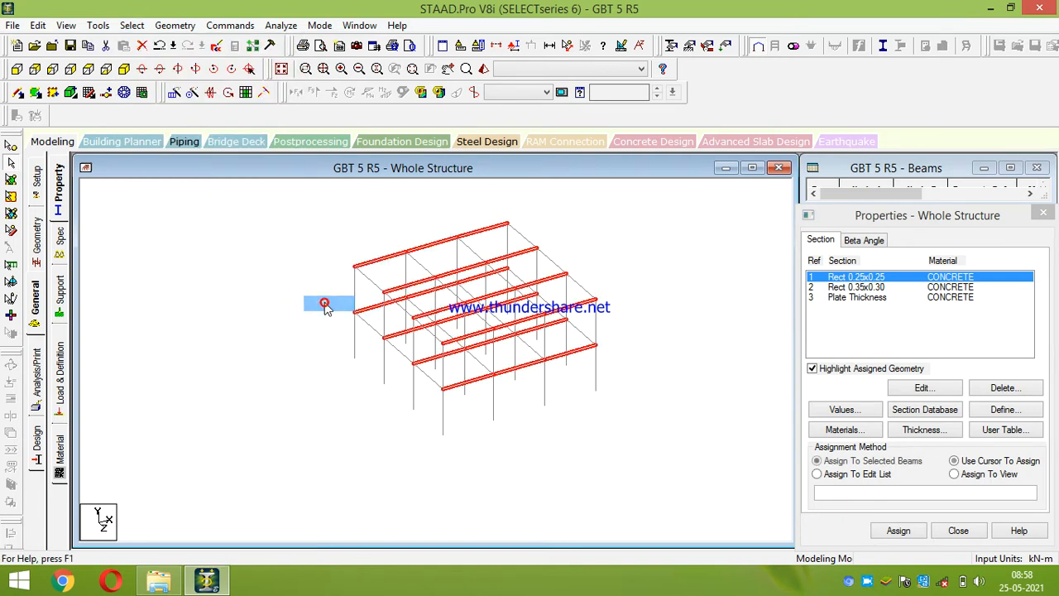
click(132, 25)
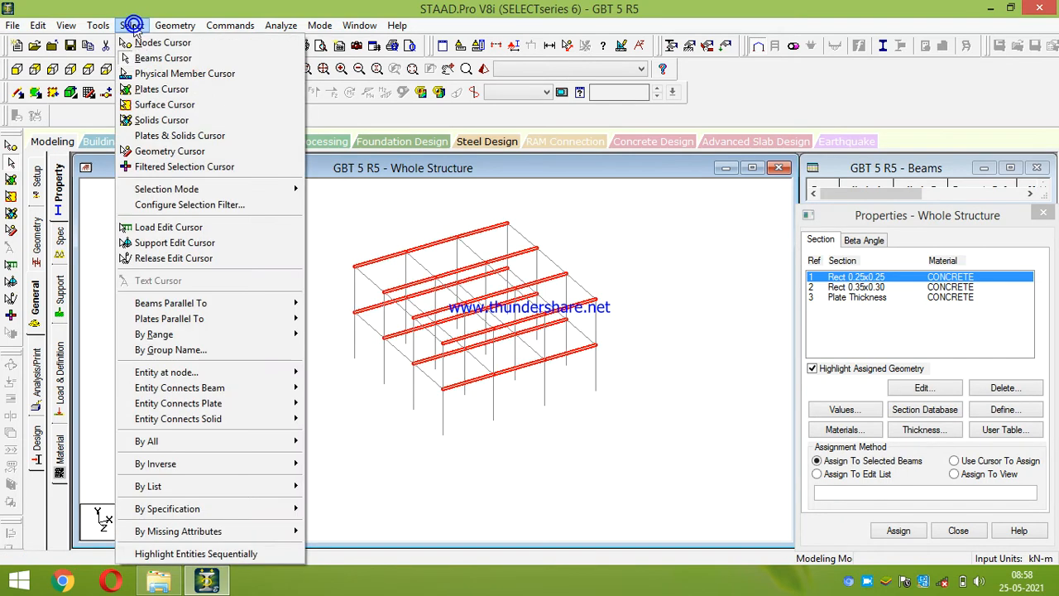
mouse_move(207, 304)
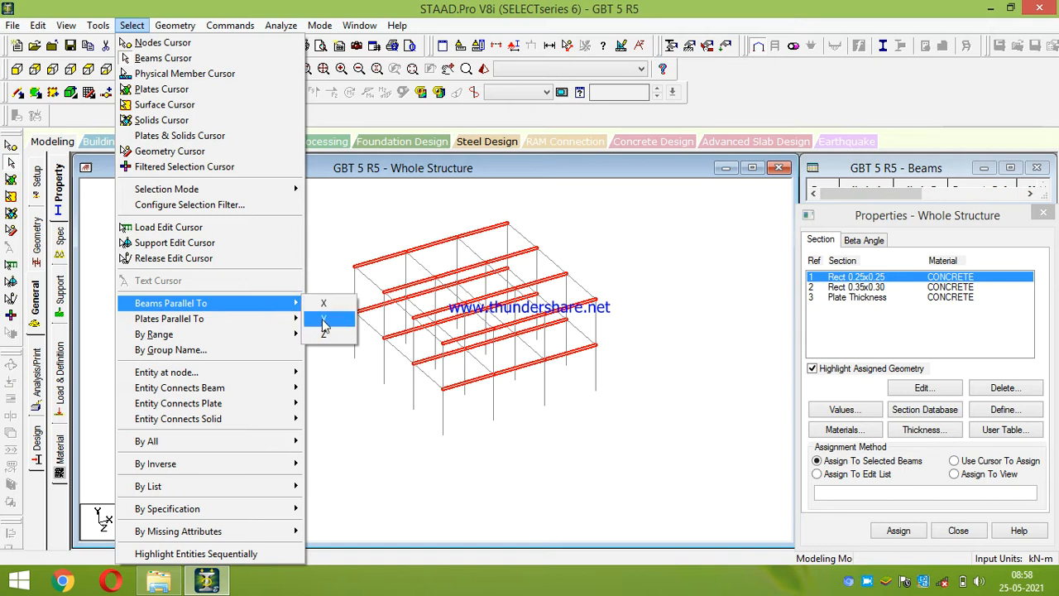
click(324, 322)
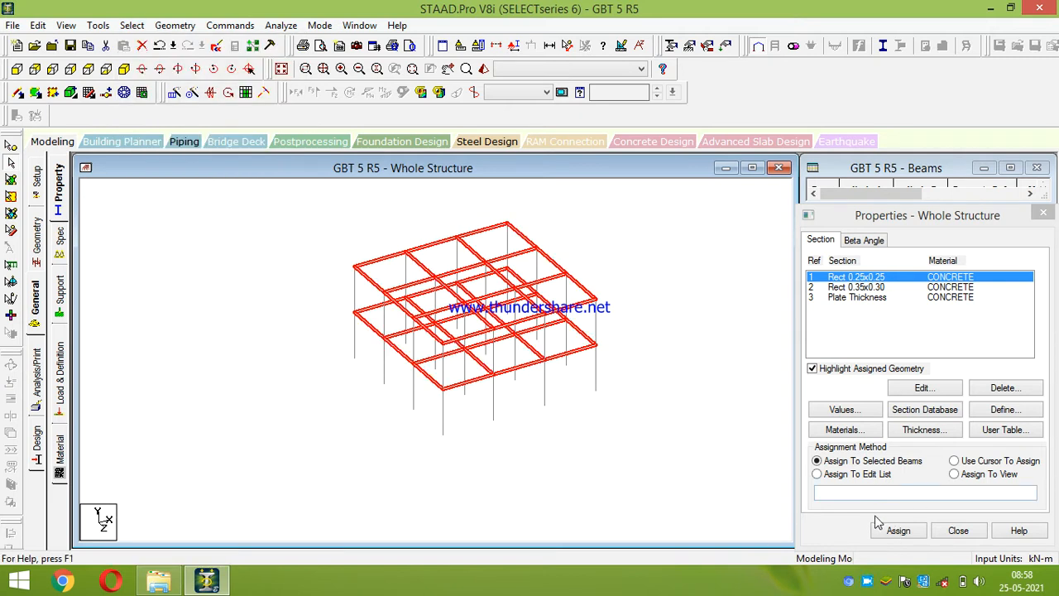
click(899, 531)
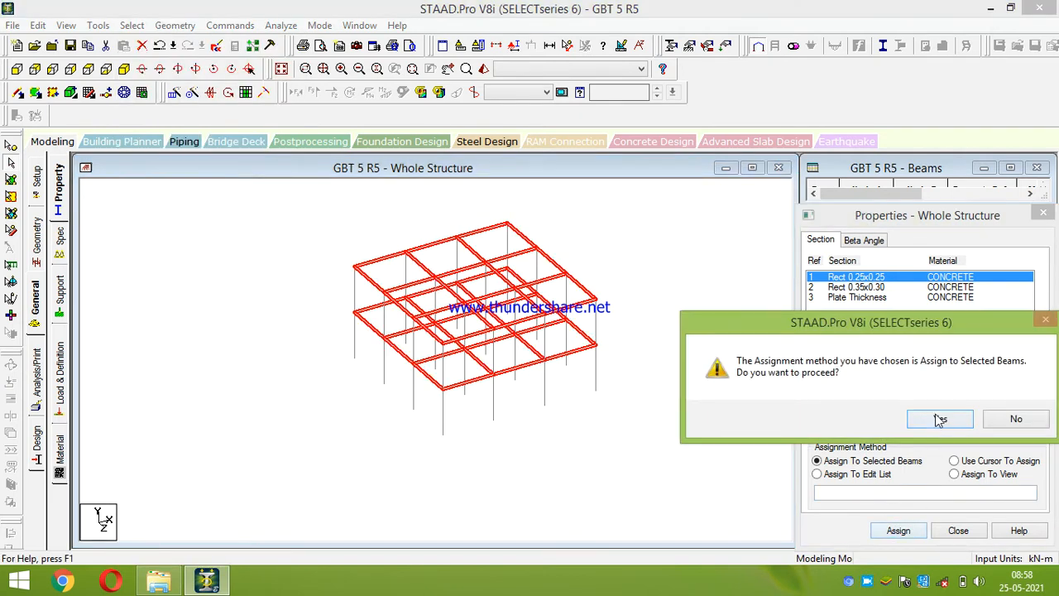
click(944, 419)
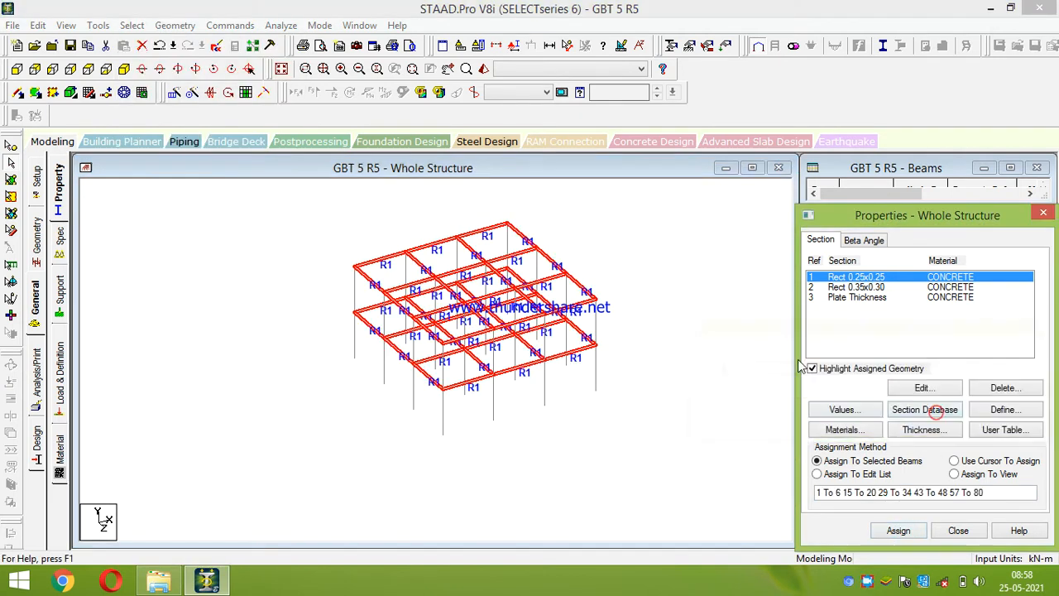
Assign the Rect 0.35x0.30 concrete section to all columns parallel to the Y axis
click(857, 287)
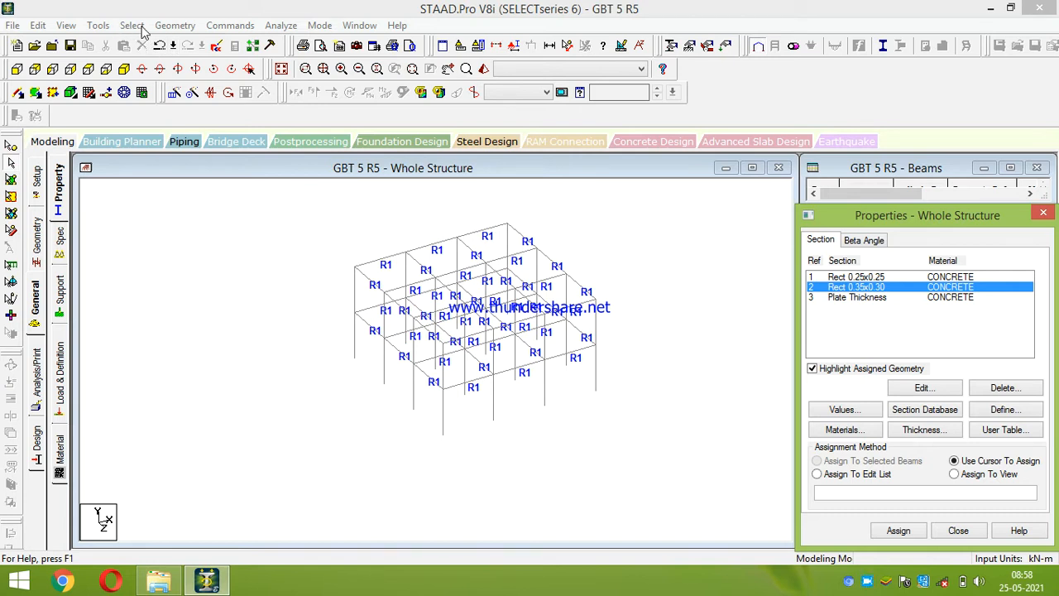
click(139, 26)
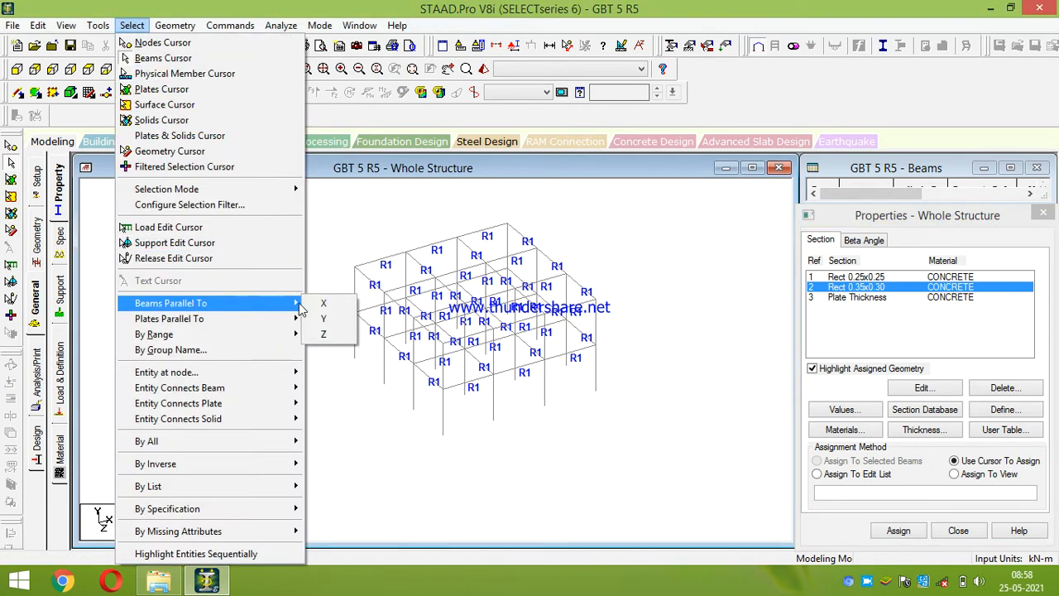
click(325, 319)
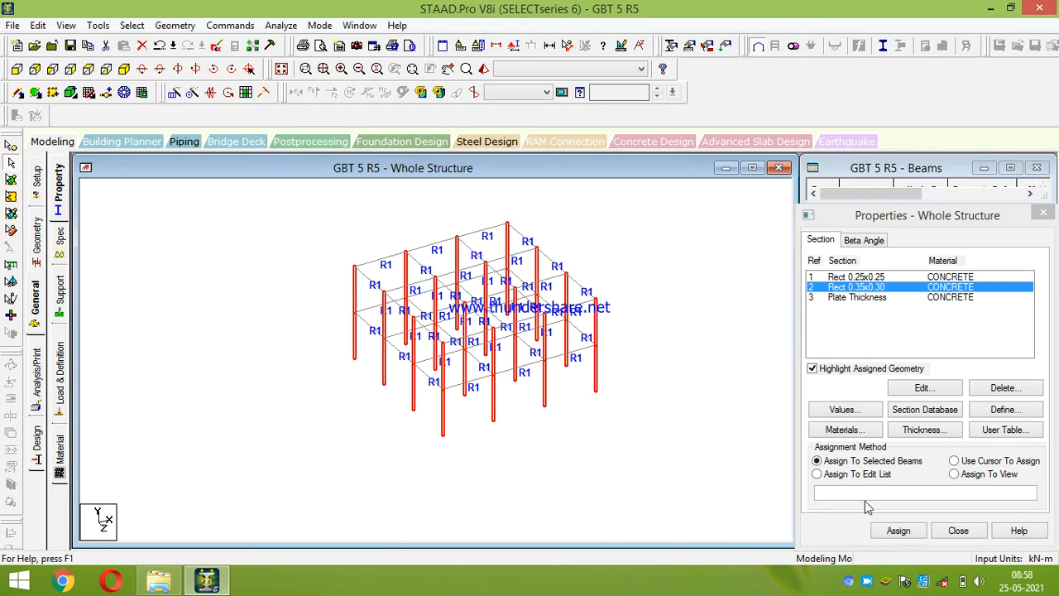
click(898, 531)
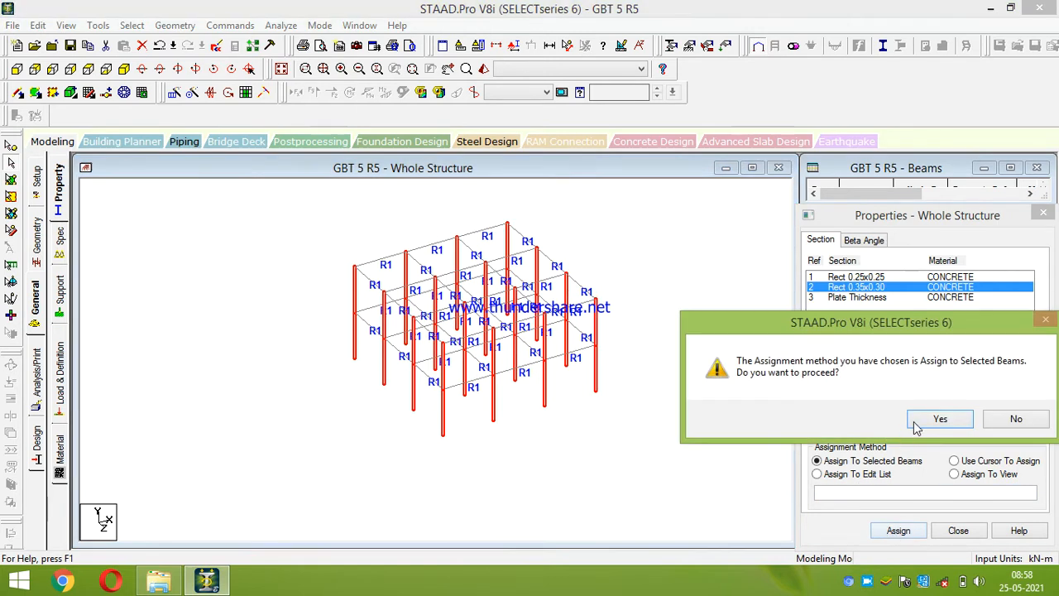
click(940, 419)
click(653, 260)
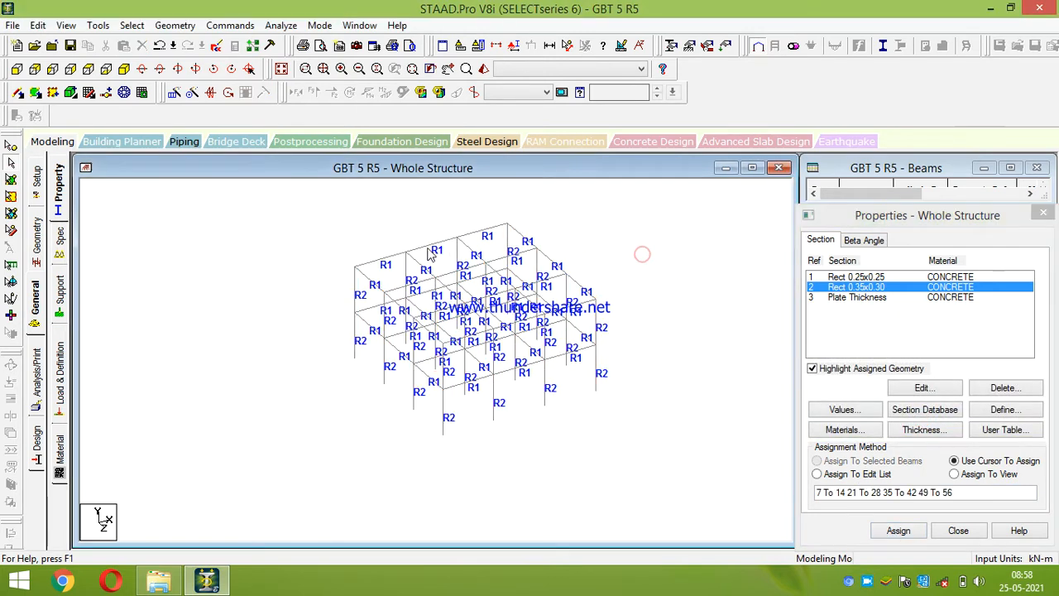
In the plan view, outline a surface mesh region through the frame's four outer corner nodes and close the polygon
click(847, 298)
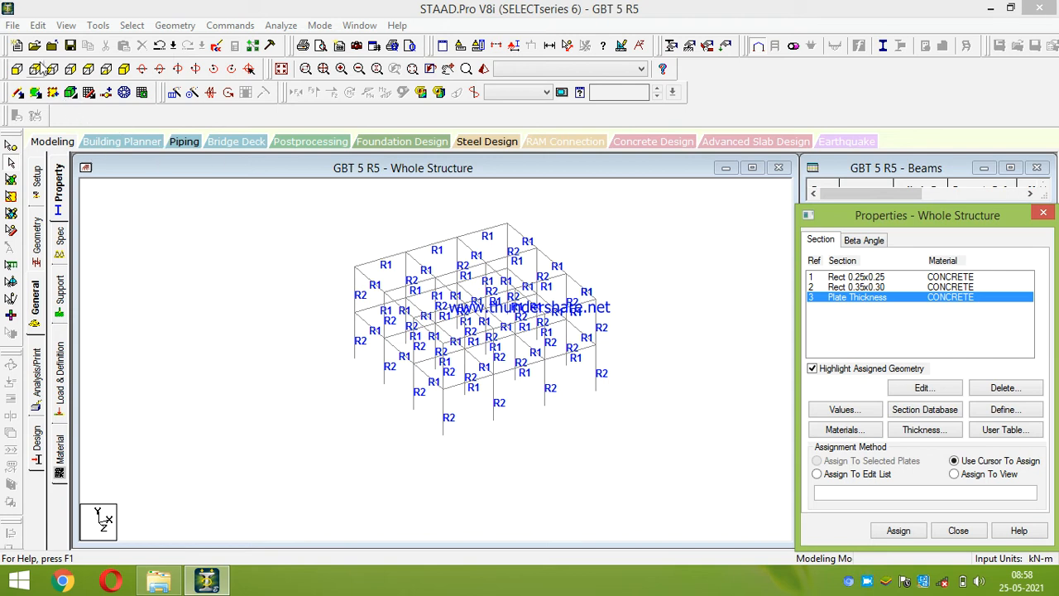
click(17, 69)
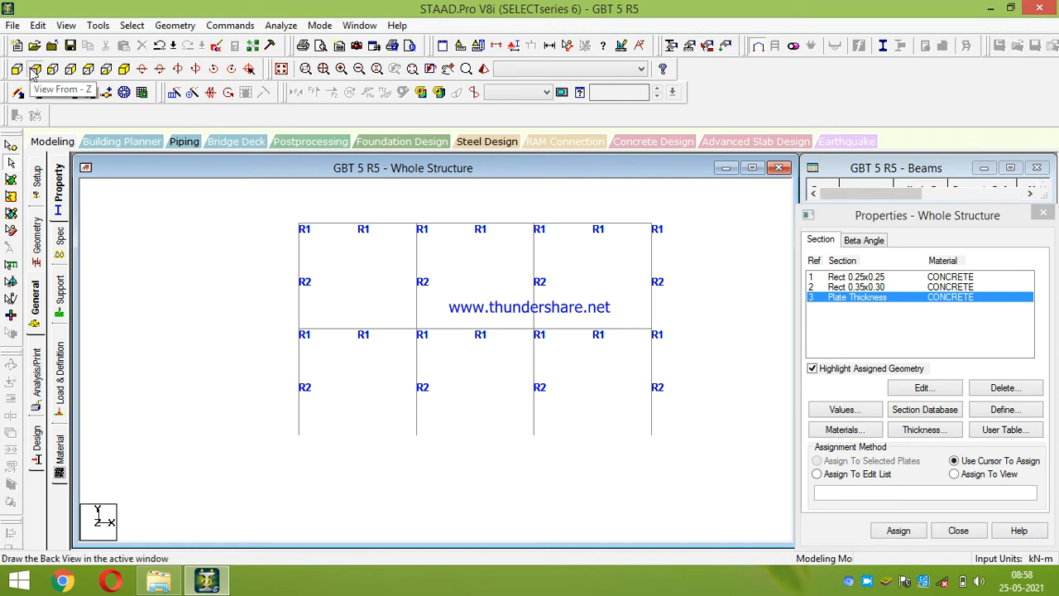
click(31, 71)
click(54, 73)
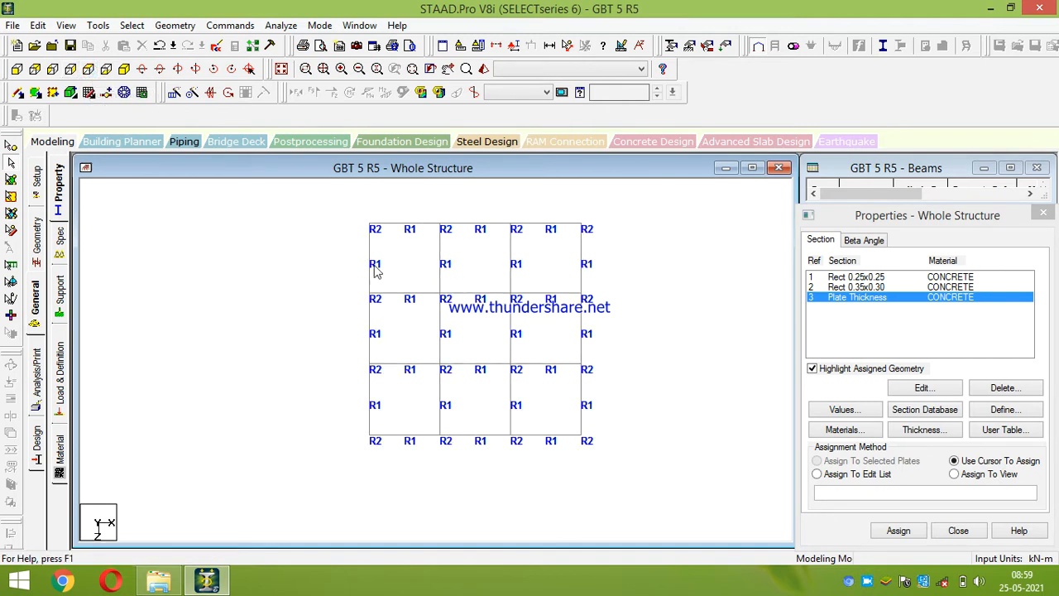
scroll(478, 331, up, 2)
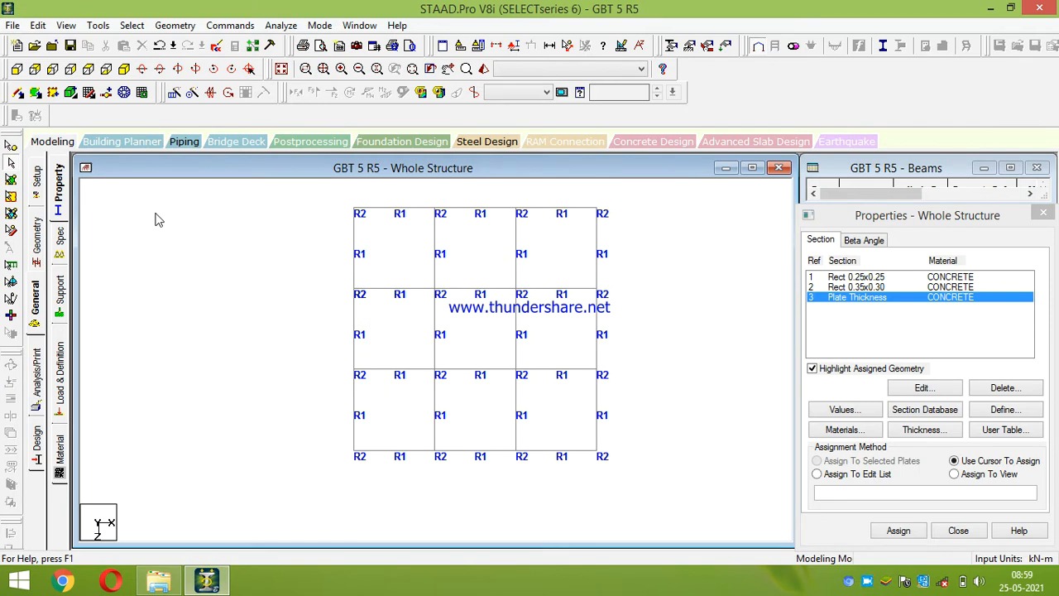
click(123, 93)
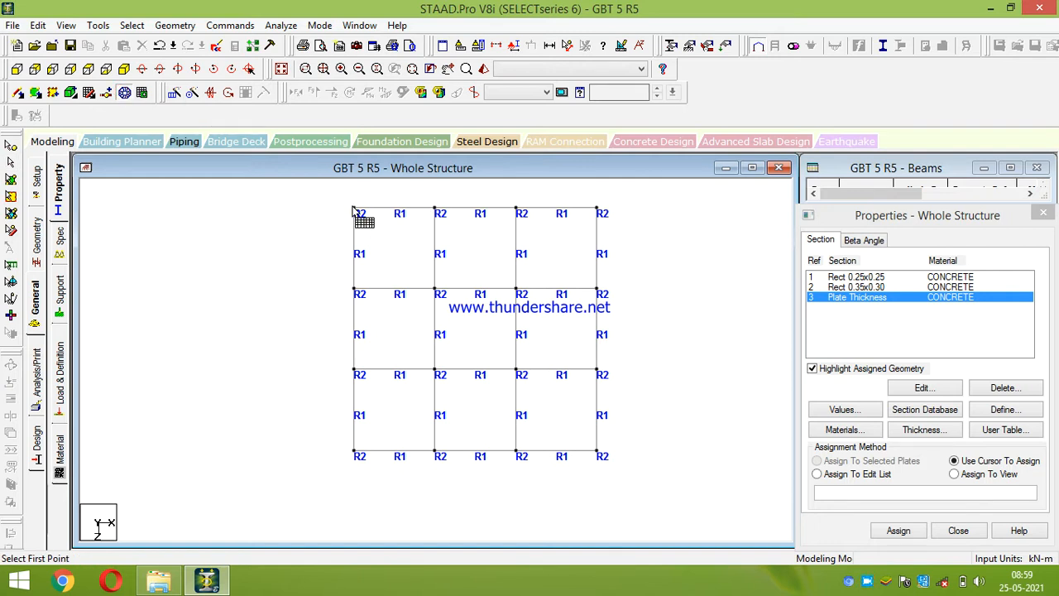
click(354, 209)
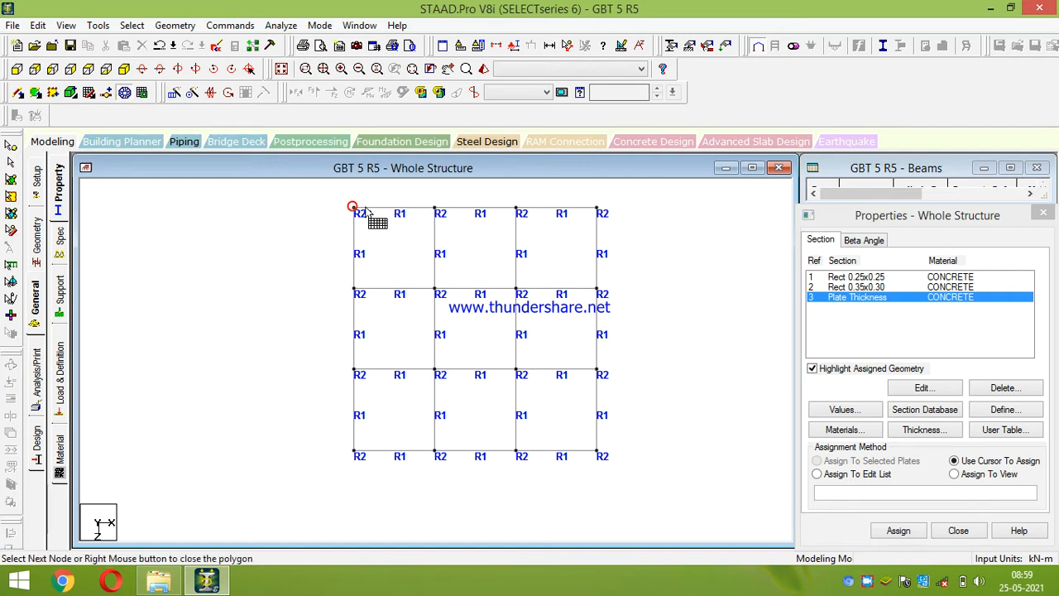
click(597, 209)
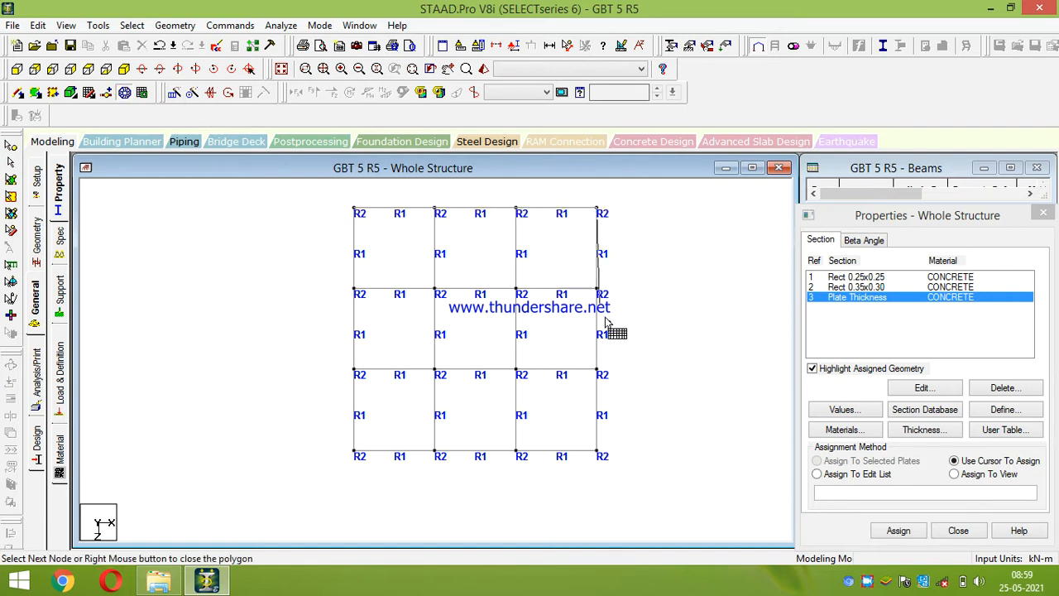
click(599, 456)
click(354, 454)
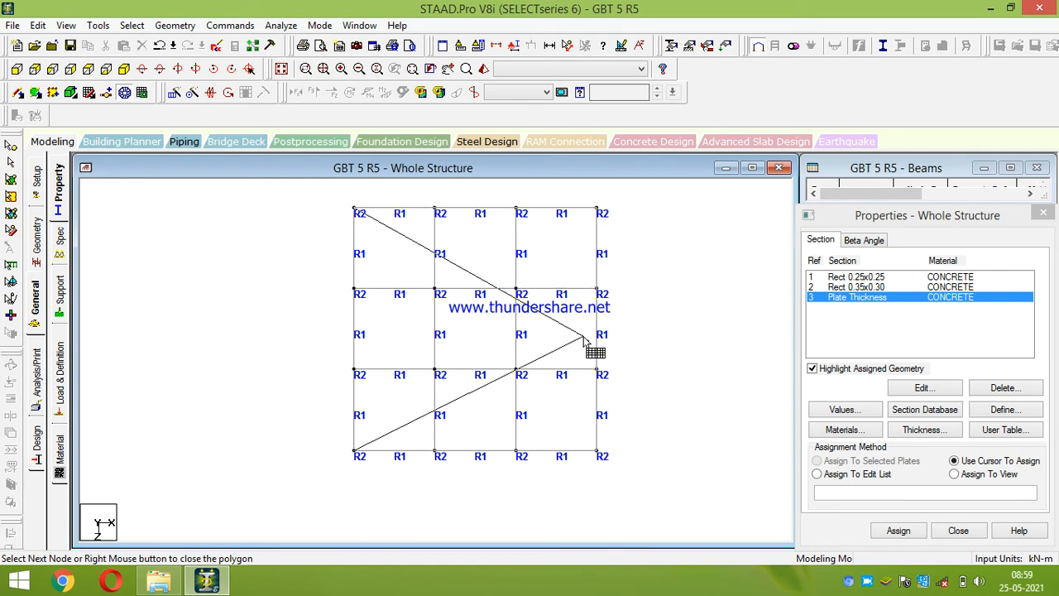
click(354, 211)
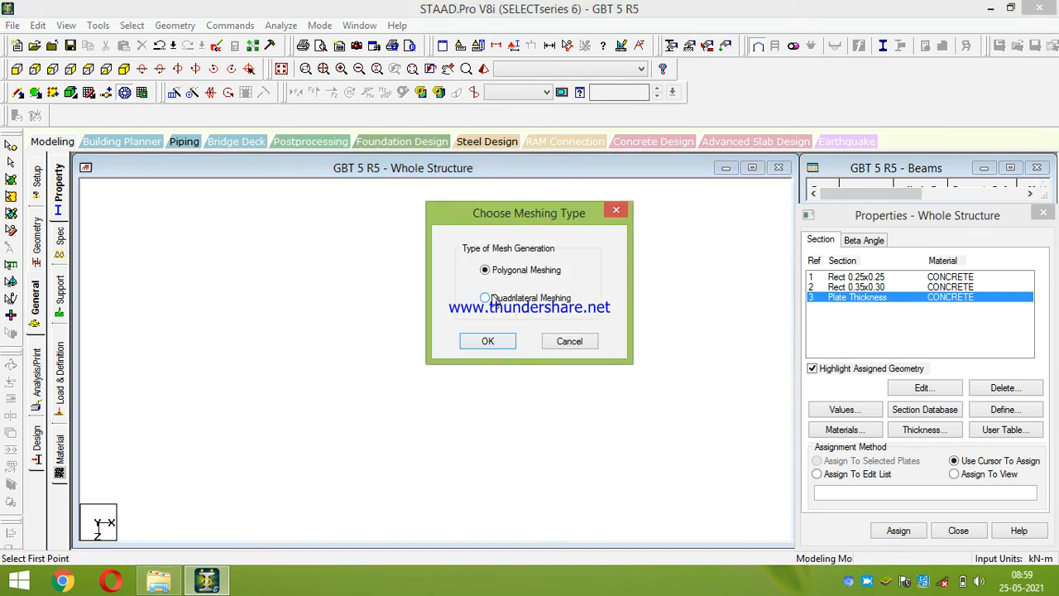
Generate a quadrilateral mesh of quadrilateral elements inside the outline with 3 divisions along each of the four sides
click(488, 298)
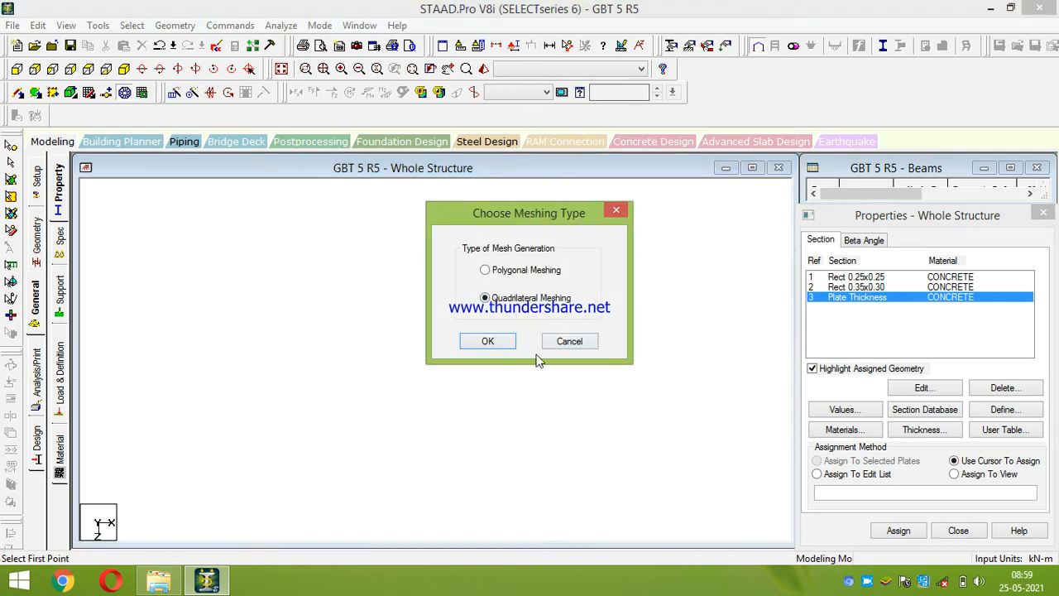
click(489, 342)
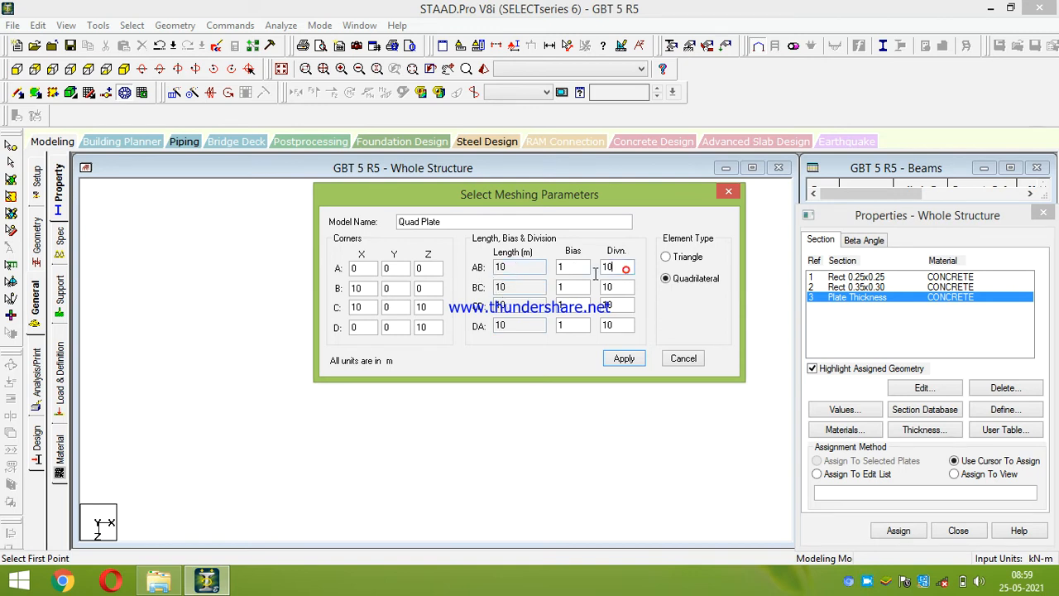
drag(596, 273, 542, 276)
double_click(624, 290)
text(3)
double_click(608, 306)
double_click(618, 324)
text(3)
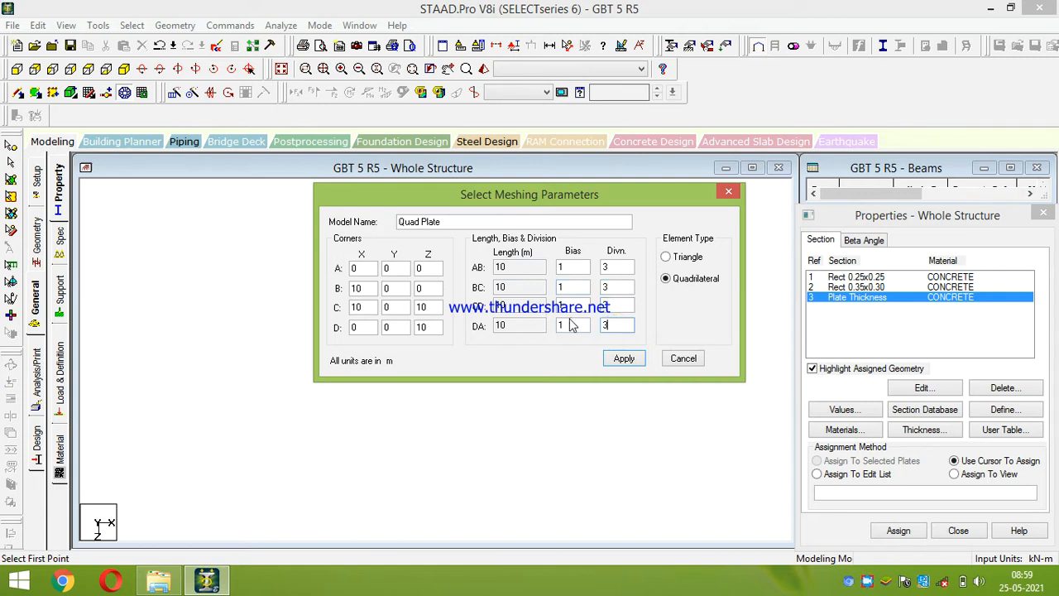
click(625, 359)
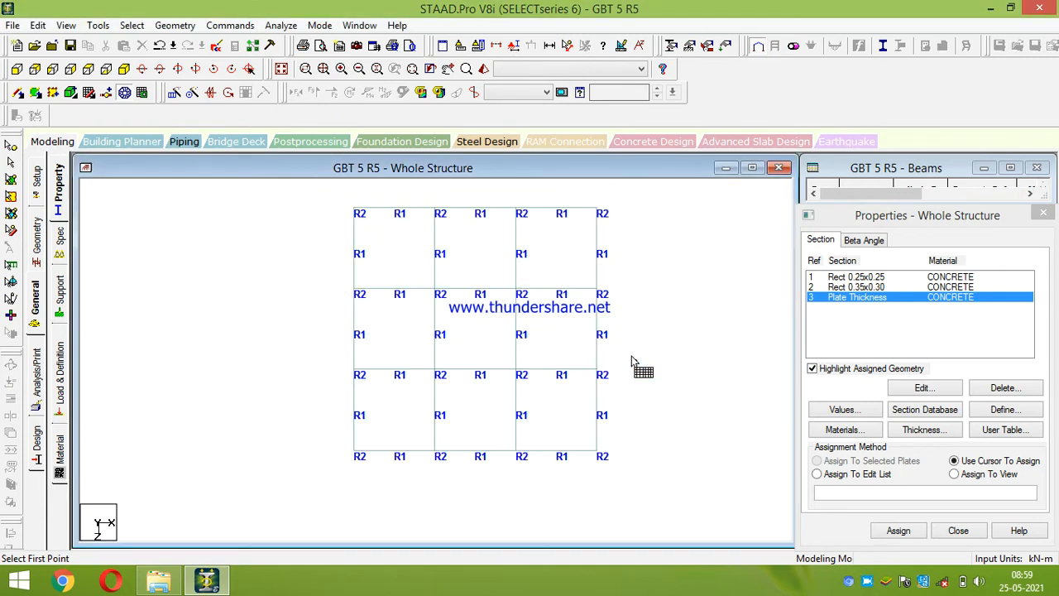
Check the generated mesh by selecting individual plates in the plan view, and clear the selection
click(11, 181)
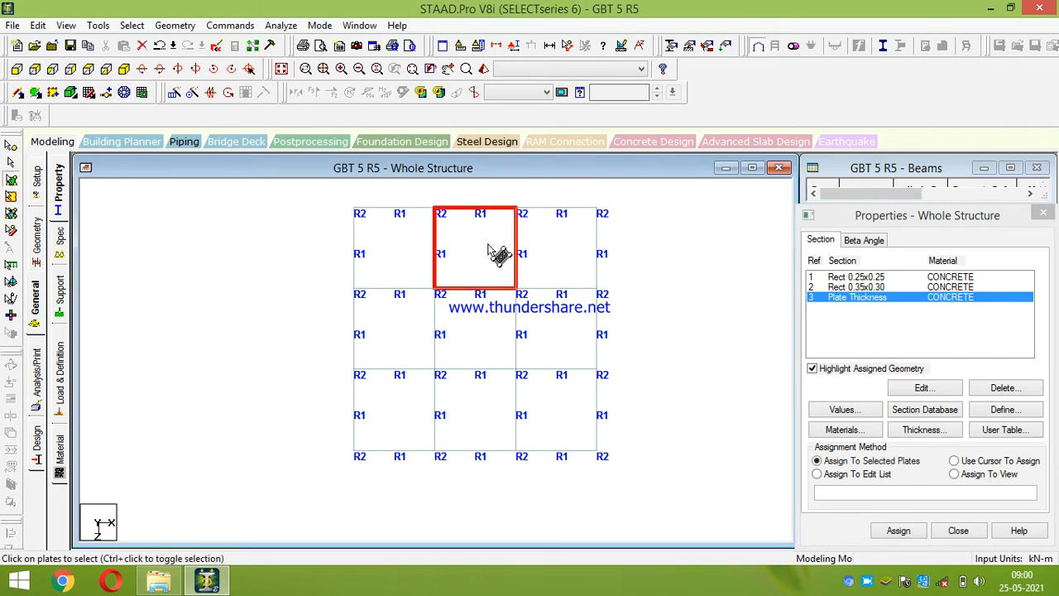
click(585, 268)
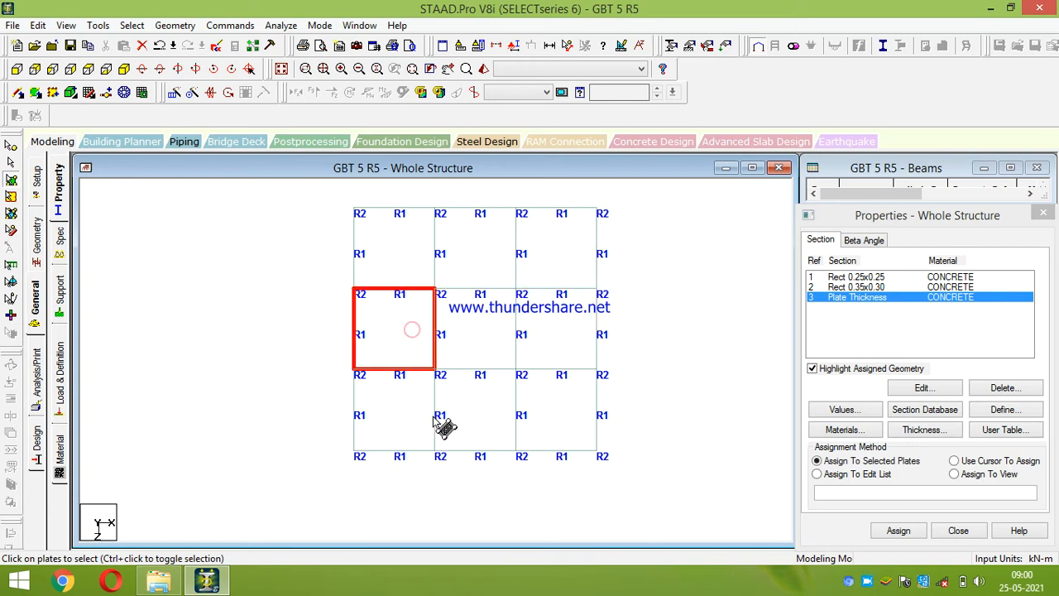
click(542, 399)
scroll(485, 306, down, 1)
click(648, 244)
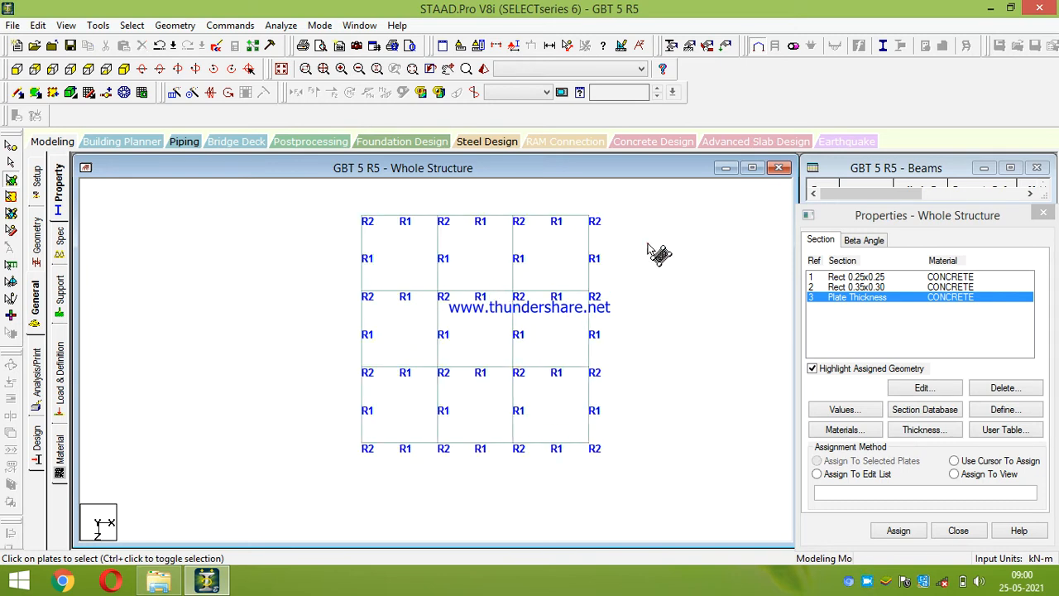
Inspect the frame and its meshed plates from several angles in the 3D rendered view, and close that view
click(484, 69)
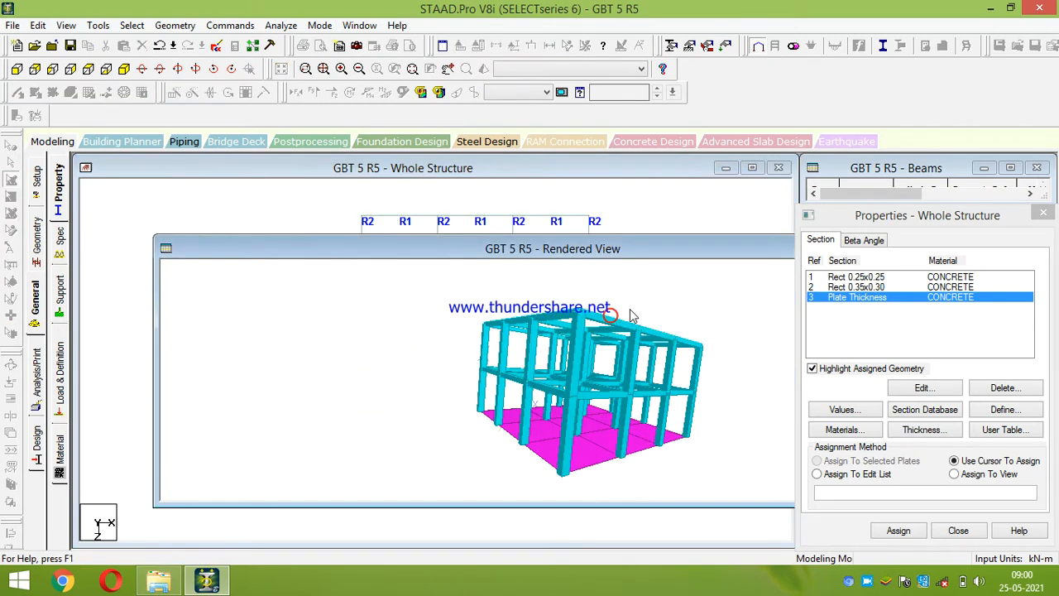
drag(572, 383, 539, 381)
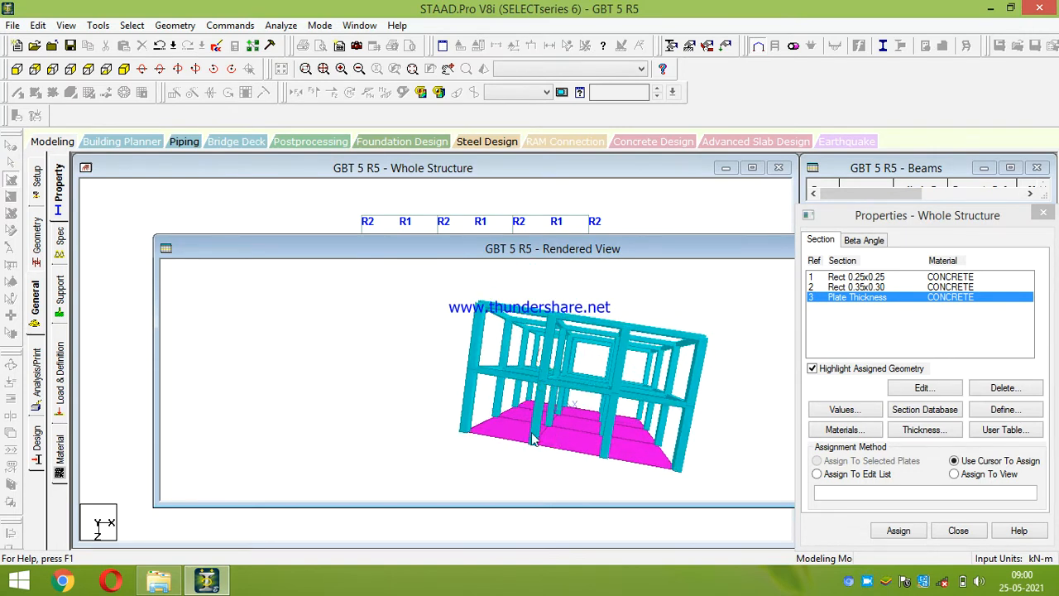
drag(563, 438, 597, 370)
drag(631, 248, 378, 247)
click(742, 247)
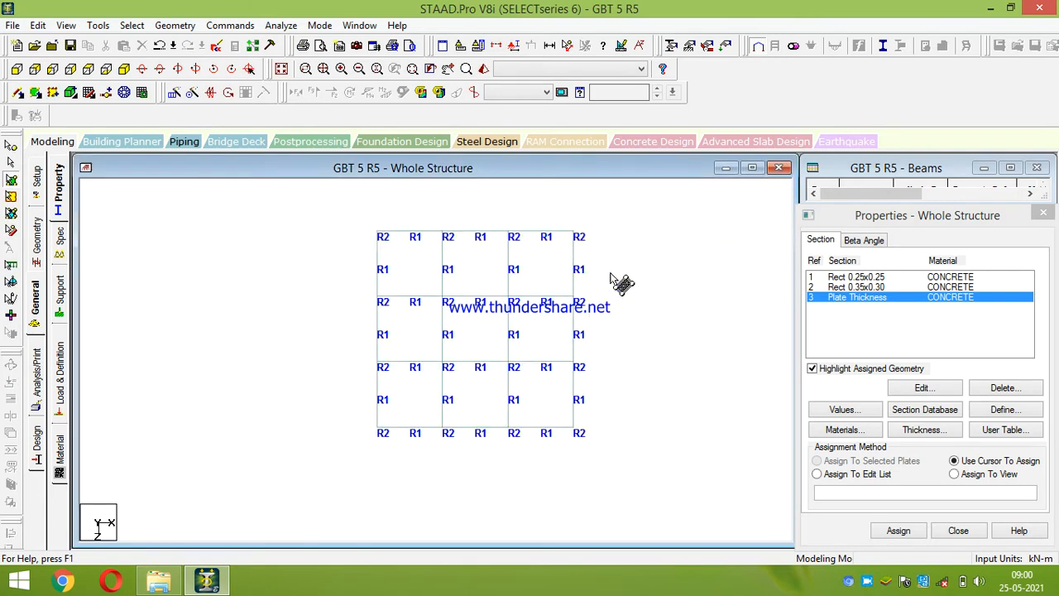
Repeat all base-level slab plates along global Y in 2 steps of 3 m, and check the copies in the 3D rendered view
drag(345, 203, 638, 473)
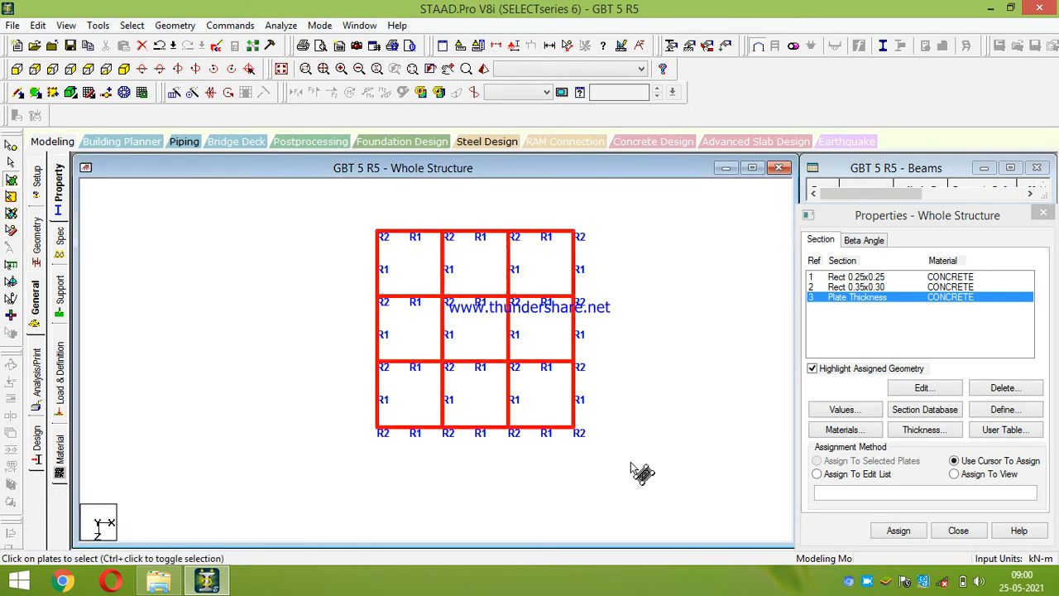
click(174, 92)
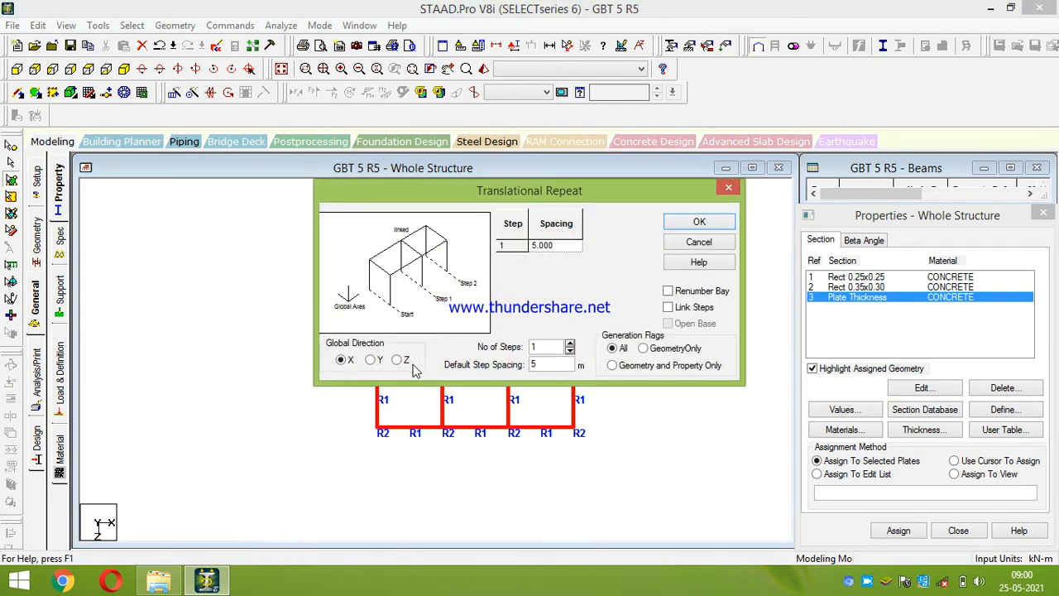
click(375, 360)
double_click(543, 365)
double_click(547, 346)
text(2)
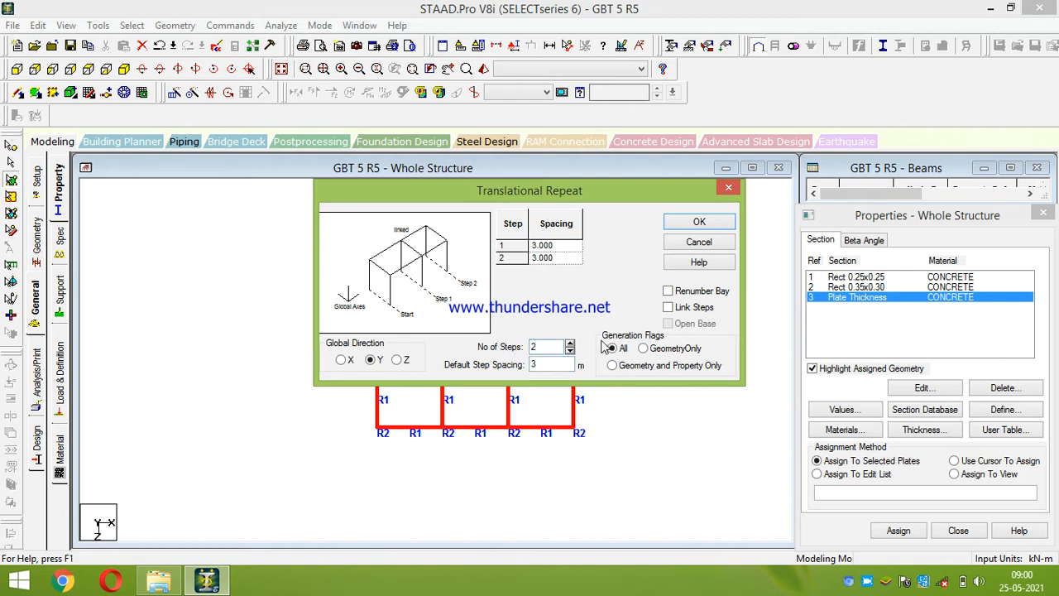
click(699, 221)
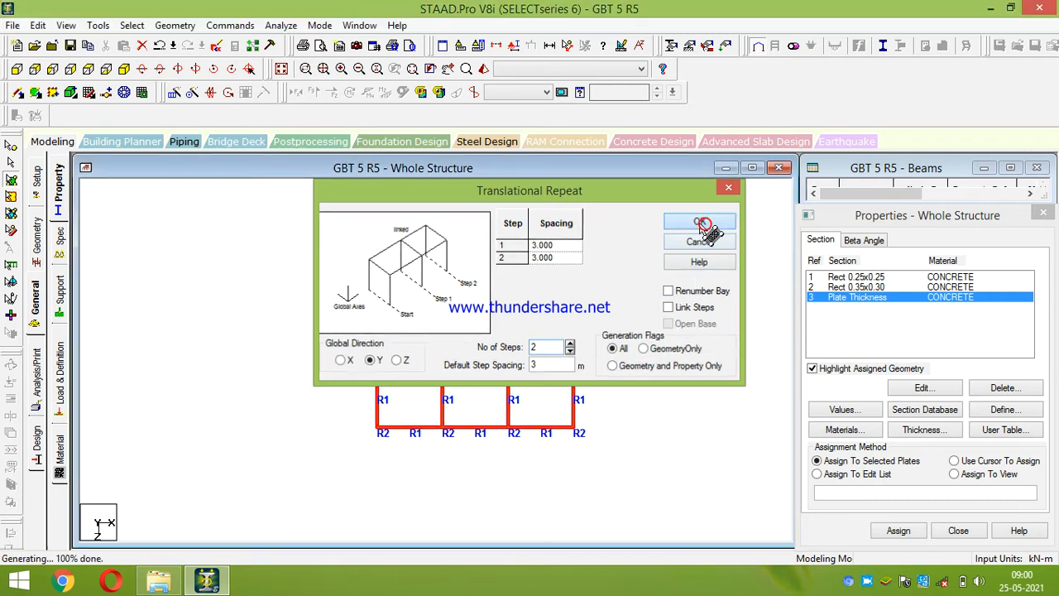
click(635, 328)
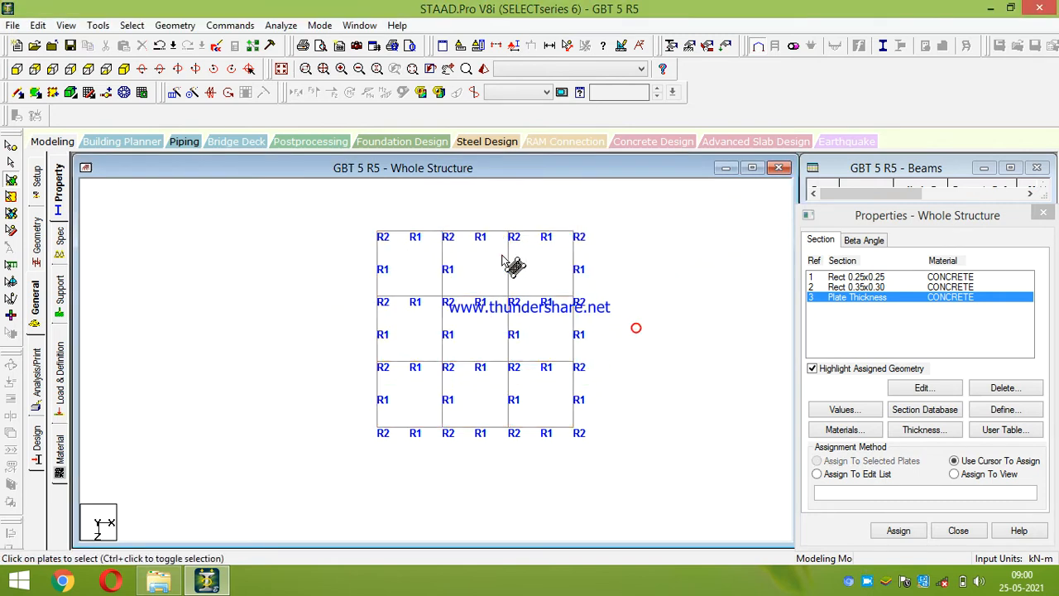
click(484, 68)
drag(621, 371, 568, 302)
click(590, 254)
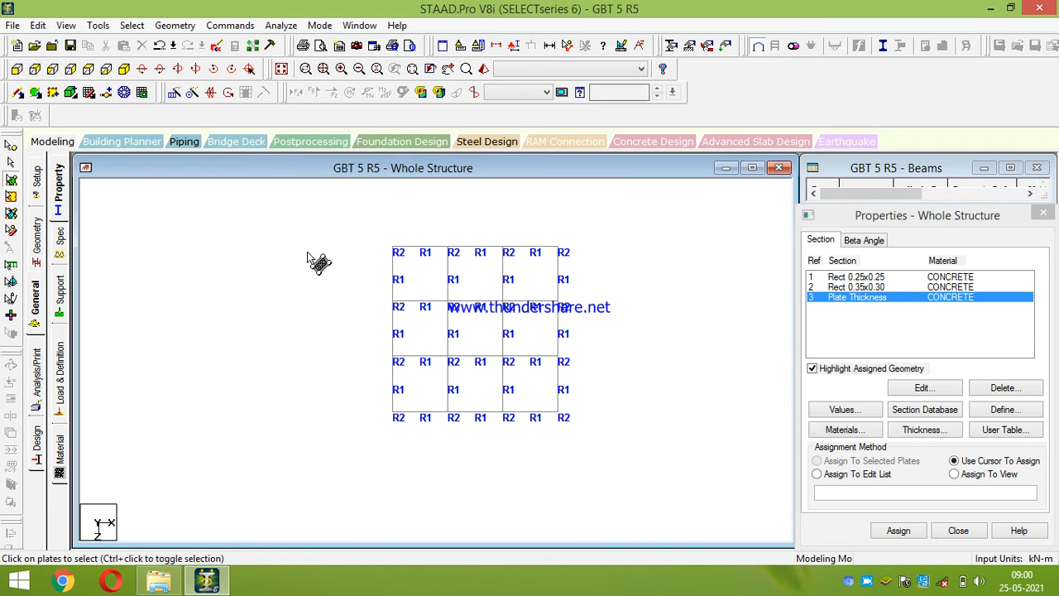
Delete the ground-level slab plates selected in the front view, accepting the auto save and checking the selection in the rendered view
click(18, 69)
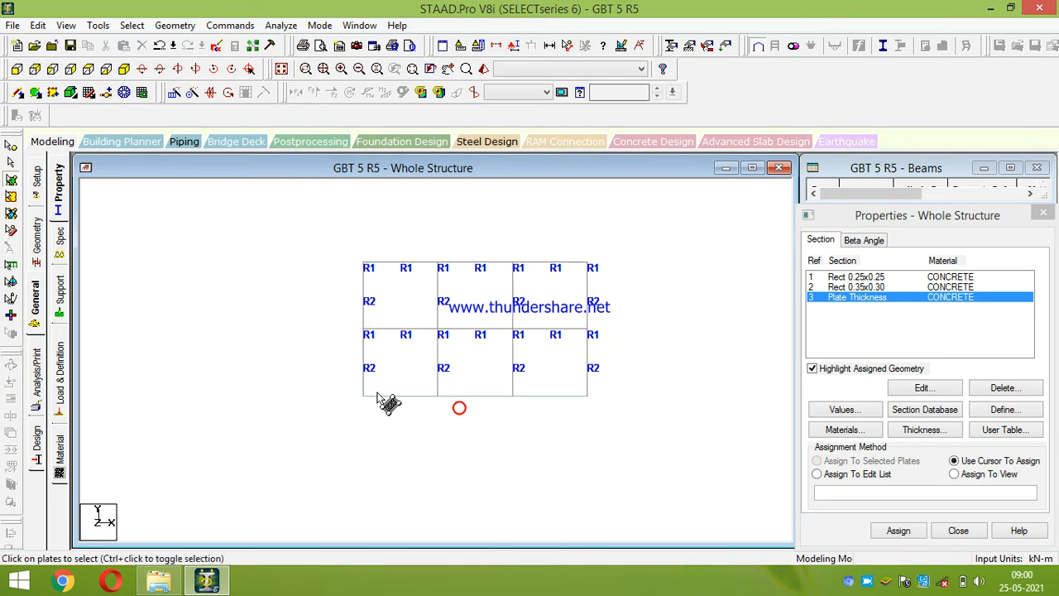
drag(584, 426, 665, 441)
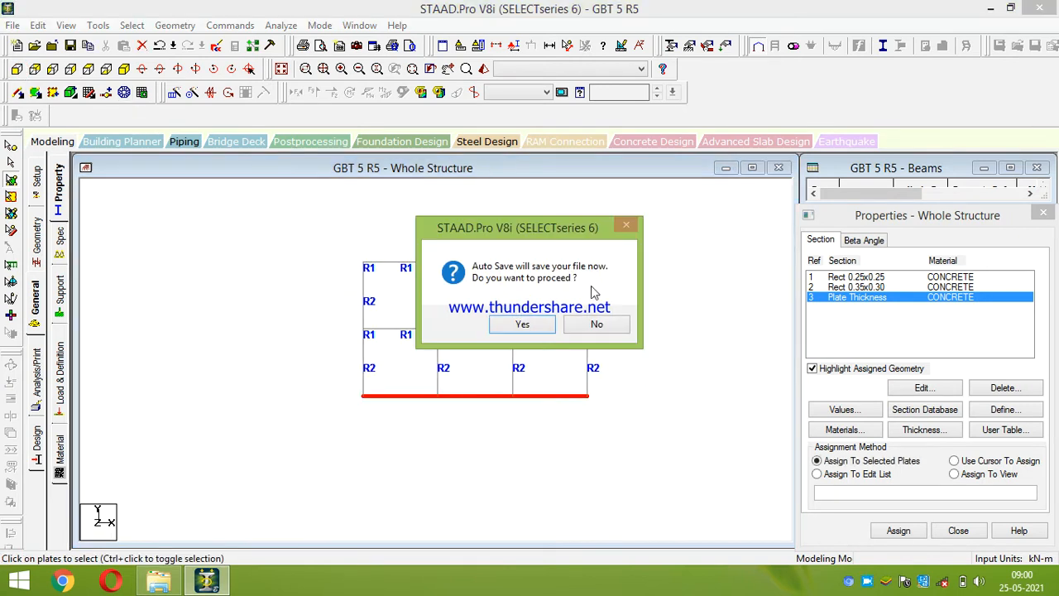
click(534, 324)
click(454, 317)
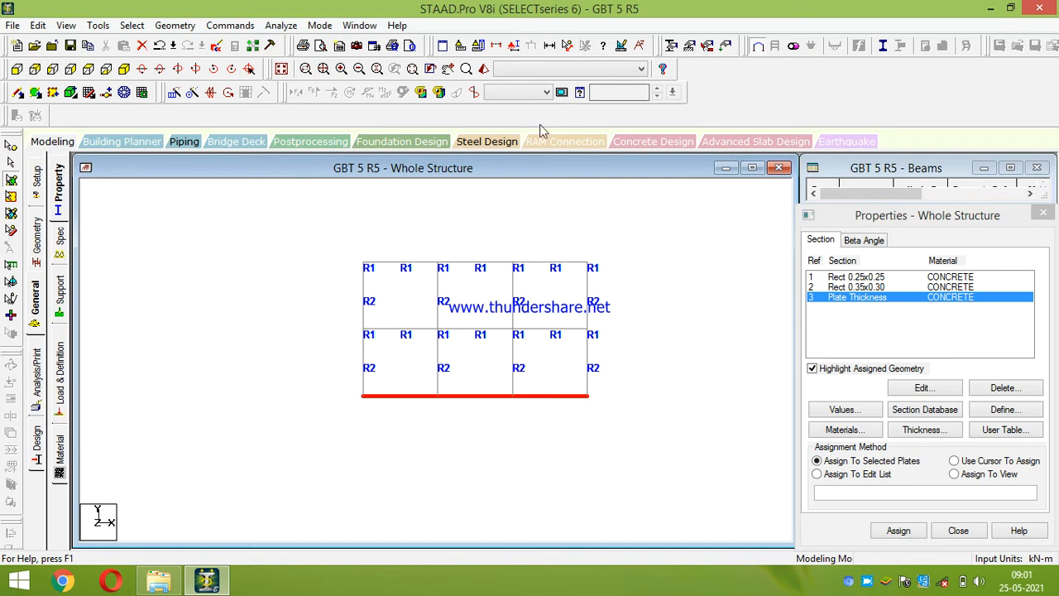
click(484, 69)
drag(672, 358, 620, 340)
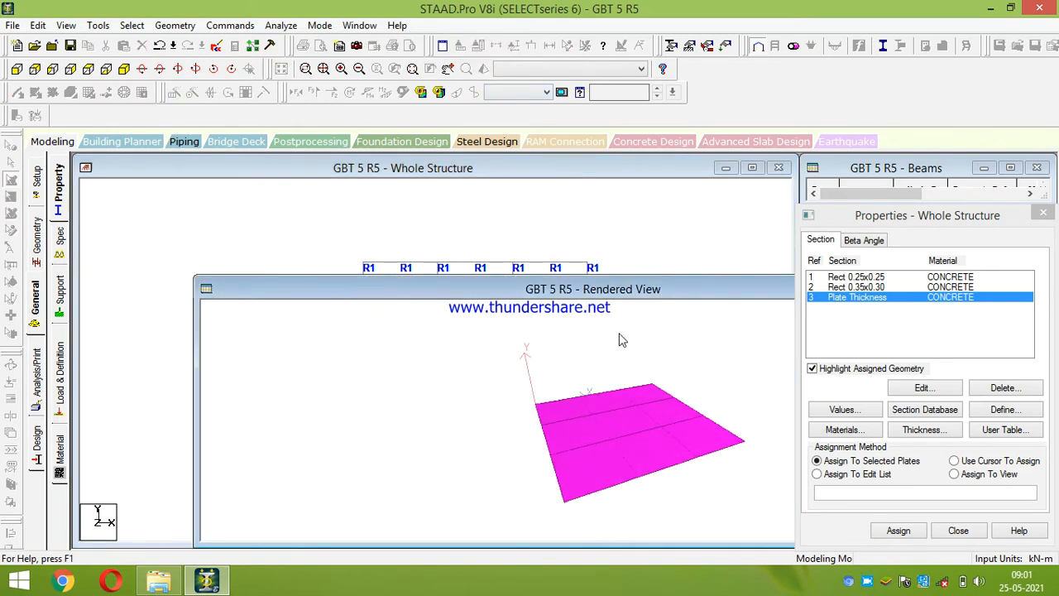
drag(635, 290, 407, 290)
drag(696, 299, 565, 305)
drag(645, 297, 571, 291)
drag(620, 281, 602, 281)
click(724, 283)
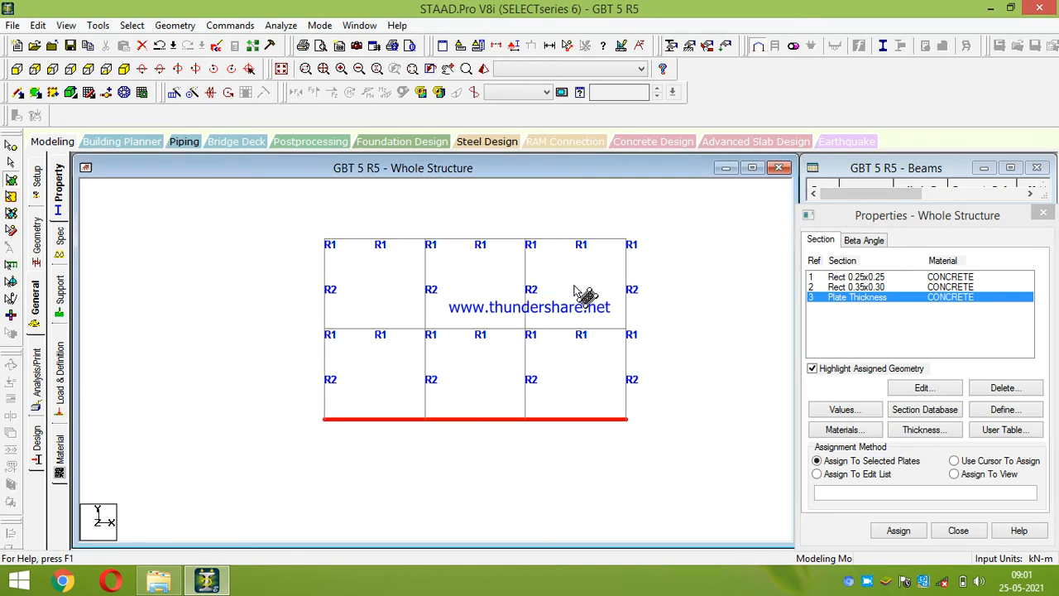
key(Delete)
click(530, 325)
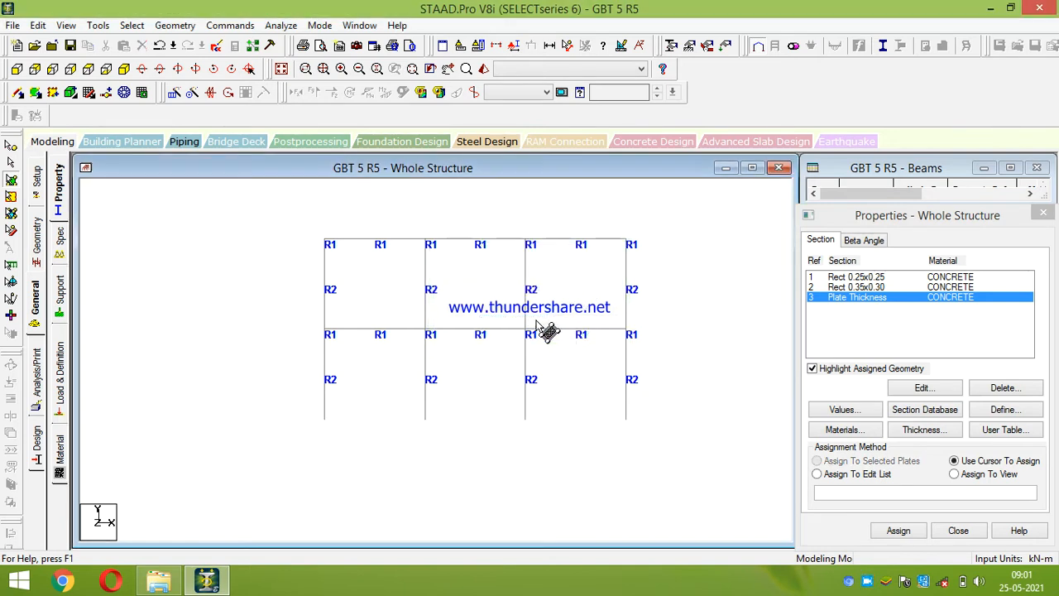
Inspect the frame and its two upper slab levels from several angles in the 3D rendered view, and close that view
click(484, 70)
drag(497, 273, 548, 271)
scroll(549, 257, up, 3)
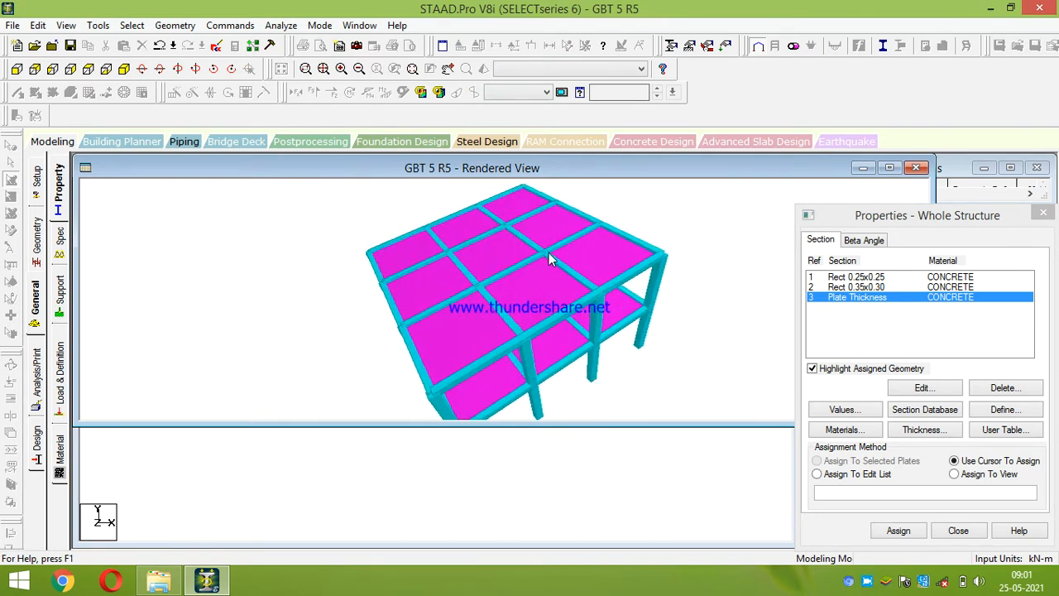
drag(627, 354, 603, 347)
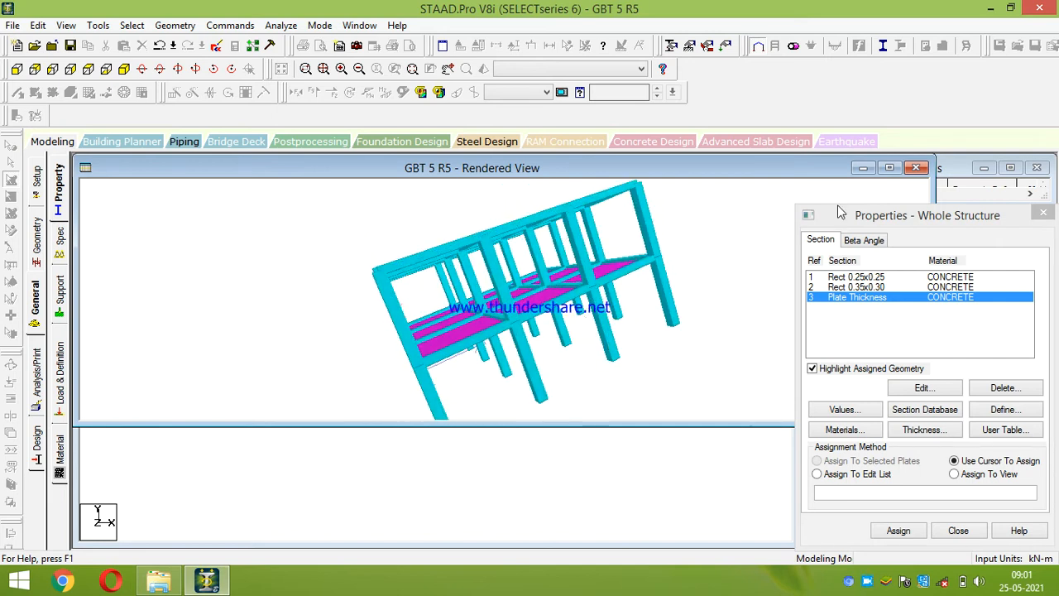
click(916, 168)
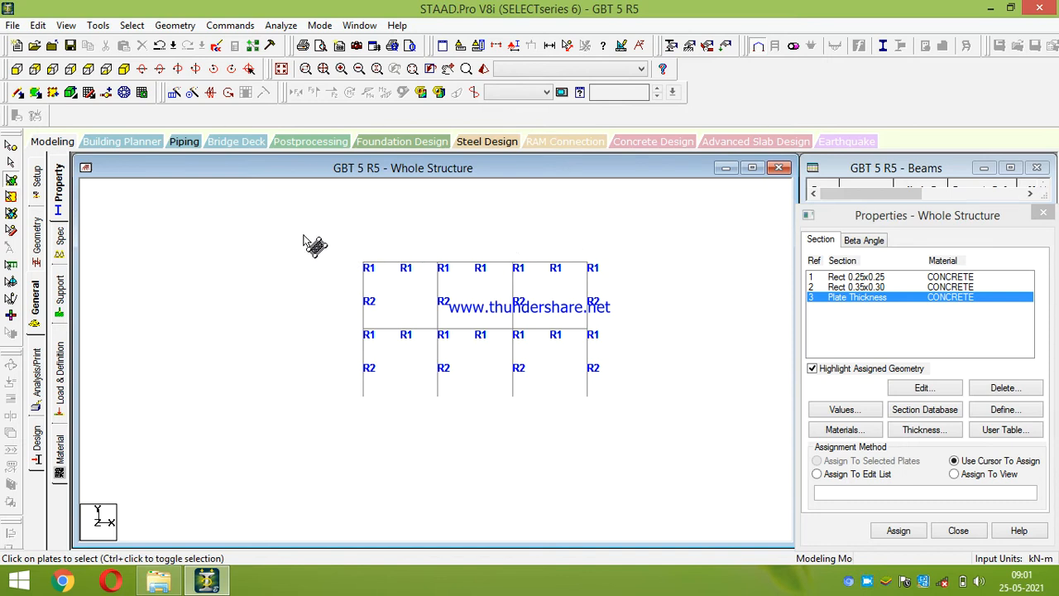
Assign the concrete plate thickness property to all plates of both floor levels, and check the model in the rendered view
drag(304, 235, 726, 430)
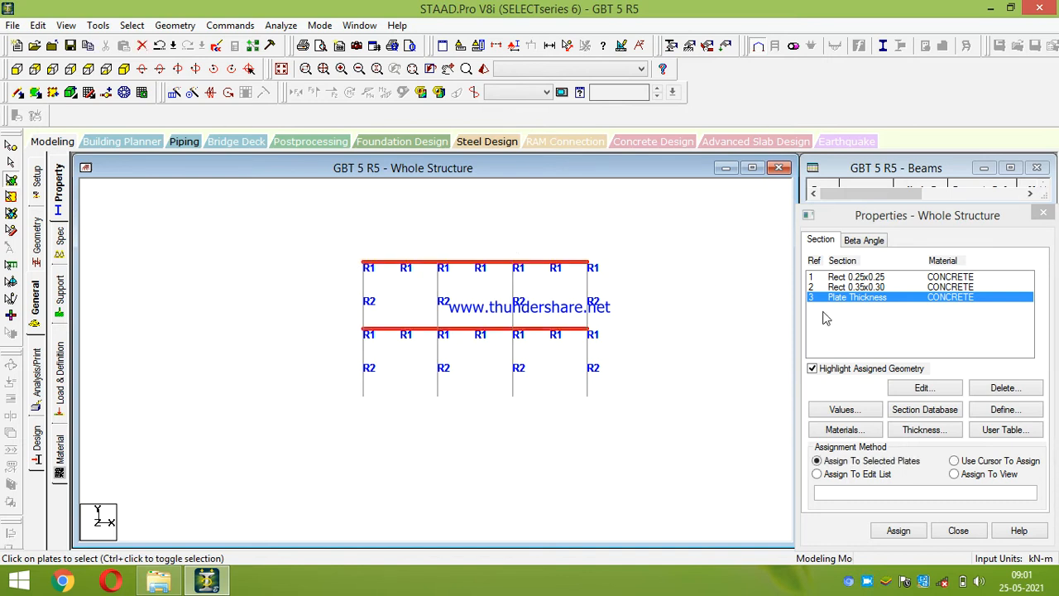
click(900, 530)
click(938, 417)
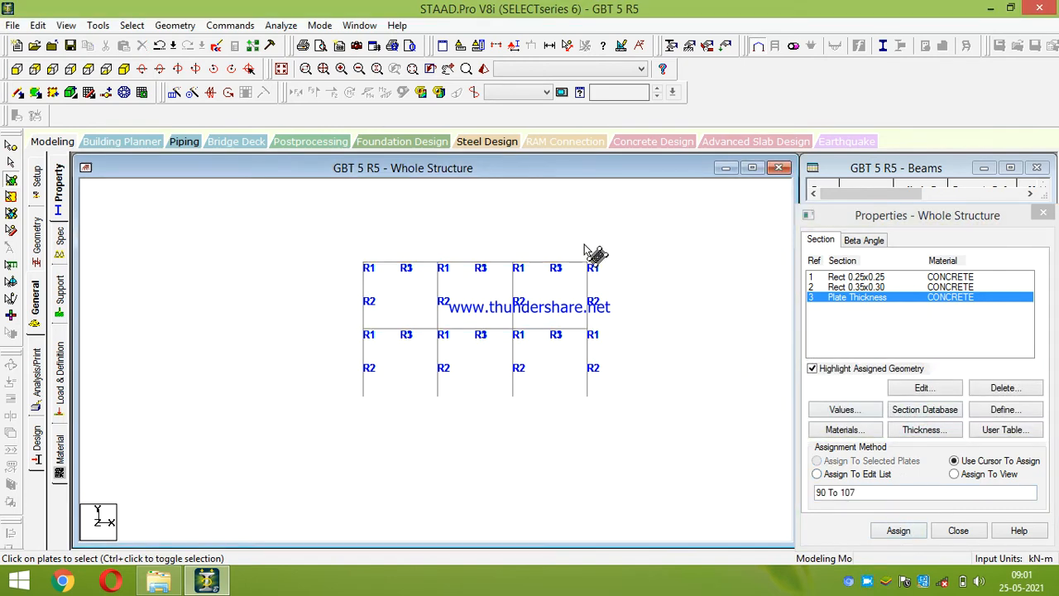
click(483, 69)
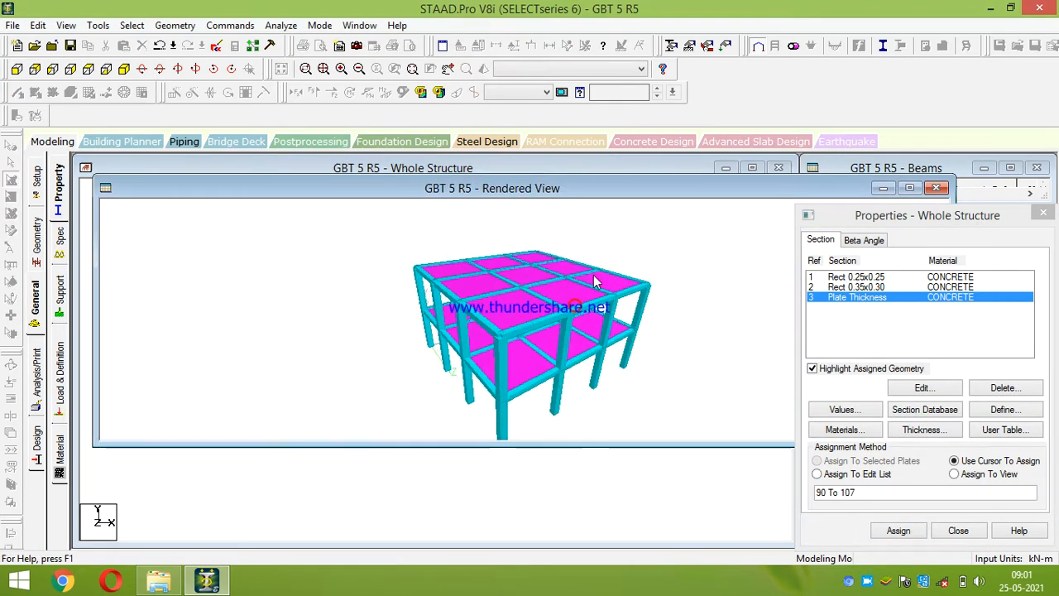
click(936, 188)
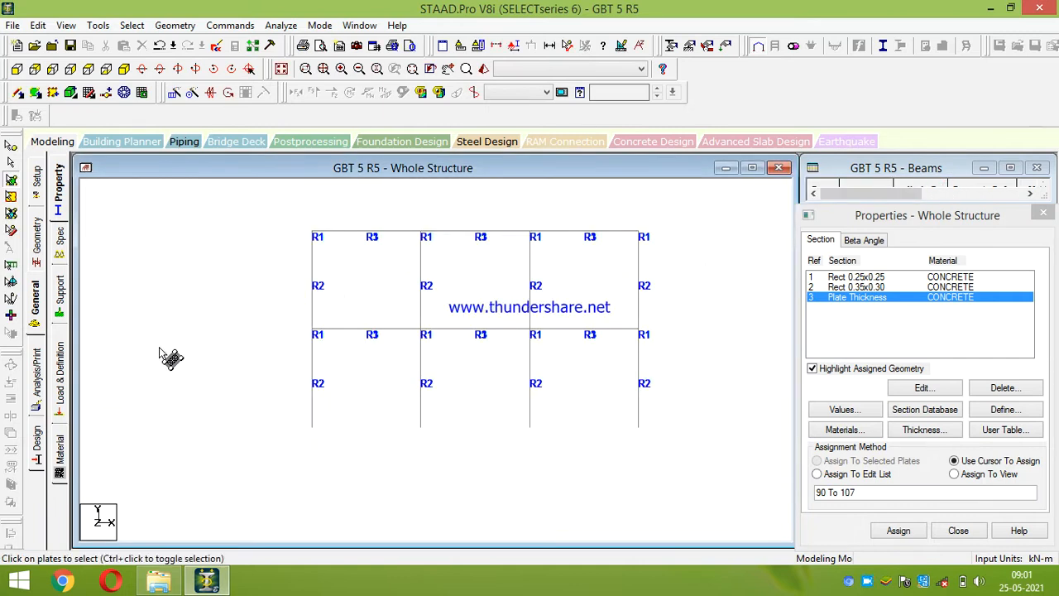
Create a fixed support definition for the structure
click(60, 291)
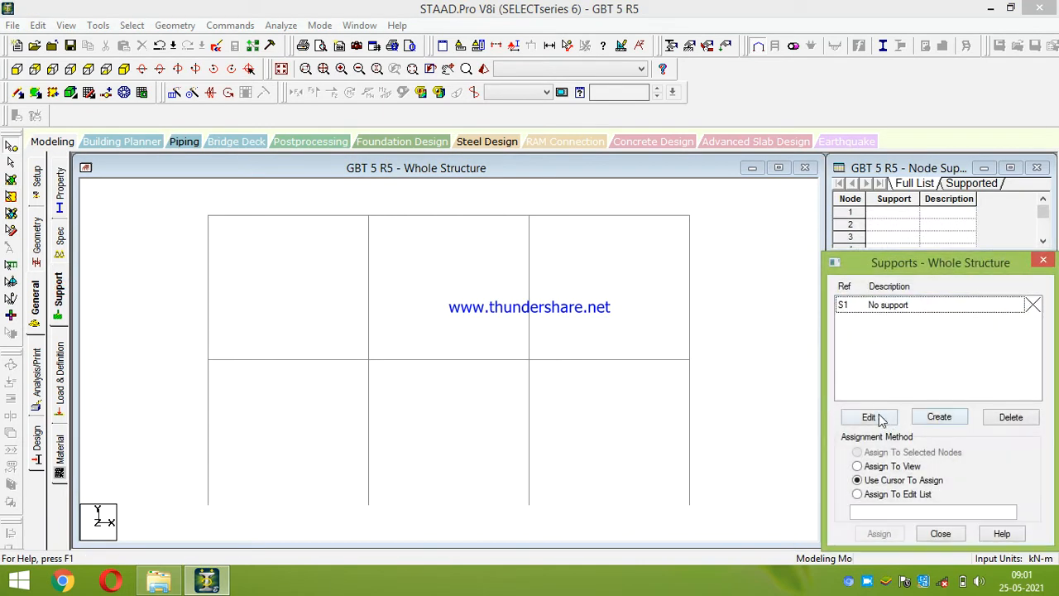
click(941, 416)
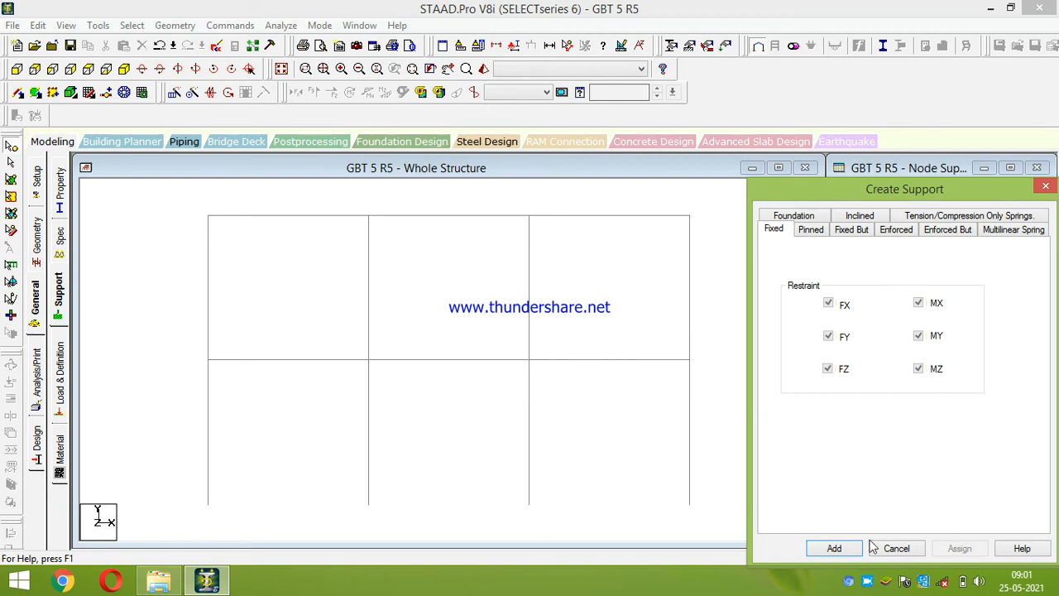
click(836, 549)
Assign the fixed support to all column base nodes, and check the supports in the isometric view
click(902, 323)
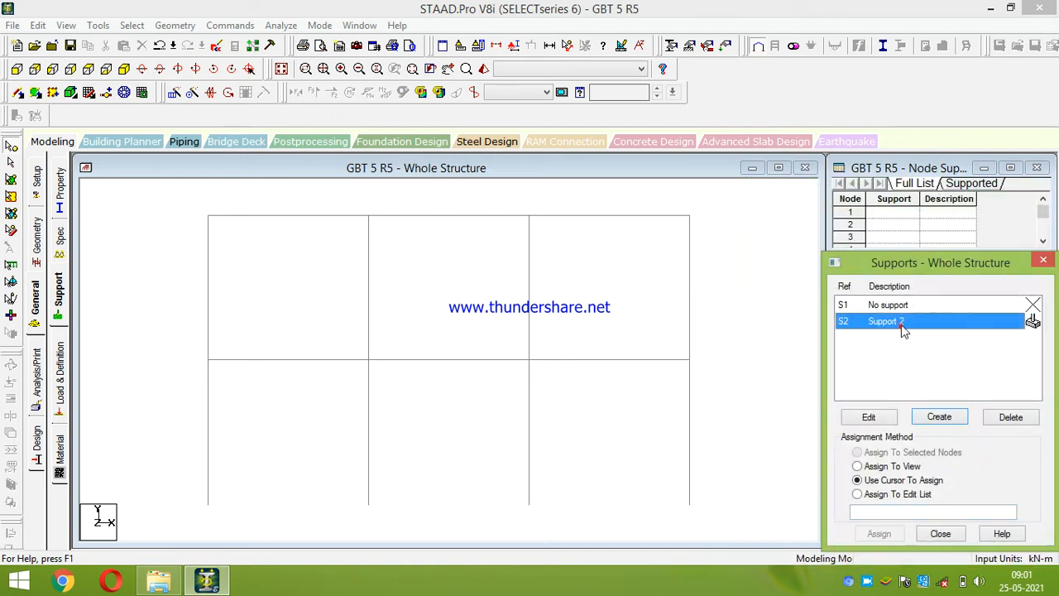
click(755, 418)
drag(739, 399, 186, 529)
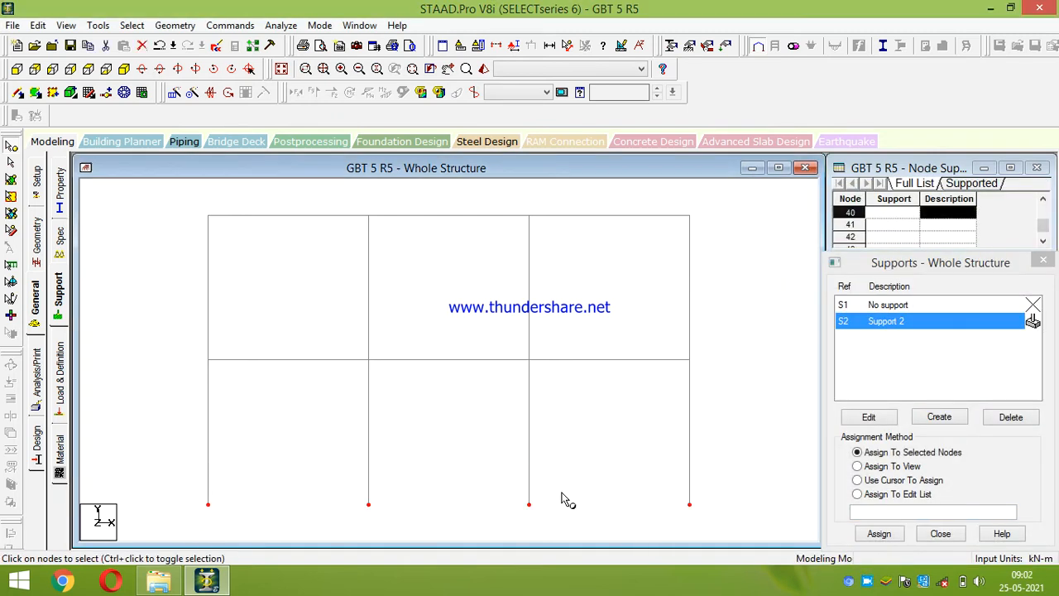
click(879, 534)
click(875, 440)
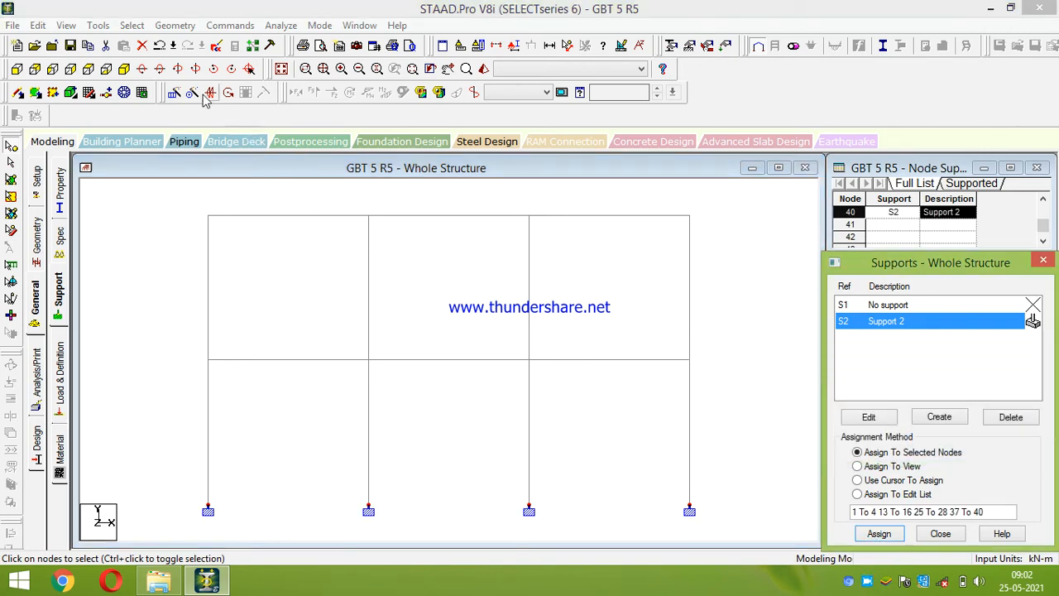
click(124, 68)
scroll(465, 341, down, 3)
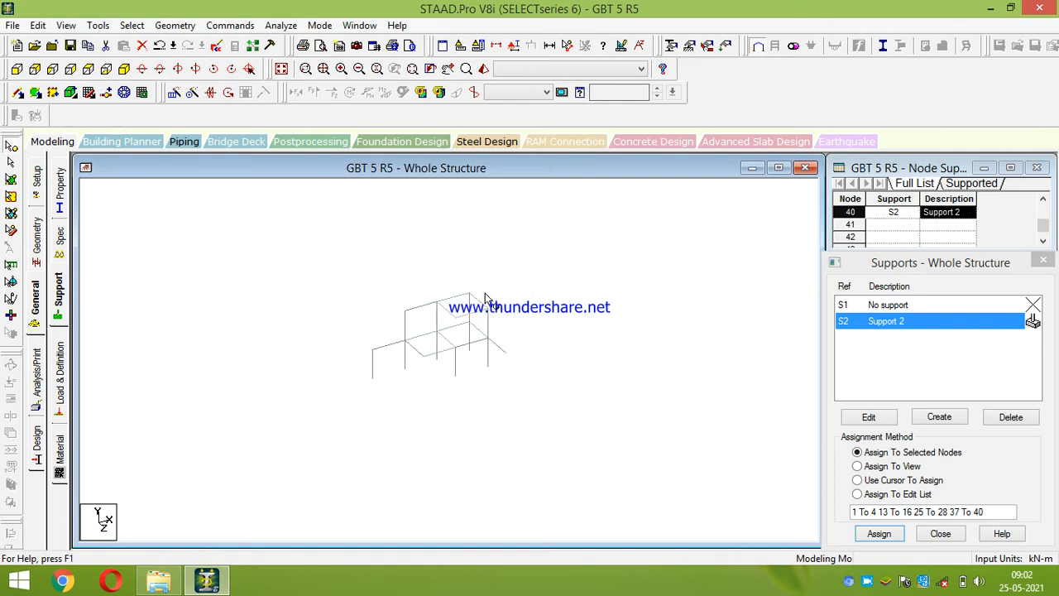
scroll(466, 341, up, 5)
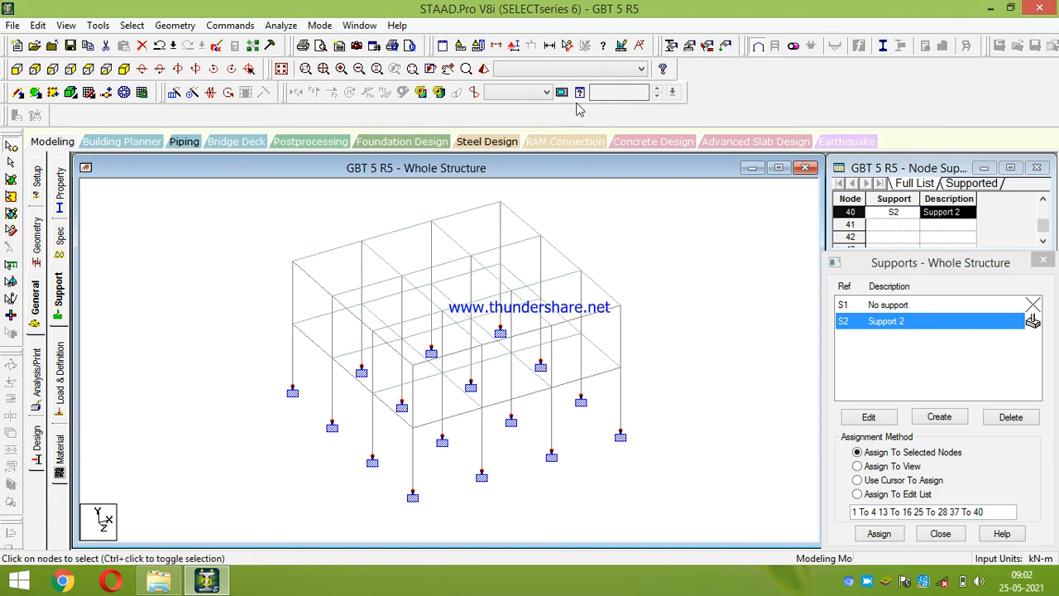
Add a wind load definition of type 1 with the comment WIND 1
click(59, 396)
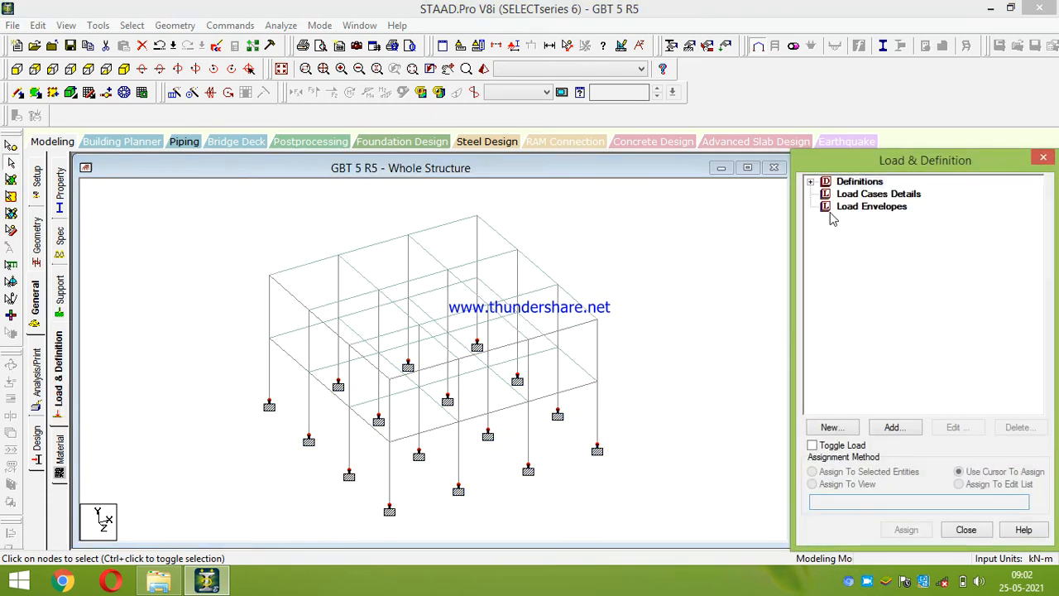
click(811, 182)
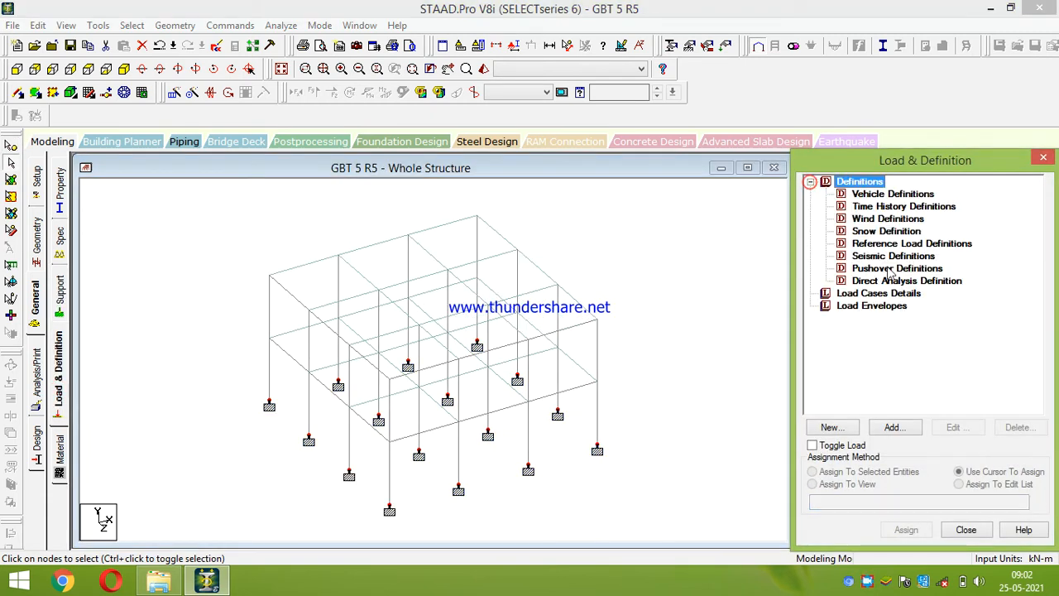
click(868, 219)
click(902, 429)
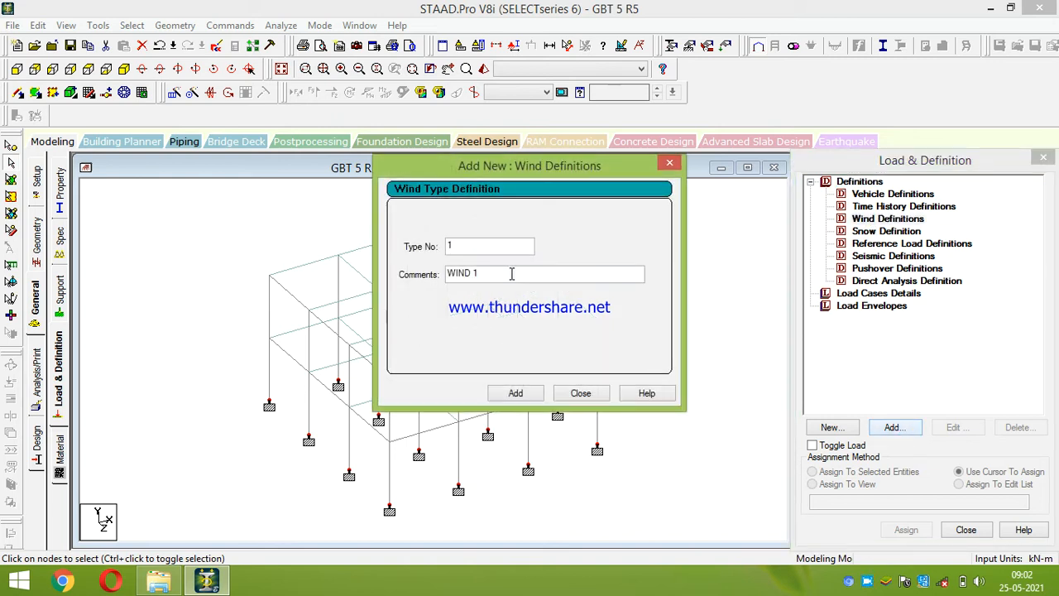
click(517, 394)
click(580, 393)
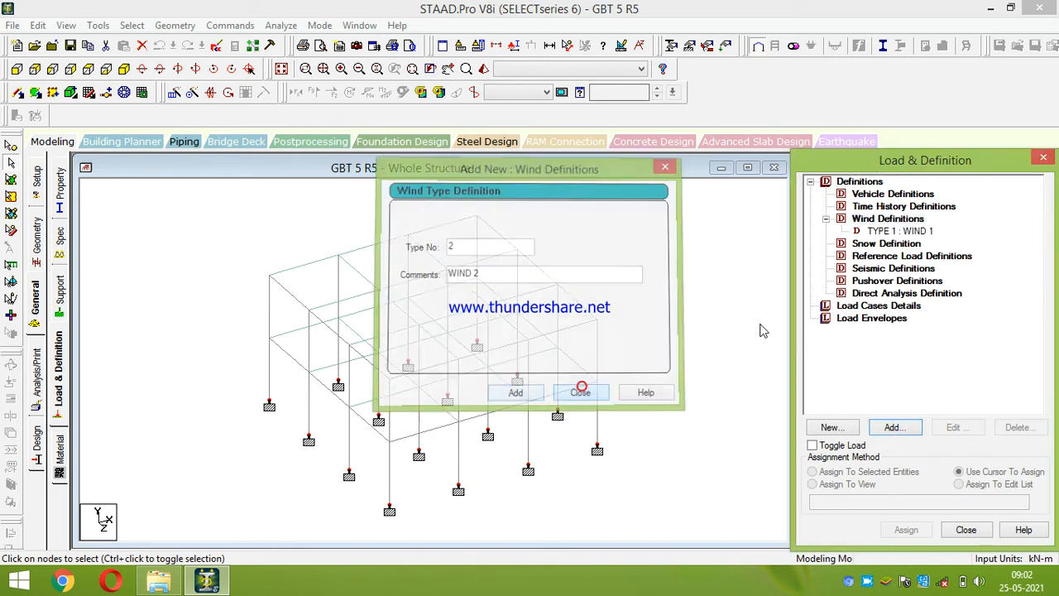
Start the ASCE-7 intensity calculation for WIND 1 with building classification Category IV, basic wind speed 44 kmph and Exposure B
click(906, 231)
click(889, 427)
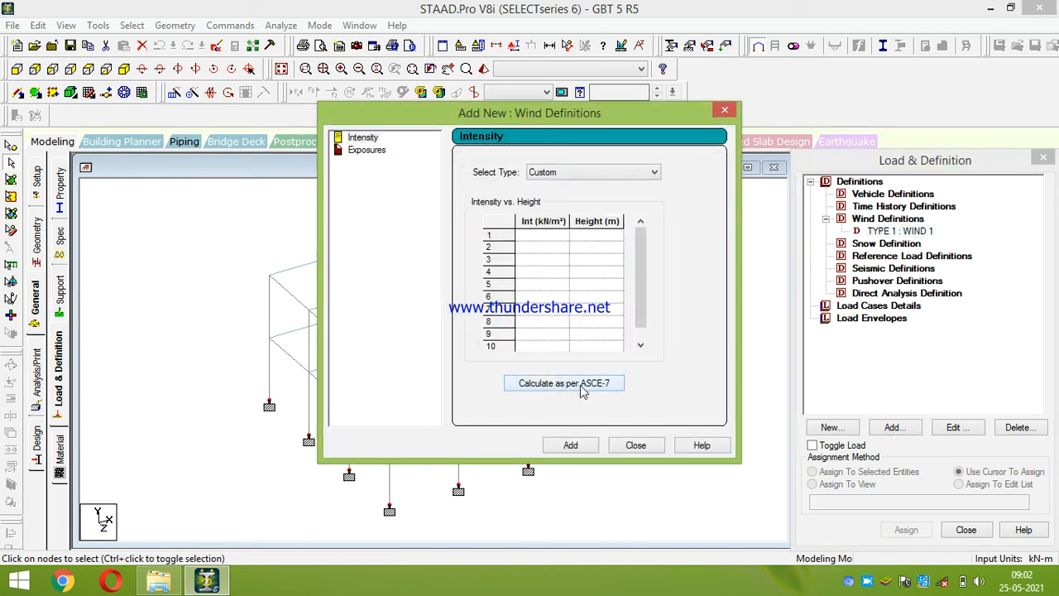
click(581, 385)
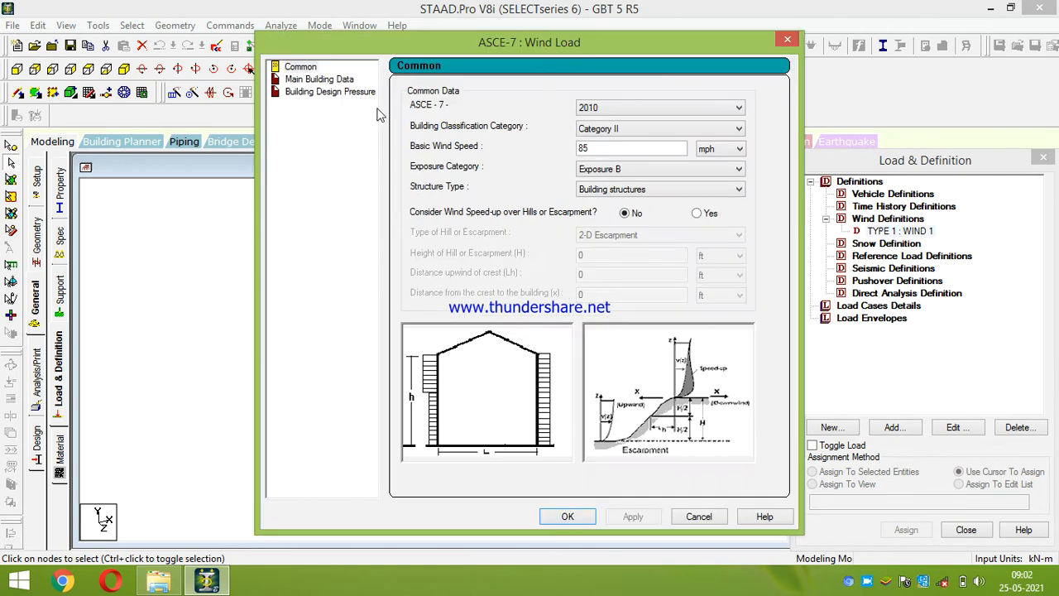
click(628, 128)
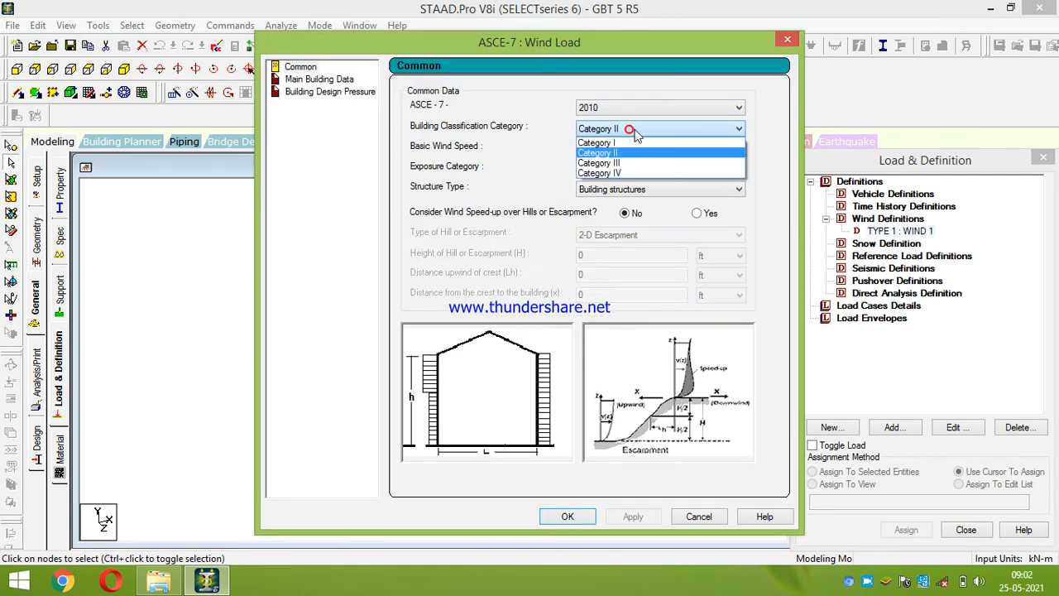
click(625, 174)
double_click(631, 148)
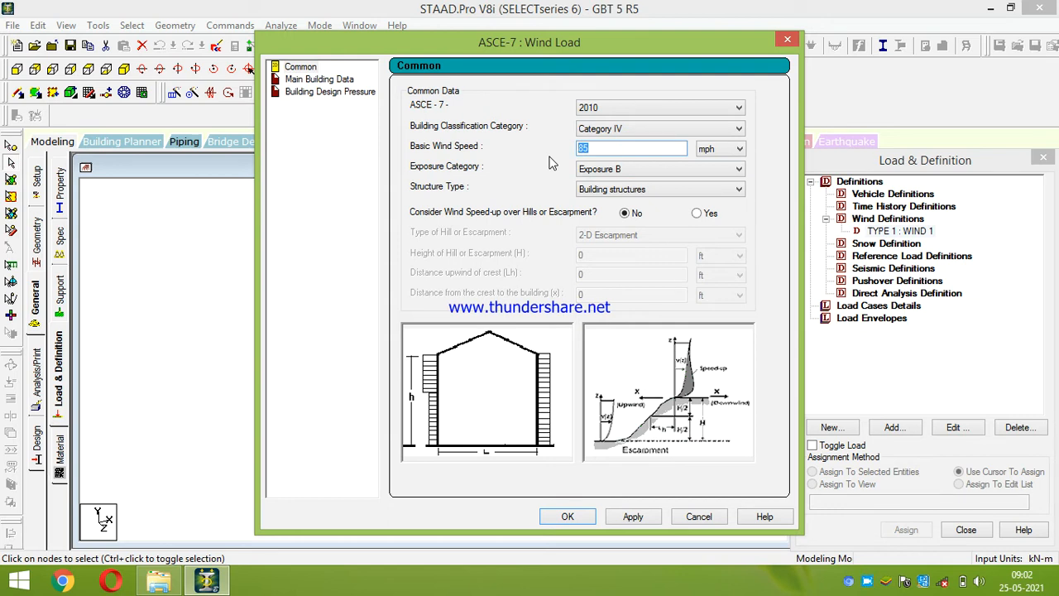
text(44)
click(712, 149)
click(721, 170)
click(656, 171)
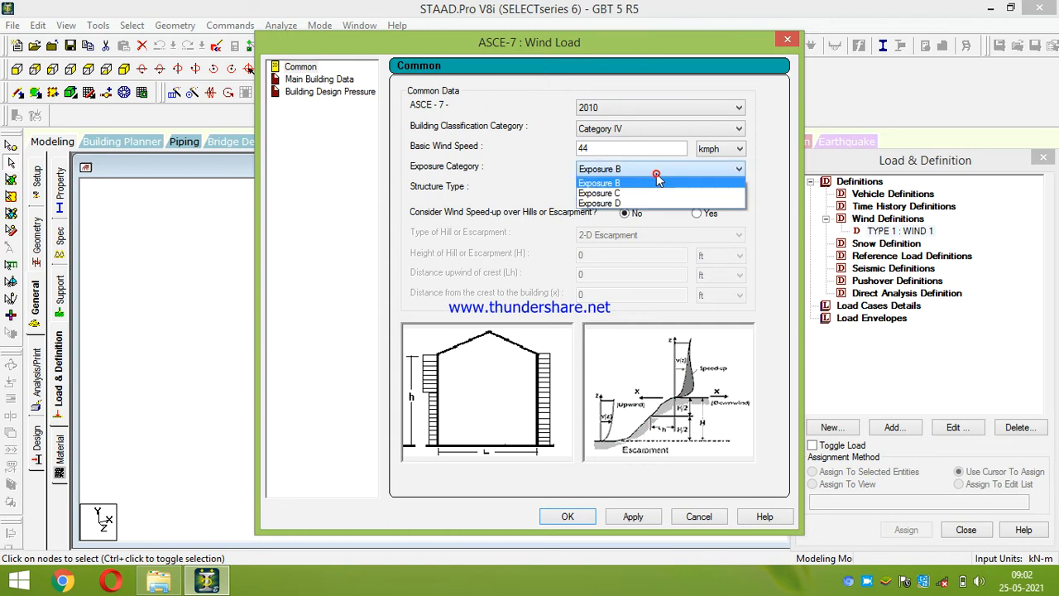
click(642, 184)
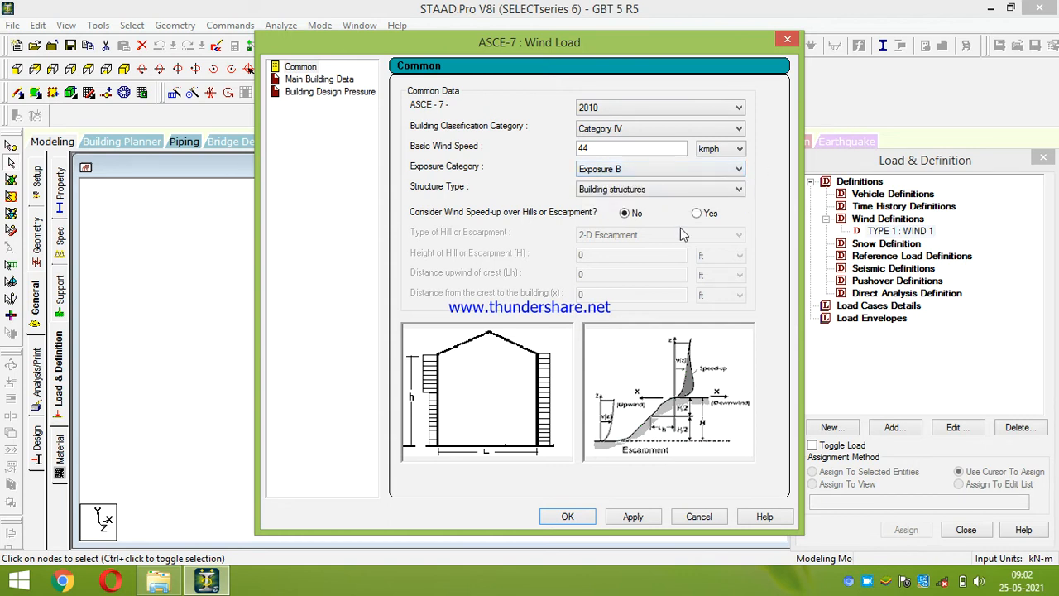
click(639, 517)
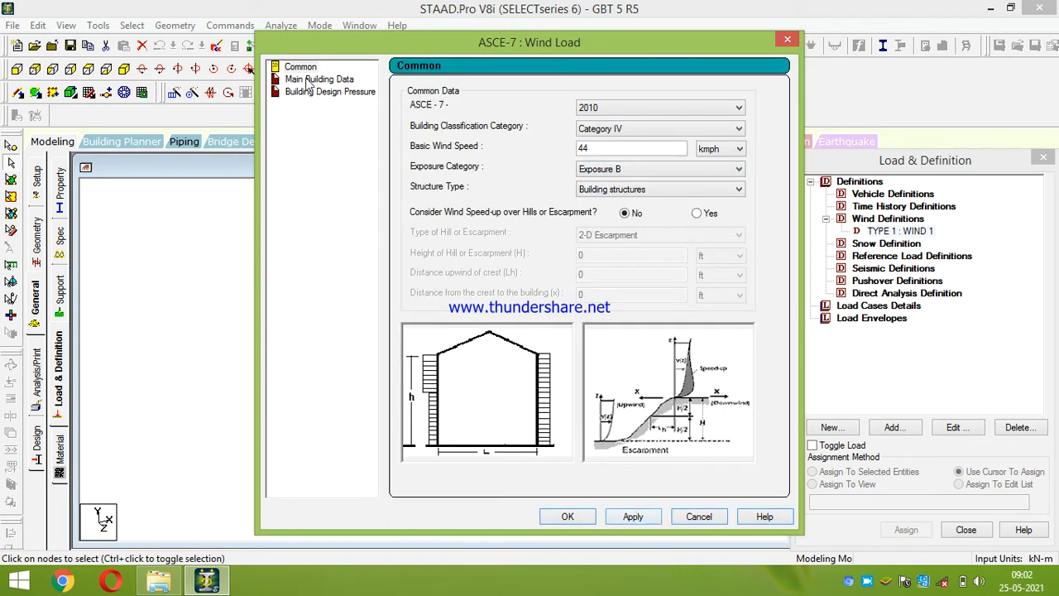
In the main building data, enter a building height of 6 and lengths of 10 along and 10 normal to the wind
click(319, 79)
double_click(610, 108)
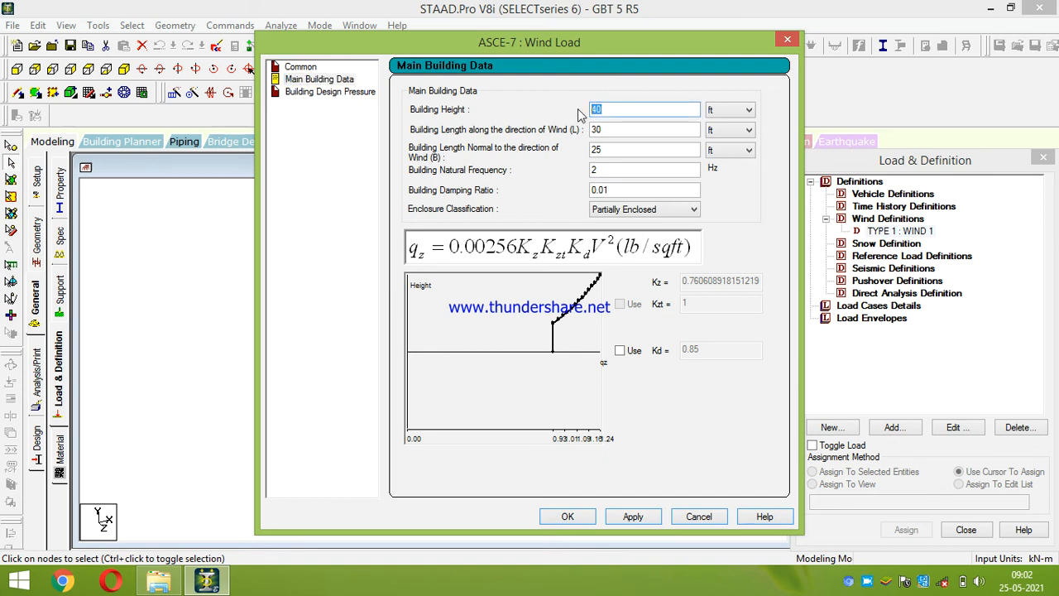
text(6)
double_click(610, 129)
text(1)
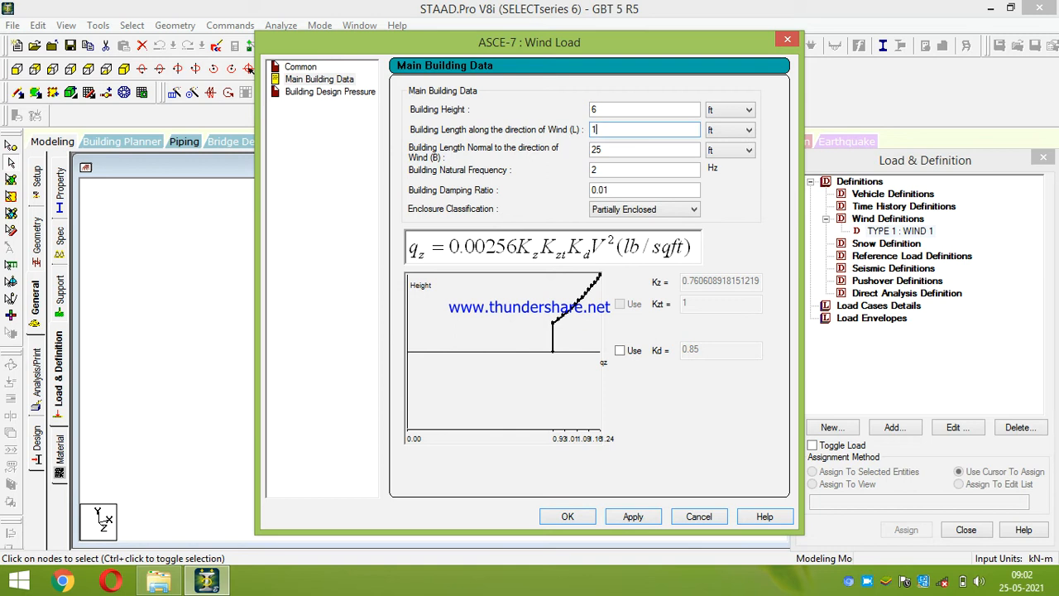
double_click(608, 149)
text(10)
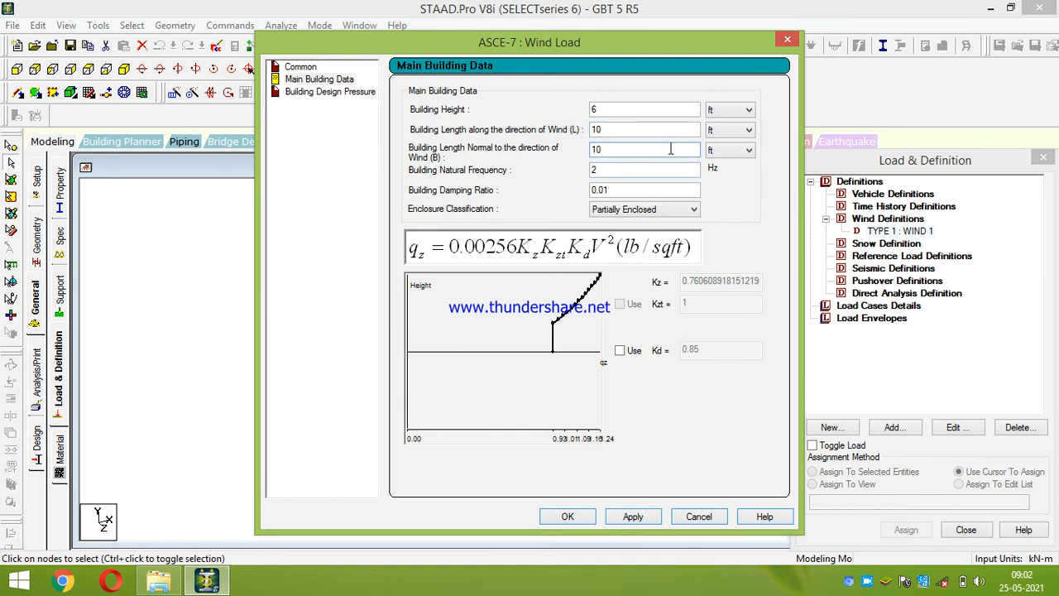
Change the units of the building height and both building lengths to metres and apply the main building data
click(726, 113)
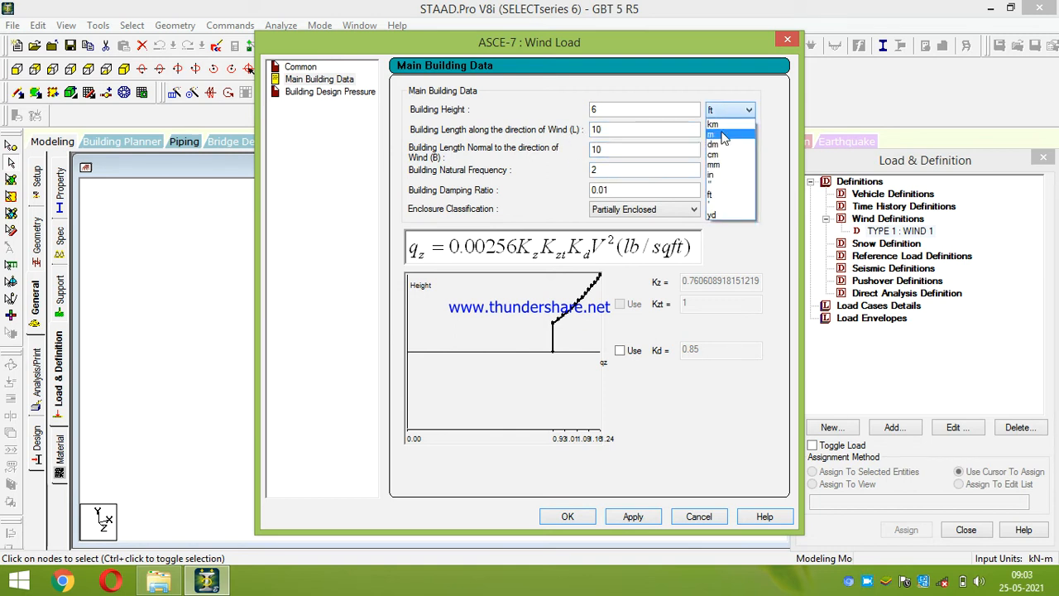
click(725, 134)
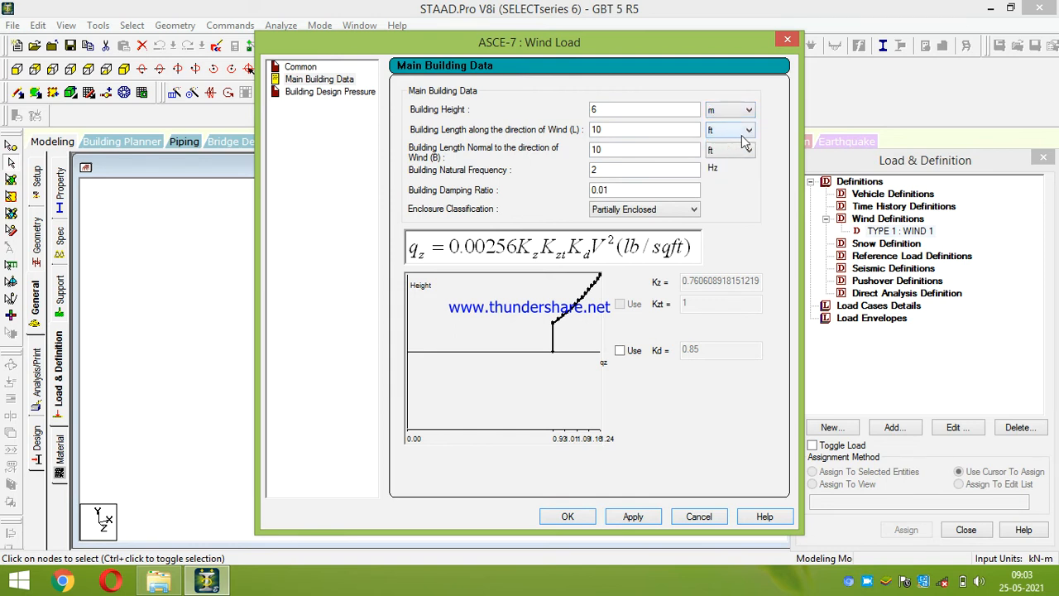
click(732, 131)
click(728, 154)
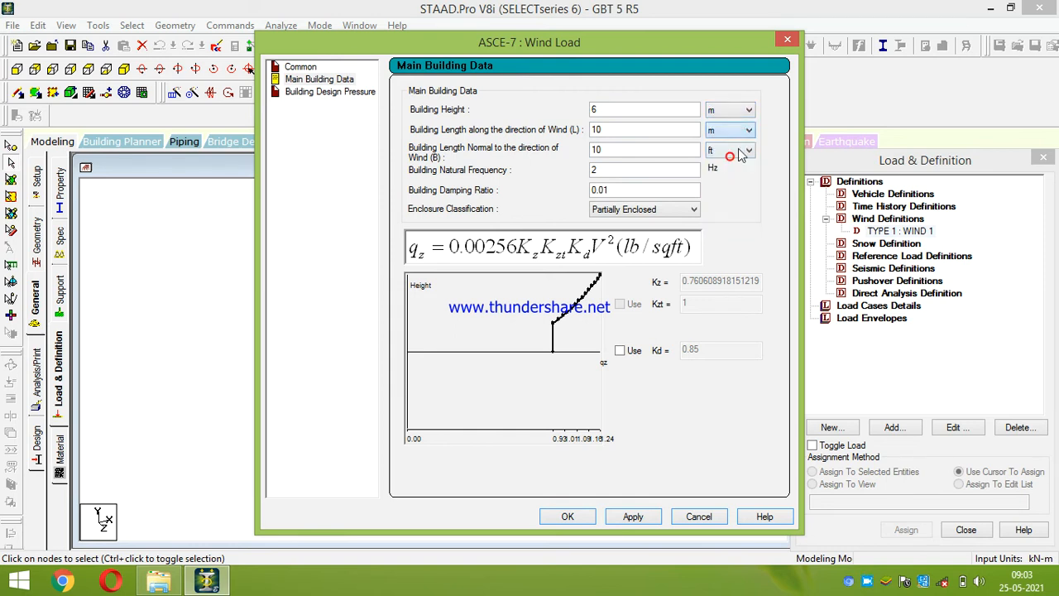
click(735, 150)
click(732, 177)
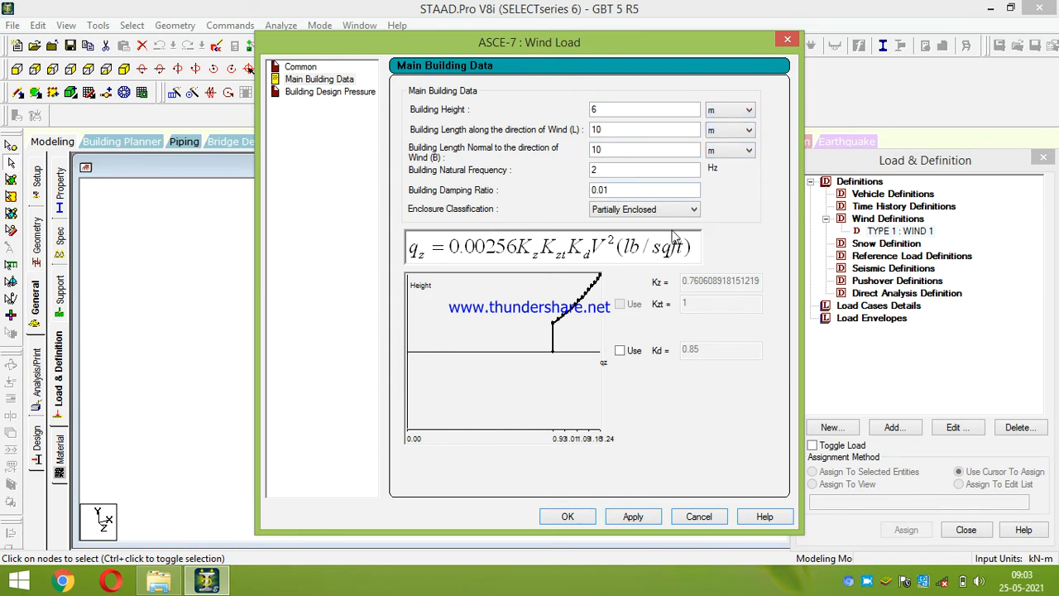
click(632, 517)
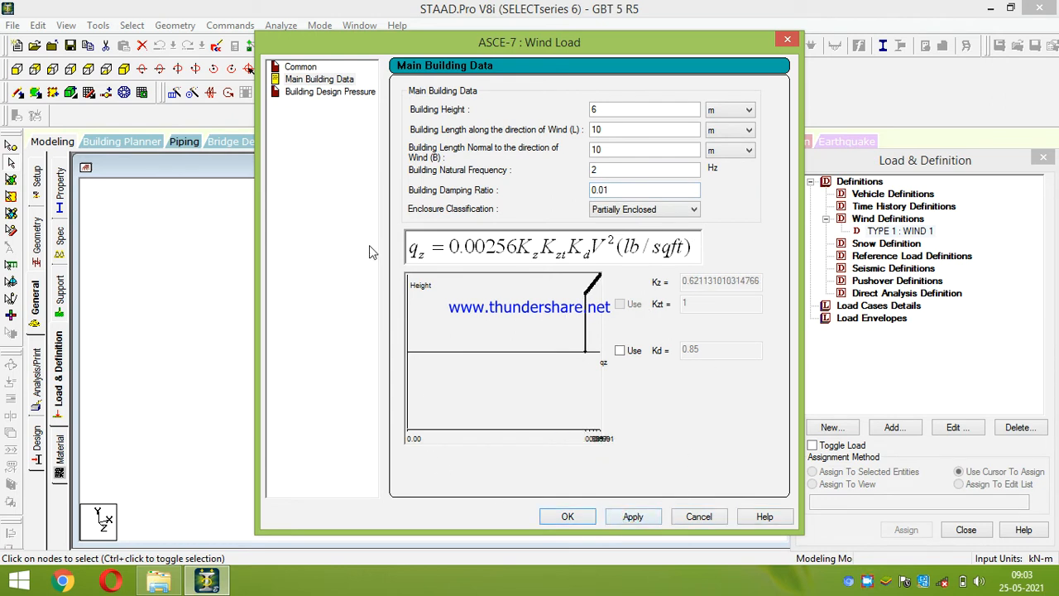
Accept the windward wall design pressures, review the resulting intensity-versus-height table and add the intensity to WIND 1
click(335, 93)
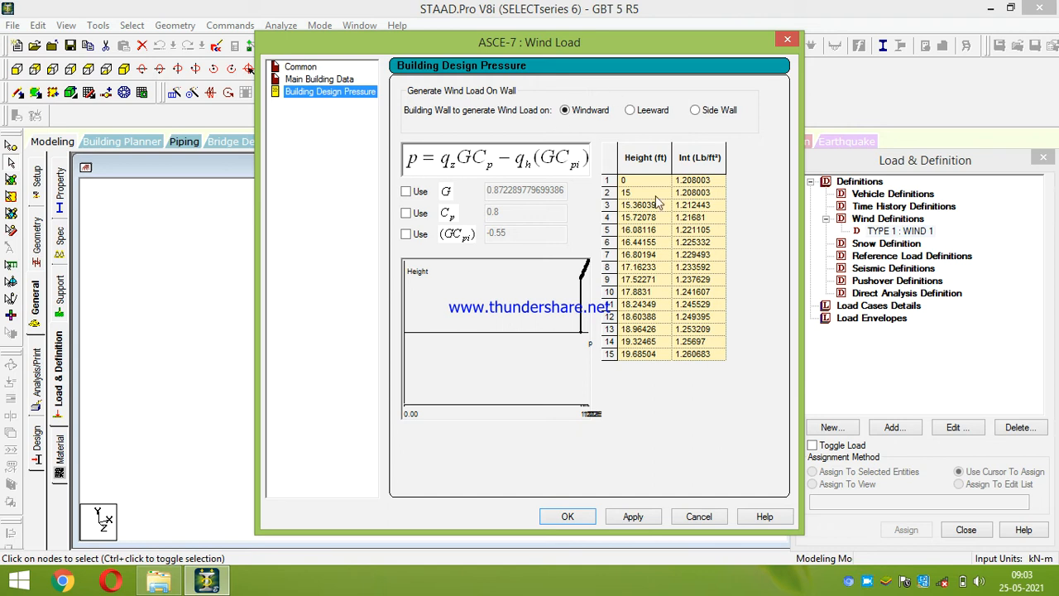
click(560, 520)
drag(645, 261, 629, 245)
click(606, 235)
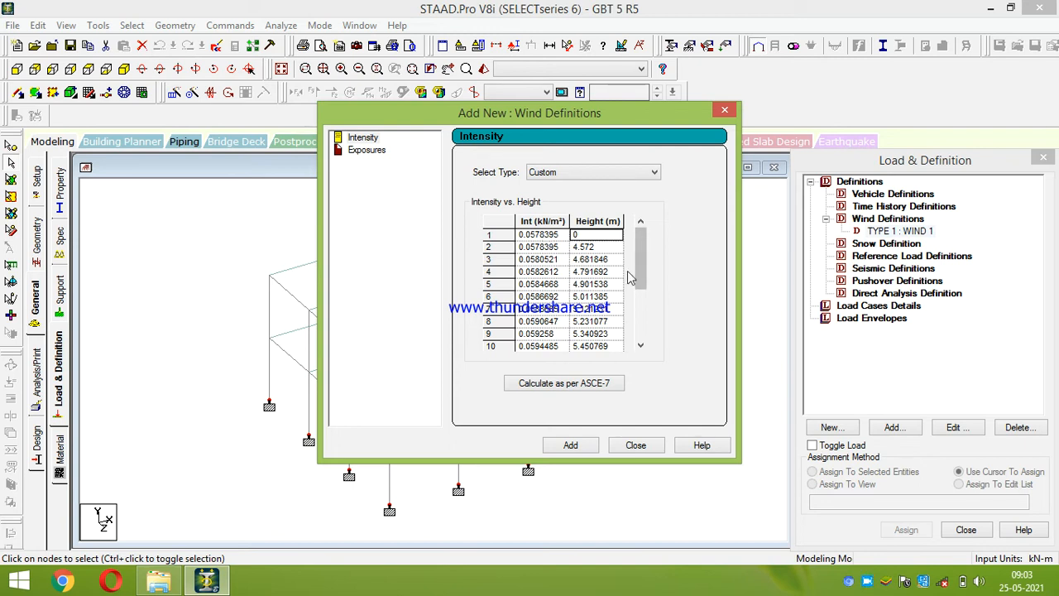
click(637, 265)
drag(636, 265, 594, 327)
click(594, 332)
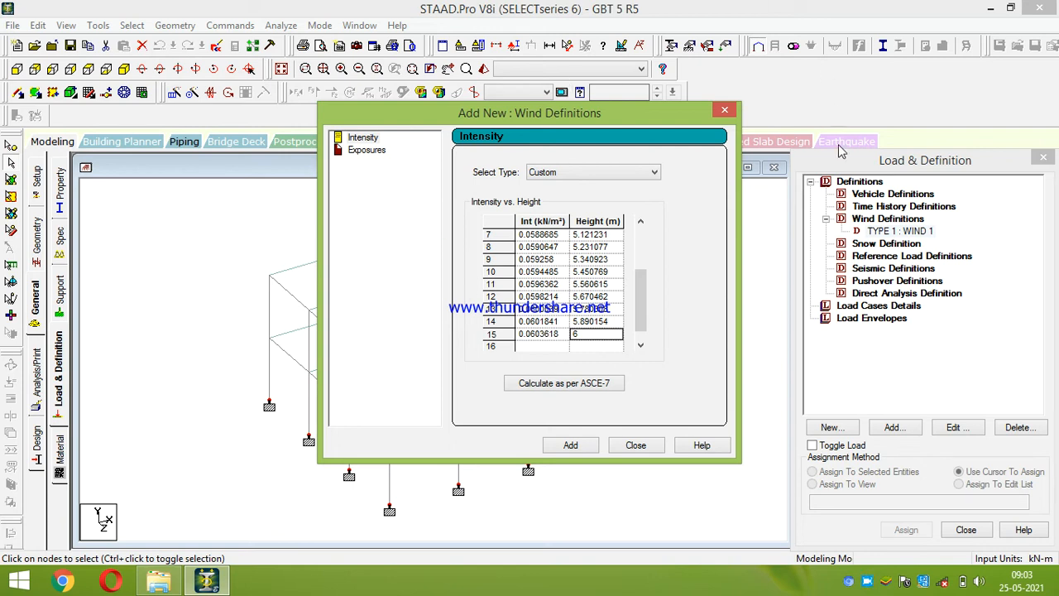
mouse_move(643, 300)
mouse_down()
mouse_move(640, 248)
mouse_move(642, 311)
mouse_up()
click(574, 446)
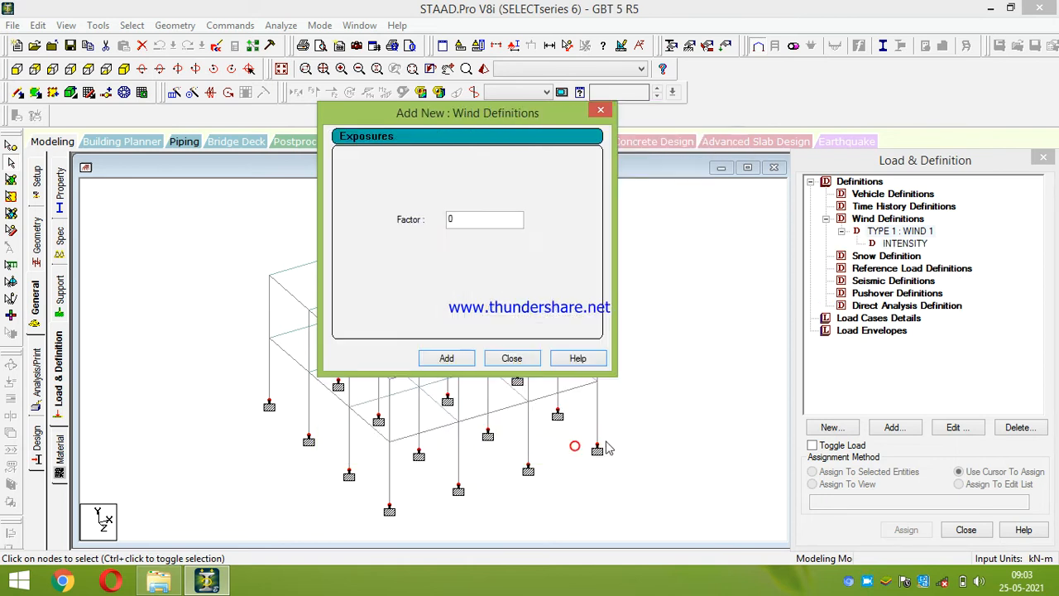
Add an exposure with factor 1 to the WIND 1 definition
double_click(465, 216)
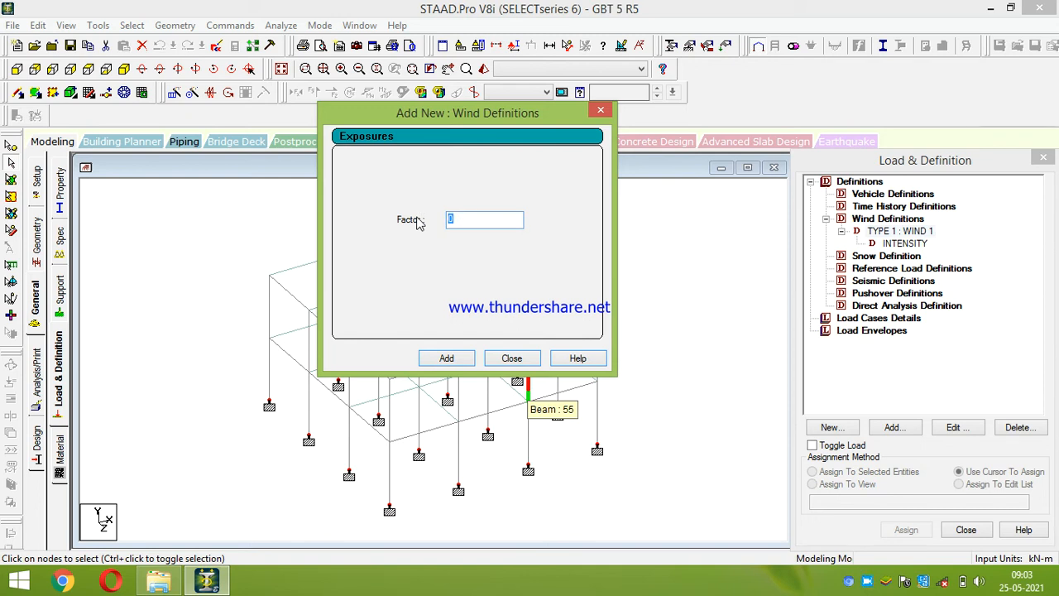
text(1)
click(464, 364)
click(507, 360)
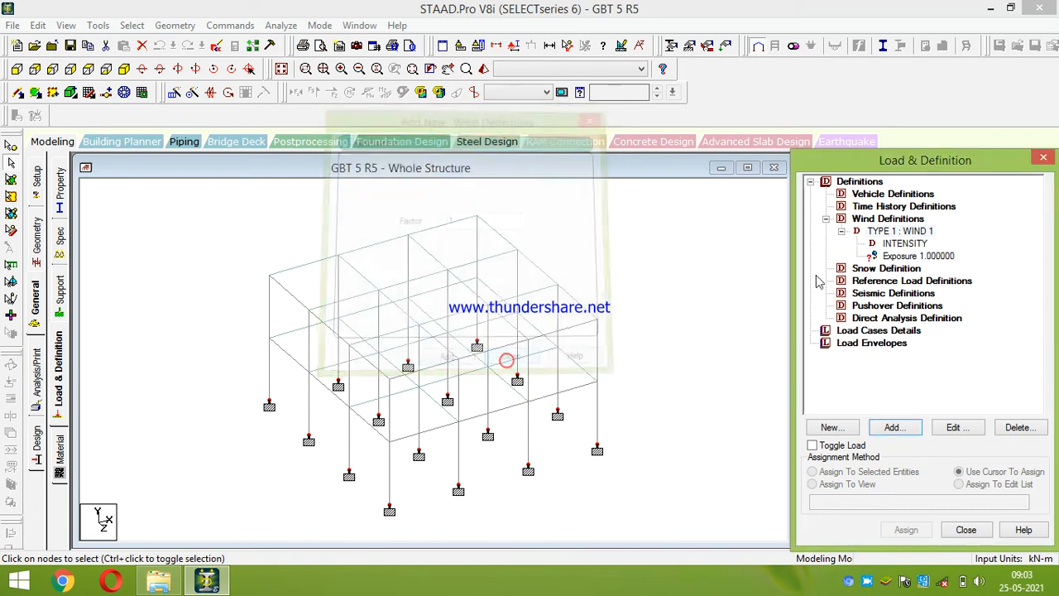
Assign the wind exposure of factor 1 to all nodes in the view
click(913, 256)
click(616, 245)
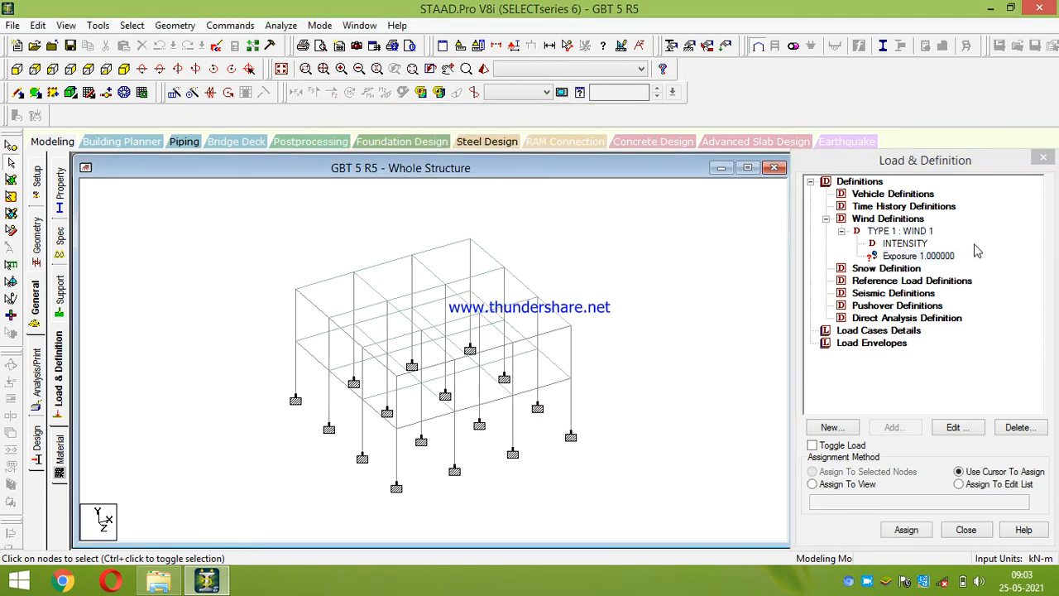
click(939, 256)
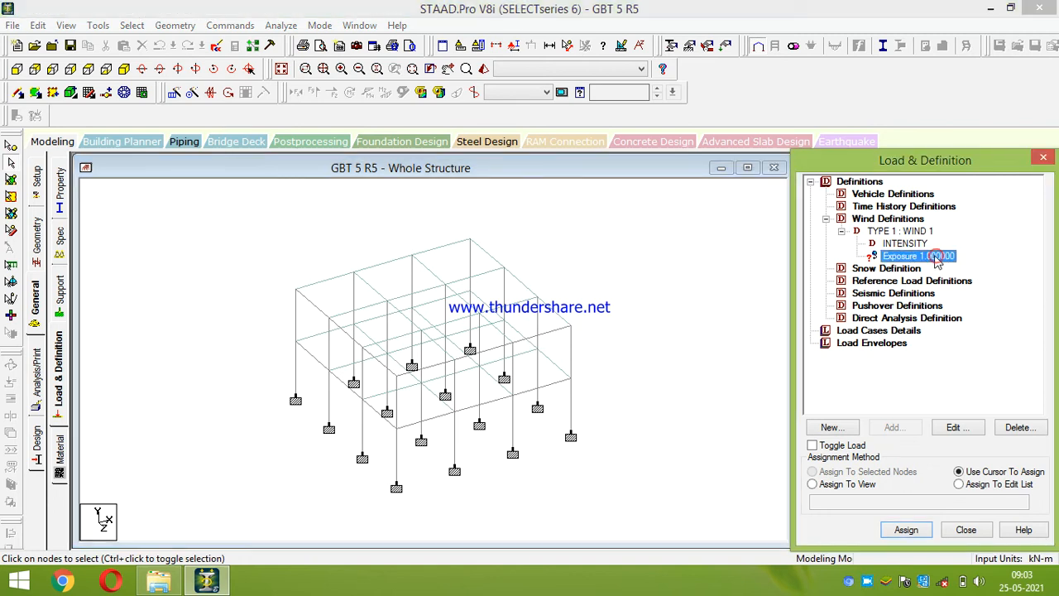
click(860, 484)
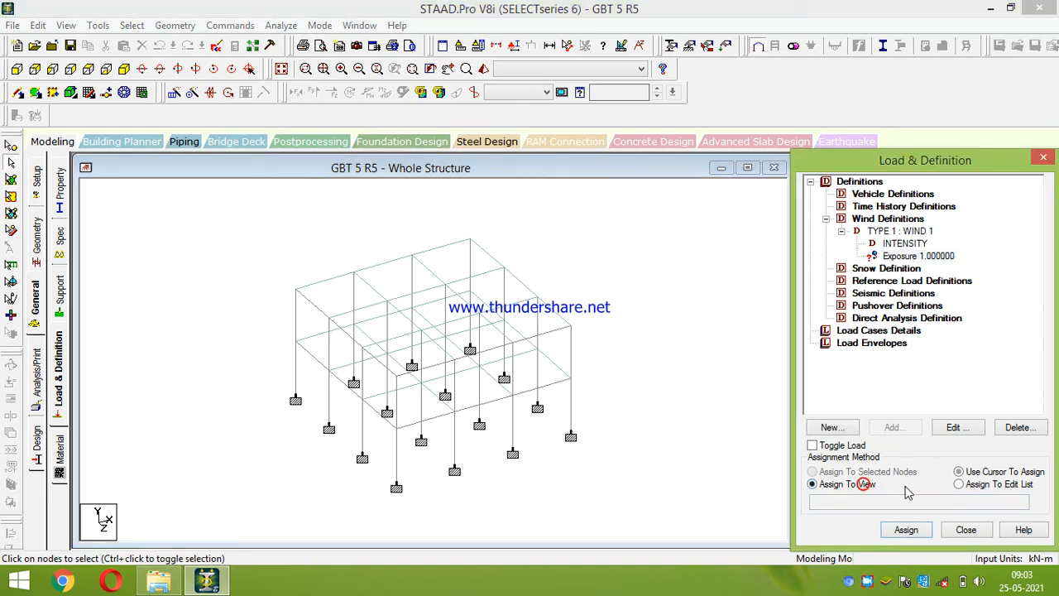
click(906, 530)
click(940, 392)
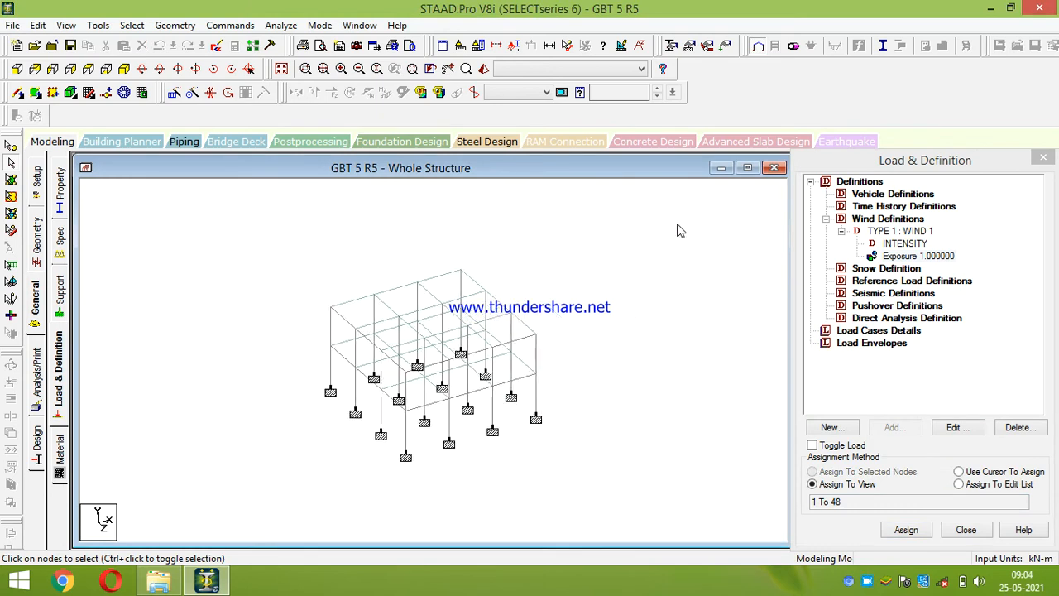
middle_drag(568, 314, 568, 266)
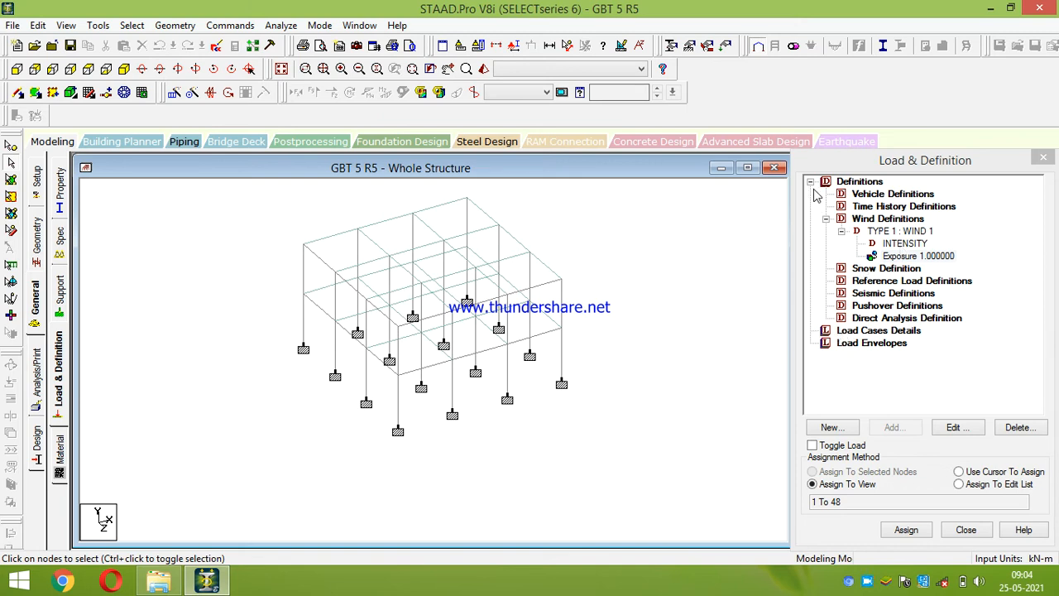
Add primary load case 1 with loading type Dead and the title LL
click(824, 218)
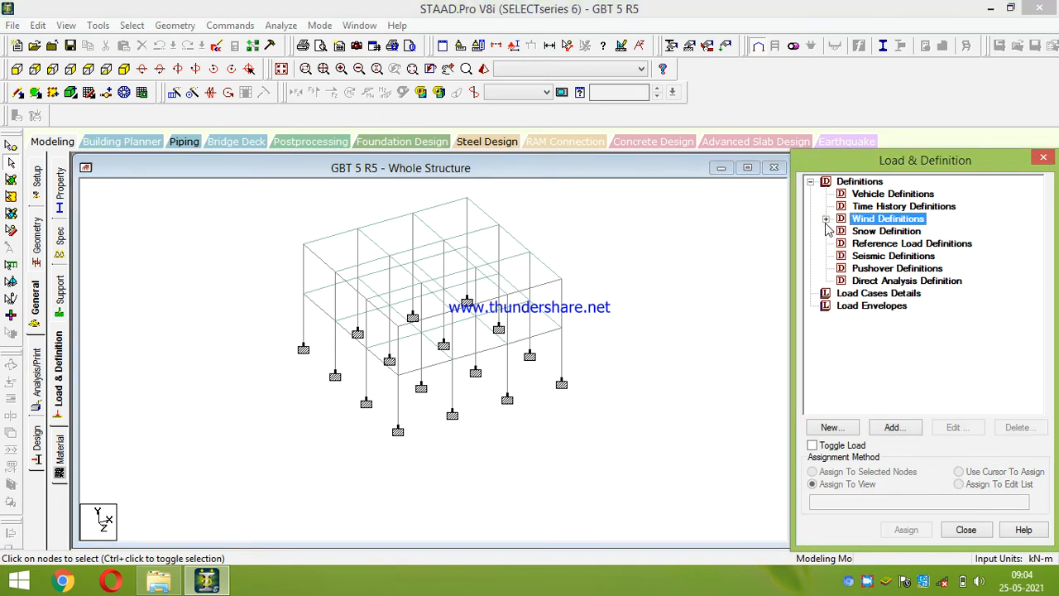
click(858, 297)
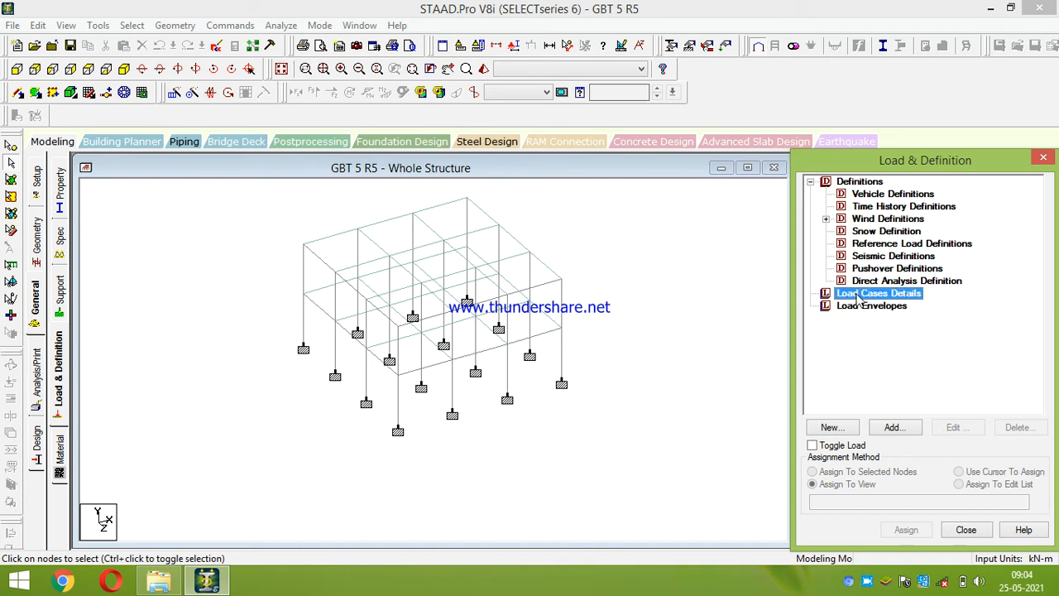
click(899, 427)
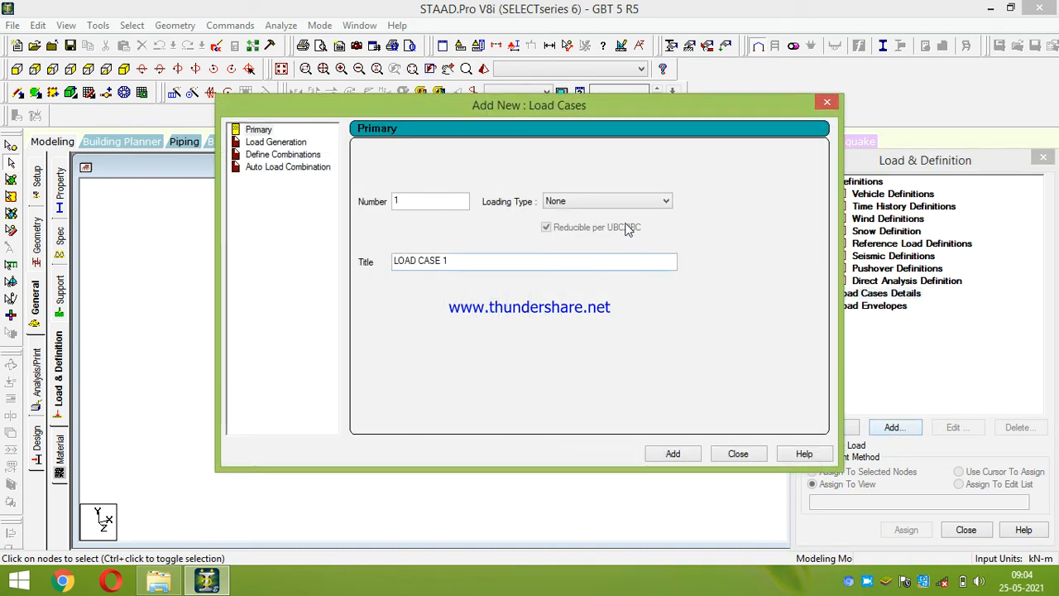
click(621, 202)
click(556, 216)
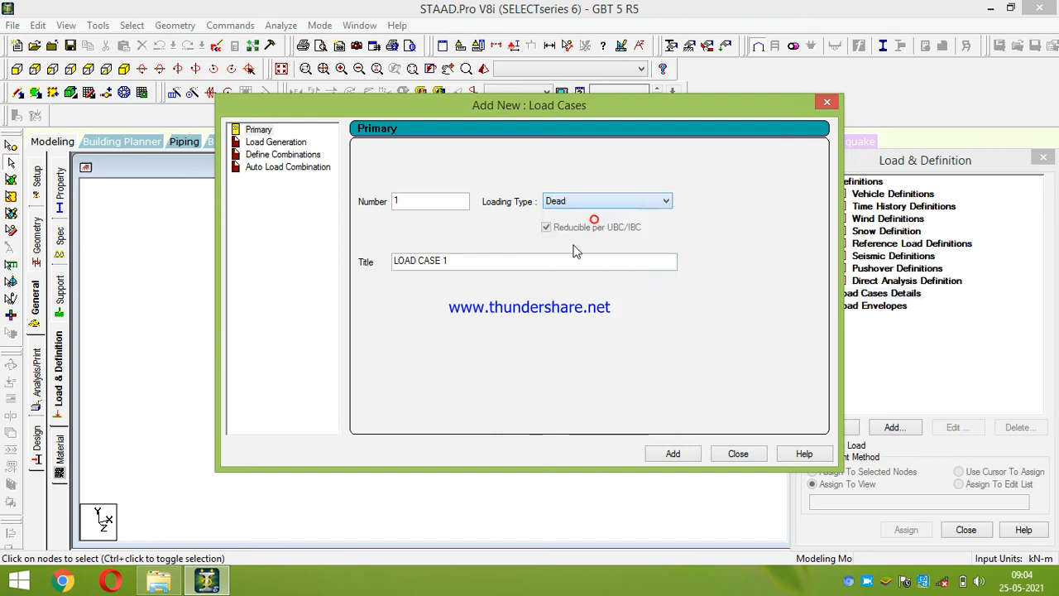
drag(486, 260, 314, 284)
text(LL)
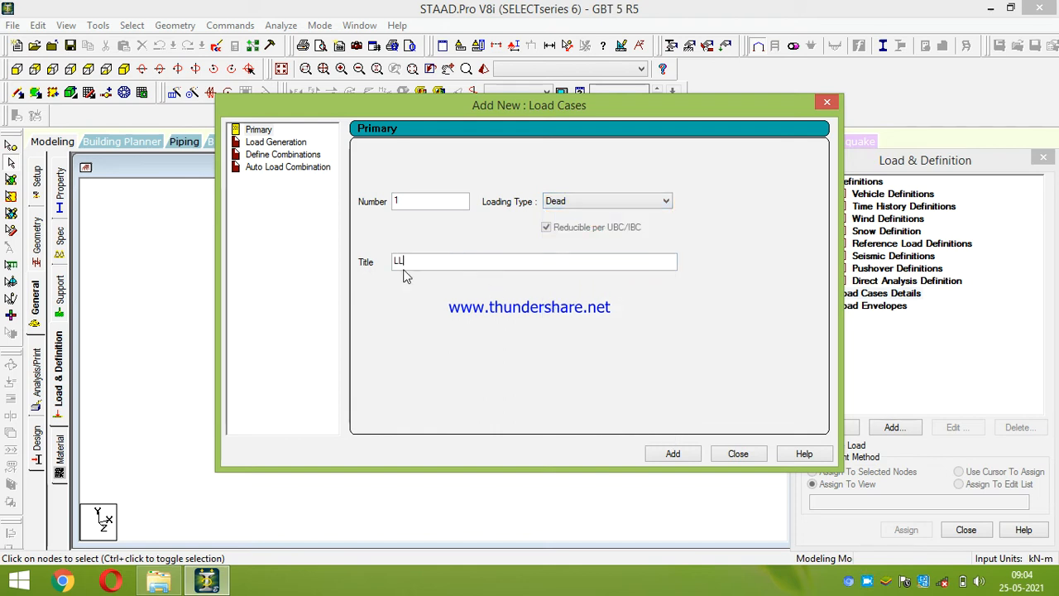
click(673, 455)
Add primary load case 2 with loading type Dead and the title DL
click(590, 203)
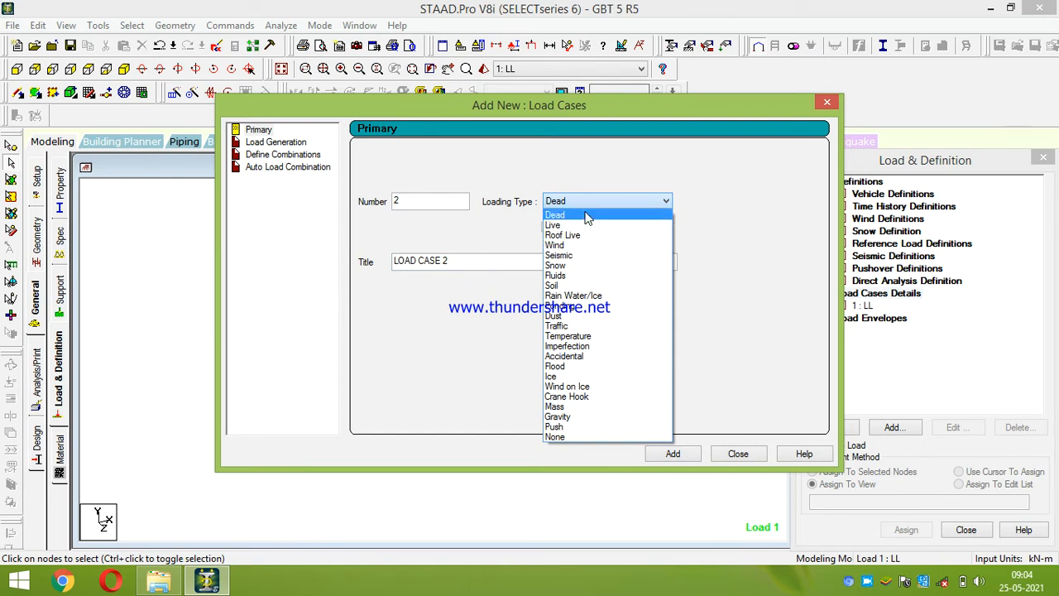
click(574, 217)
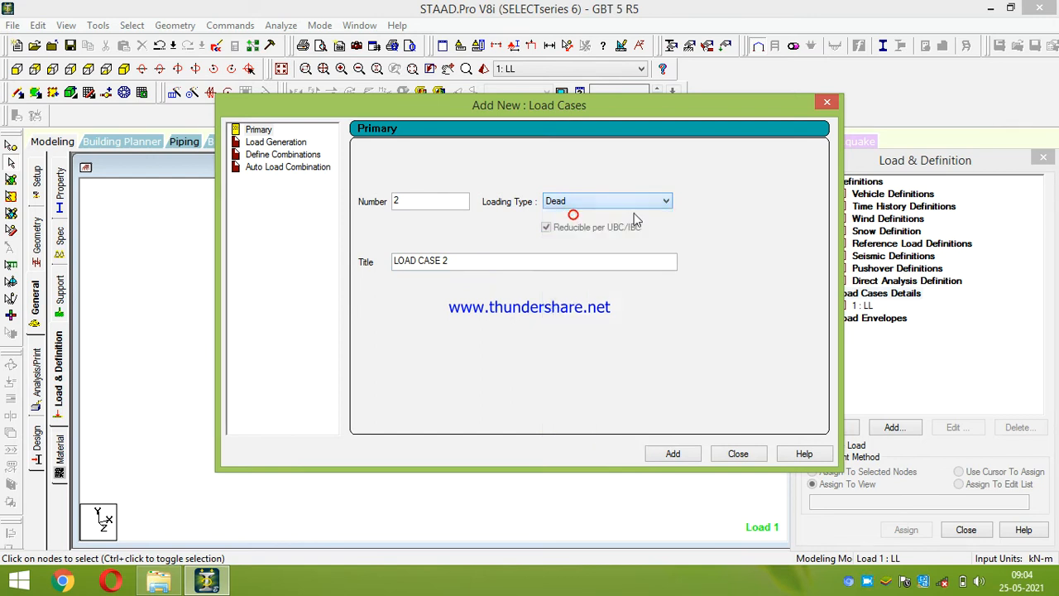
drag(477, 262, 286, 273)
text(DL)
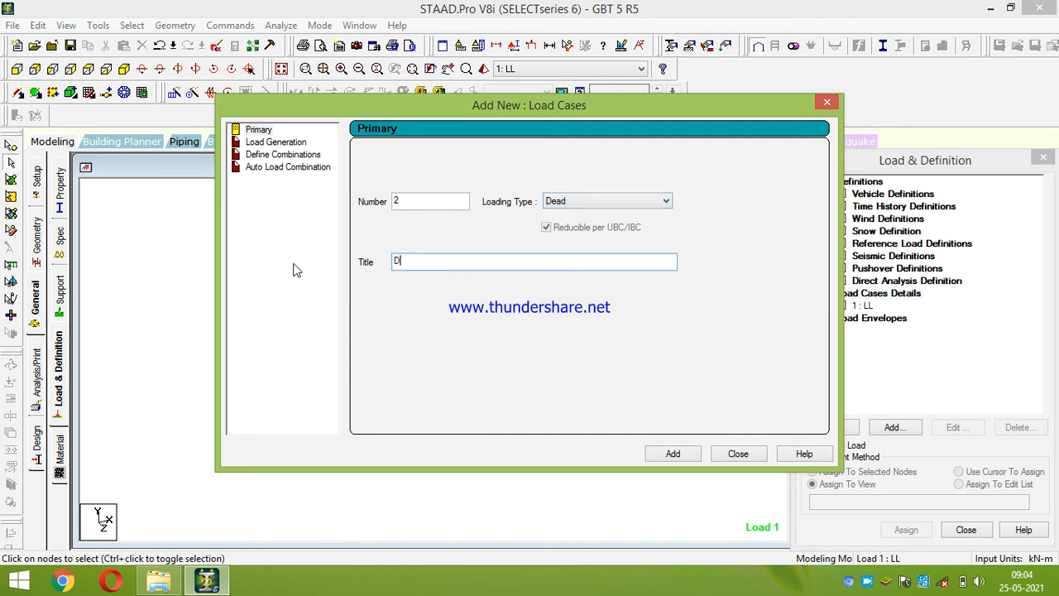
click(669, 452)
Add primary load case 3 with loading type Wind and the title WL
click(607, 201)
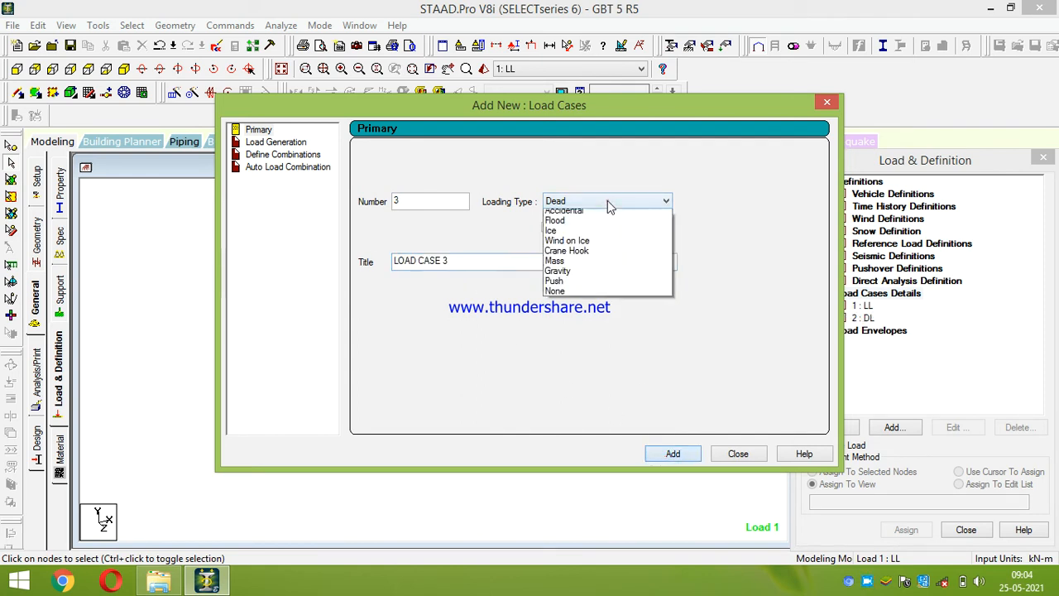
click(578, 246)
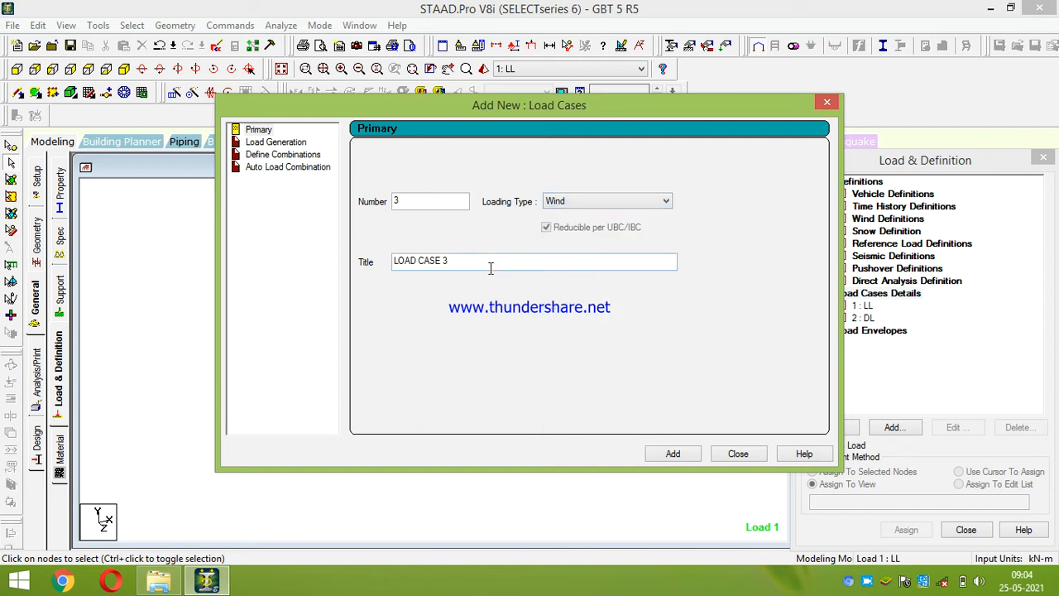
click(499, 259)
key(ctrl+a)
text(WL)
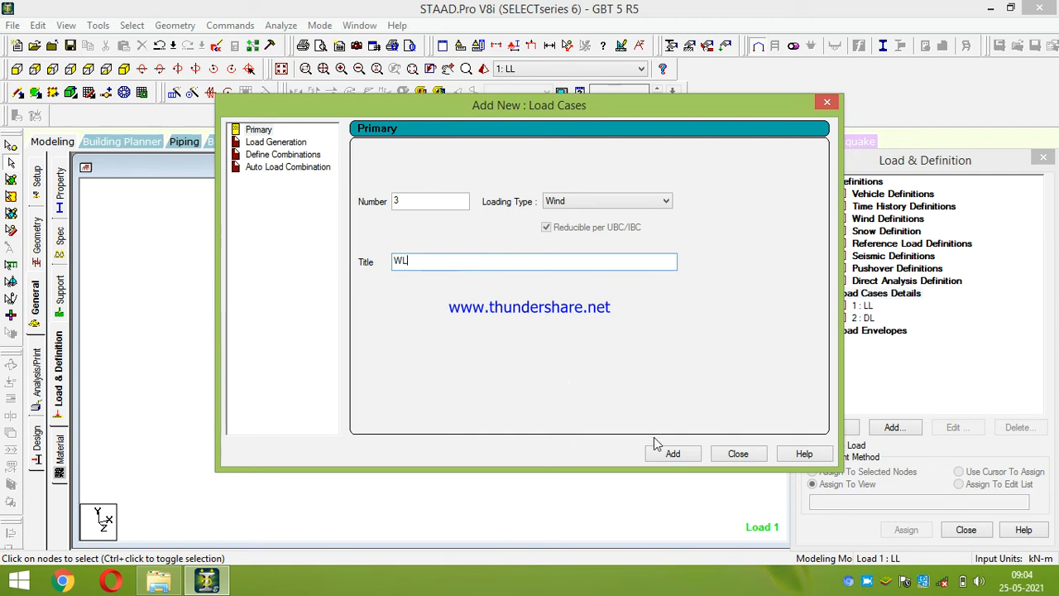
click(671, 455)
click(739, 455)
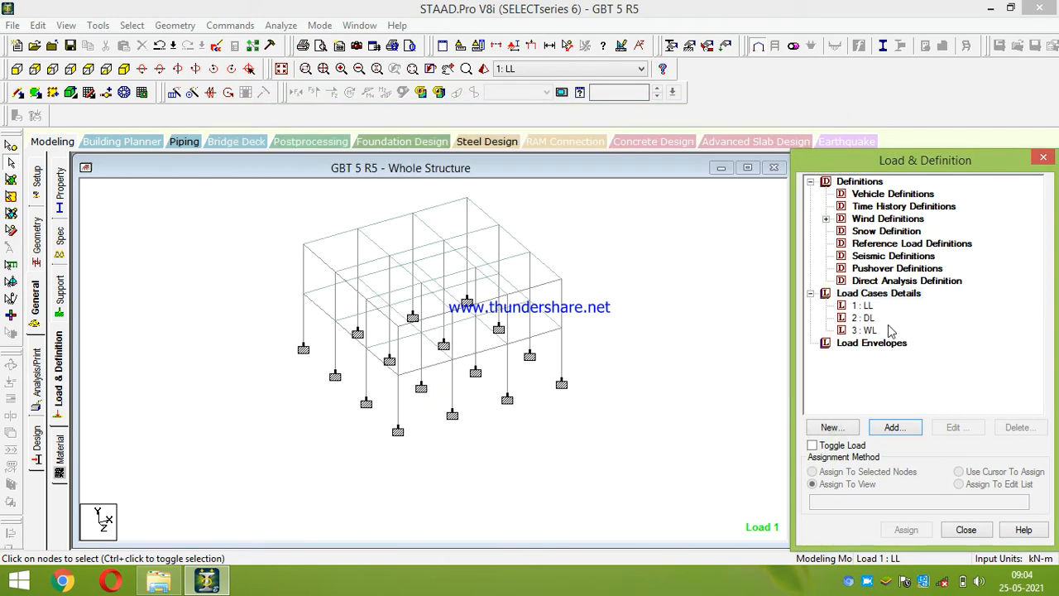
Add a floor load of -2 kN/m2 in global Y over the Y range 0 to 6 m to load case LL
click(864, 305)
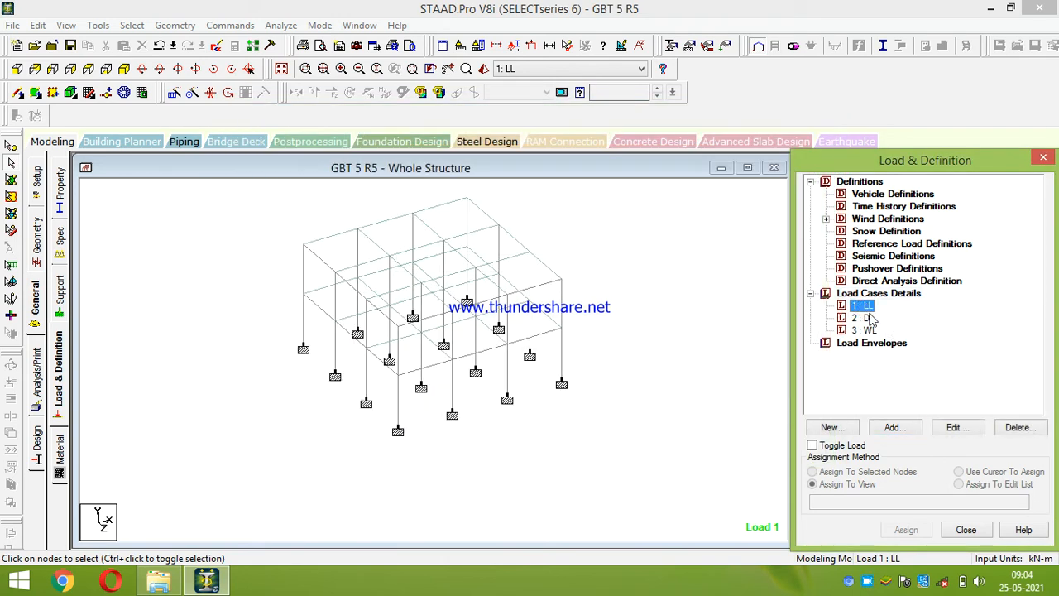
click(896, 426)
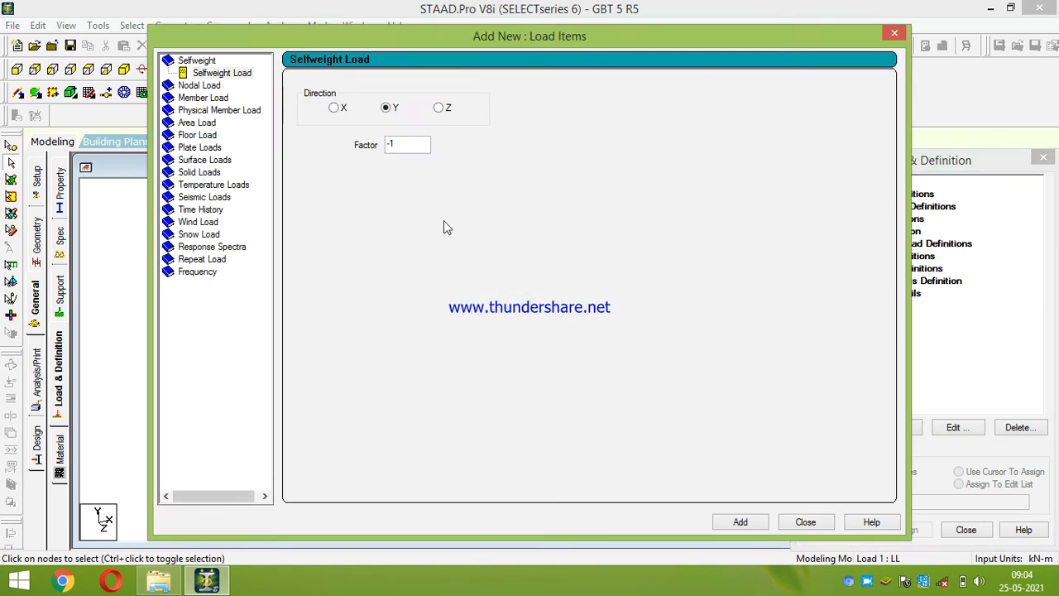
click(199, 135)
click(369, 161)
drag(334, 162, 328, 162)
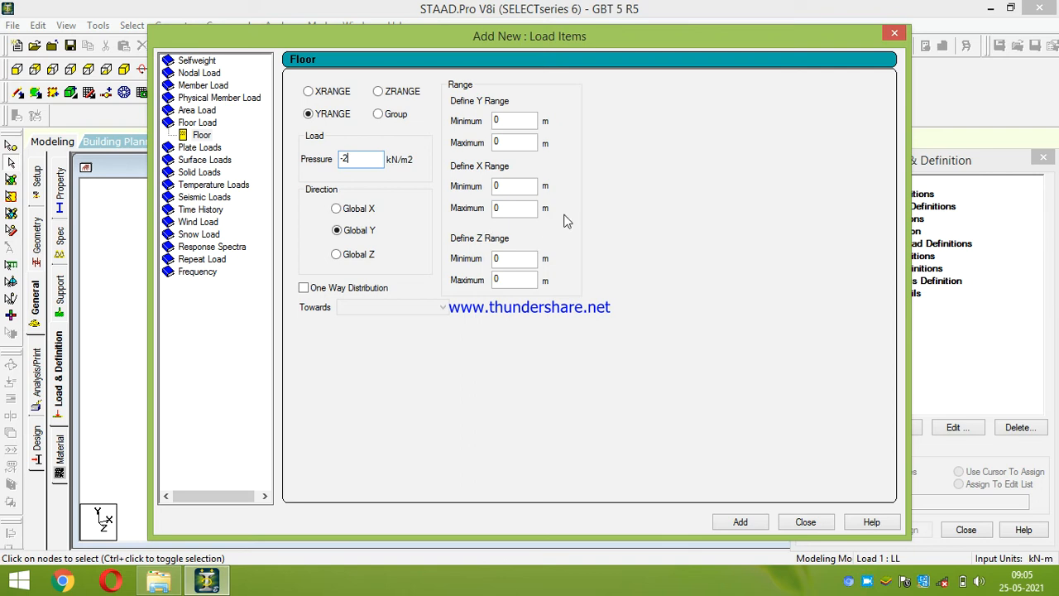
click(512, 145)
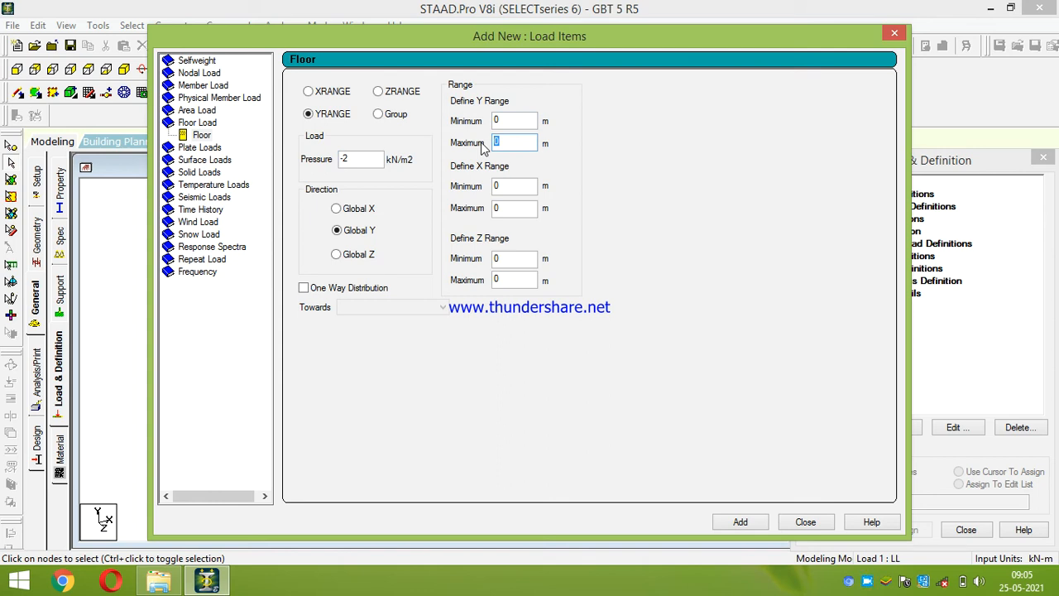
text(6)
click(739, 523)
click(806, 523)
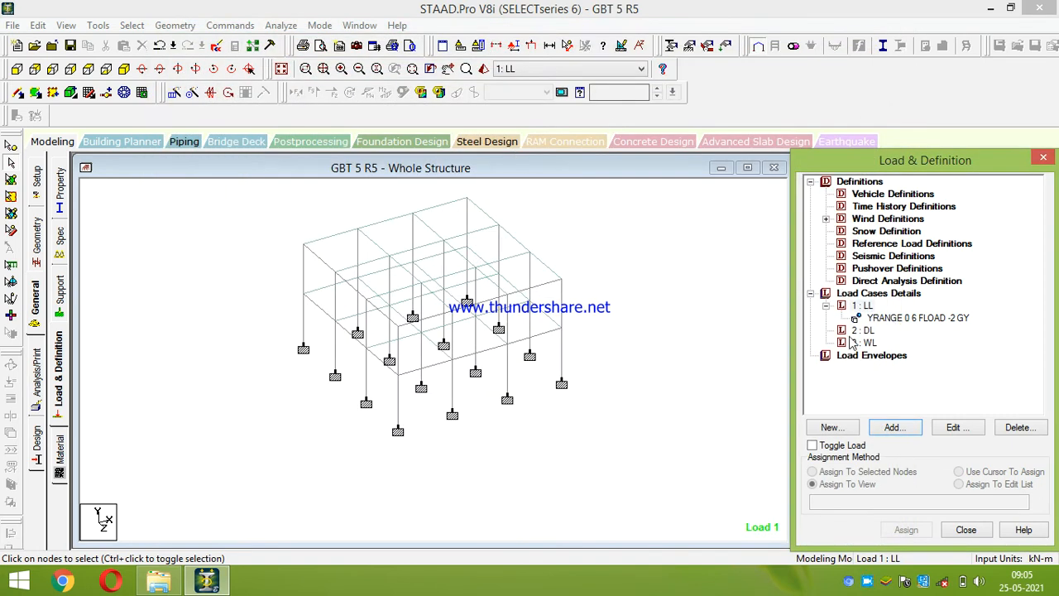
Add a selfweight load in Y with factor -1 and a uniform member force of -5 kN/m in GY to load case DL
click(863, 333)
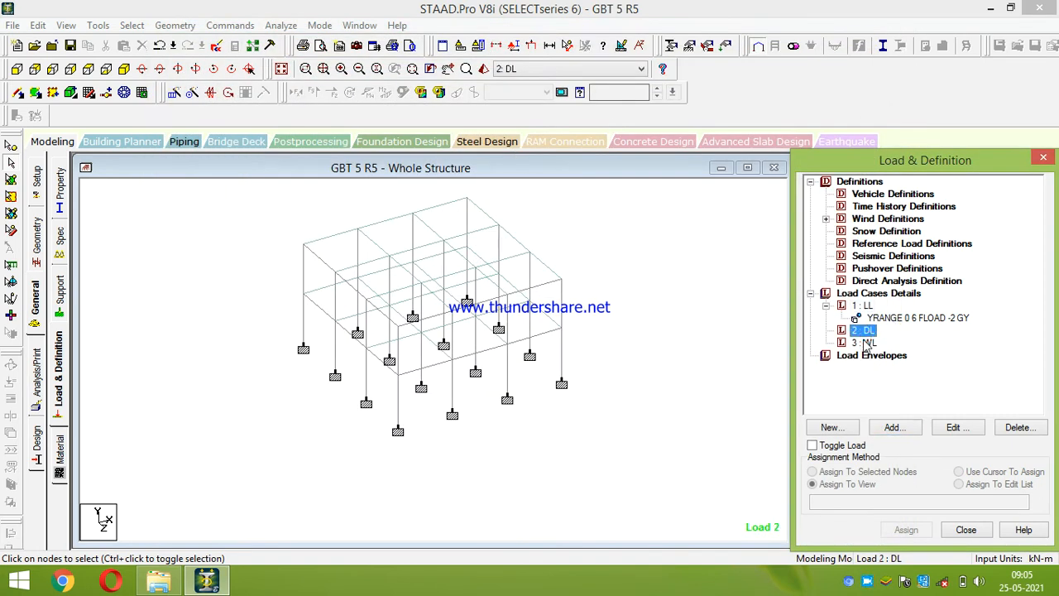
click(901, 428)
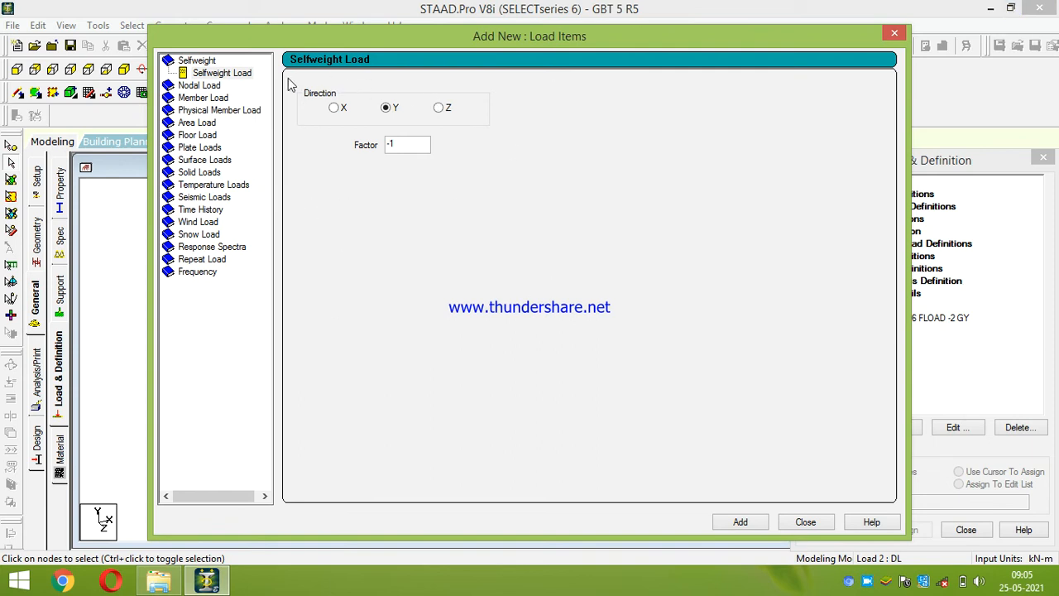
click(742, 531)
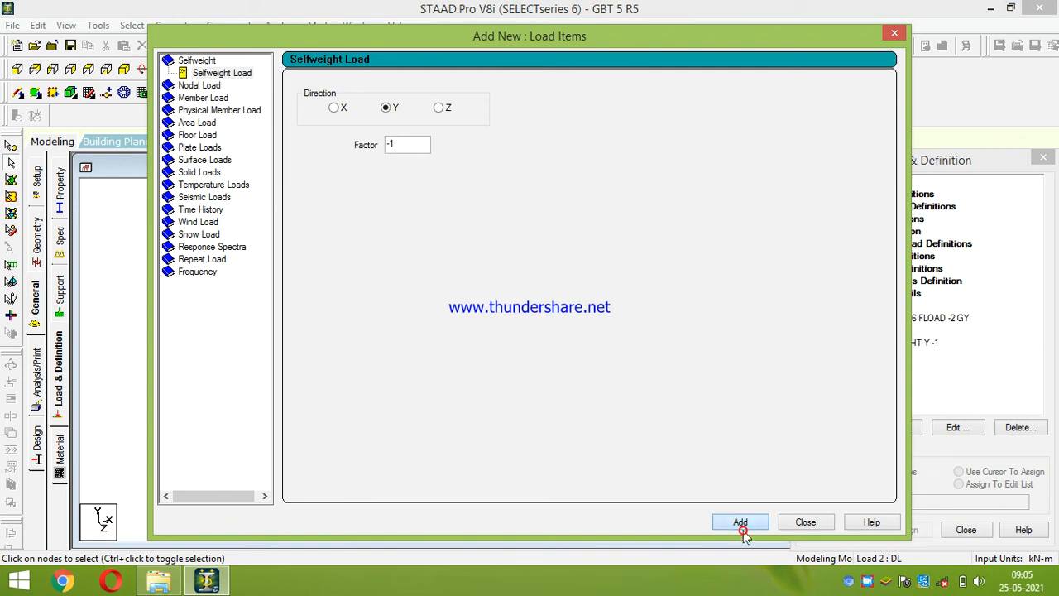
click(204, 98)
double_click(447, 126)
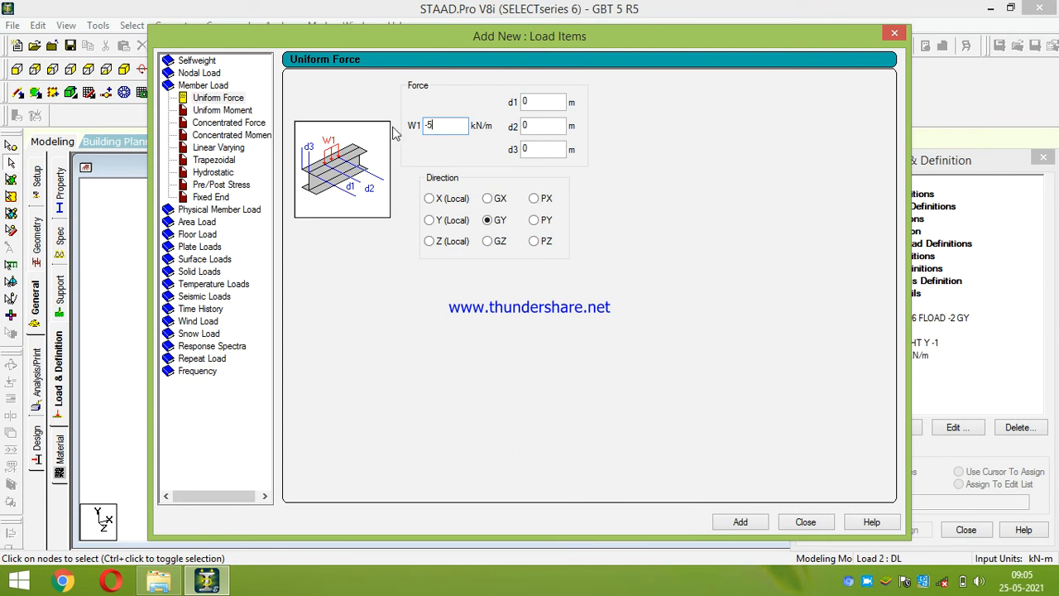
Add a floor load of -3 kN/m2 in global Y with Y range 0 to 0 to load case DL
click(199, 234)
double_click(354, 162)
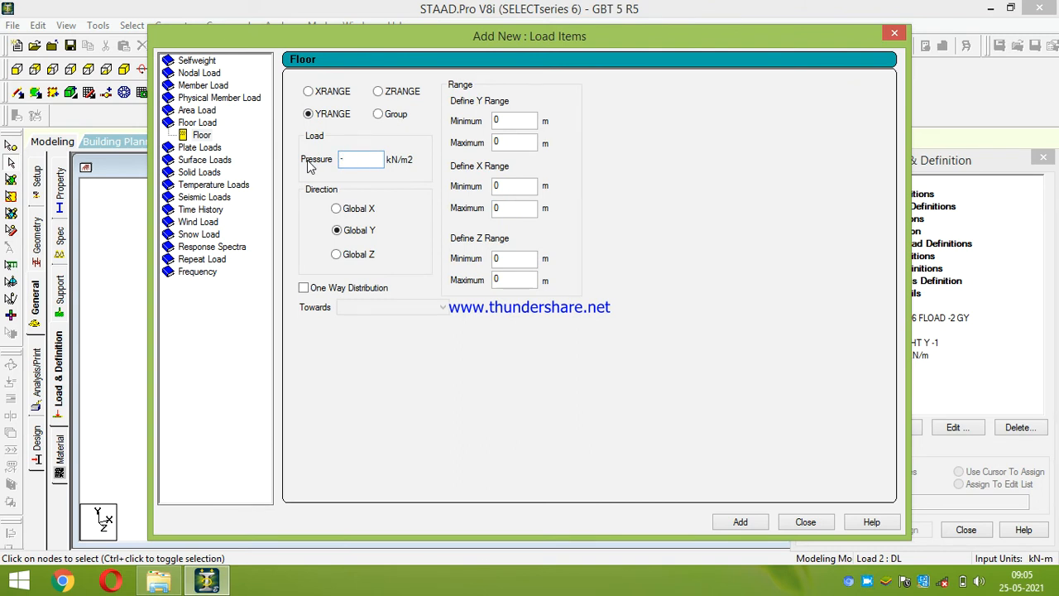
text(-3)
key(Return)
click(804, 521)
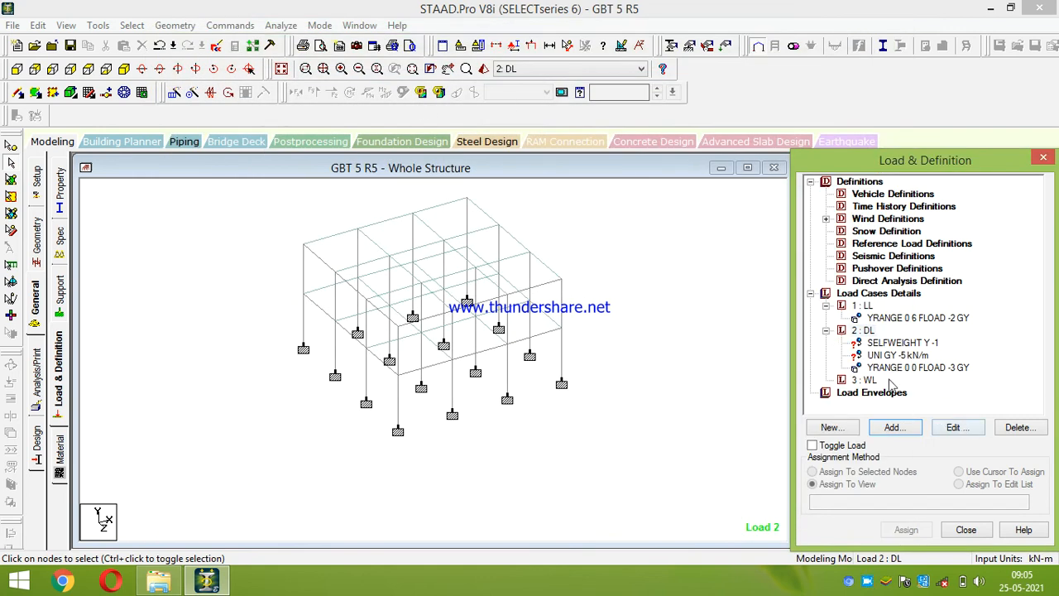
Select load case WL and save the modified structure through the auto-save request
click(861, 380)
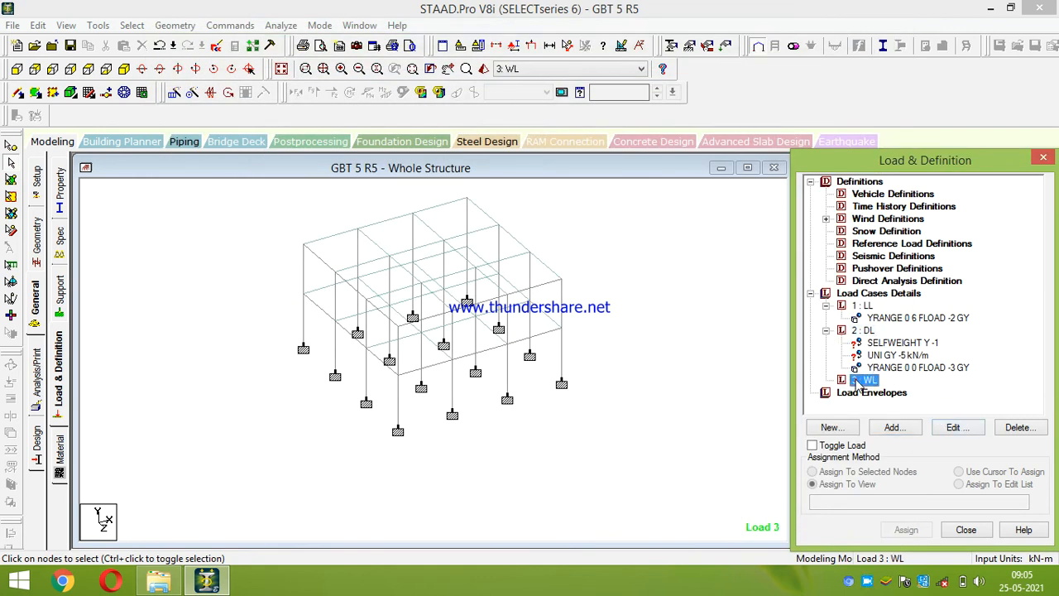
click(894, 429)
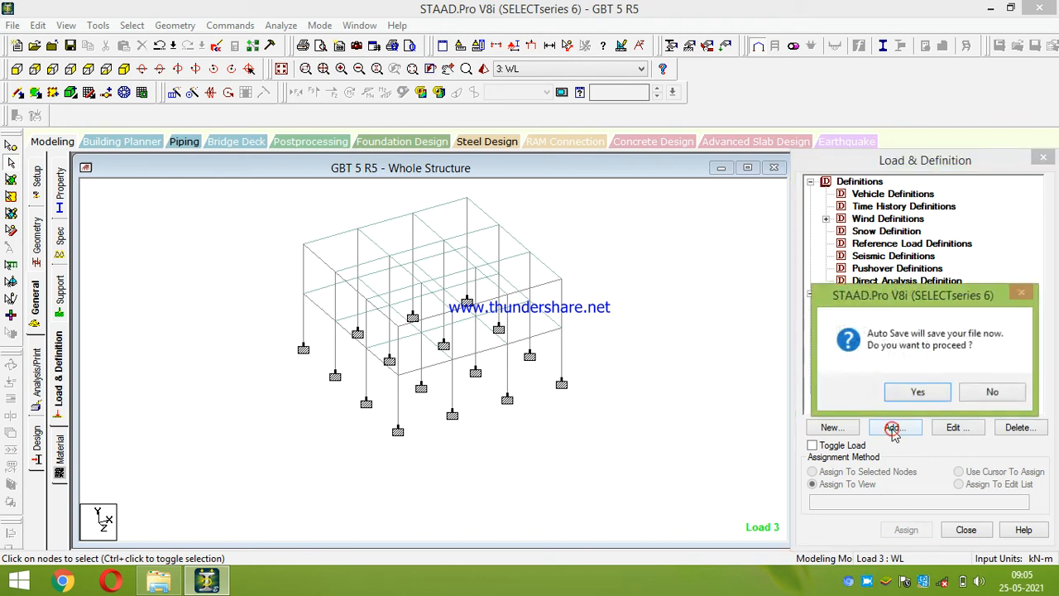
click(916, 399)
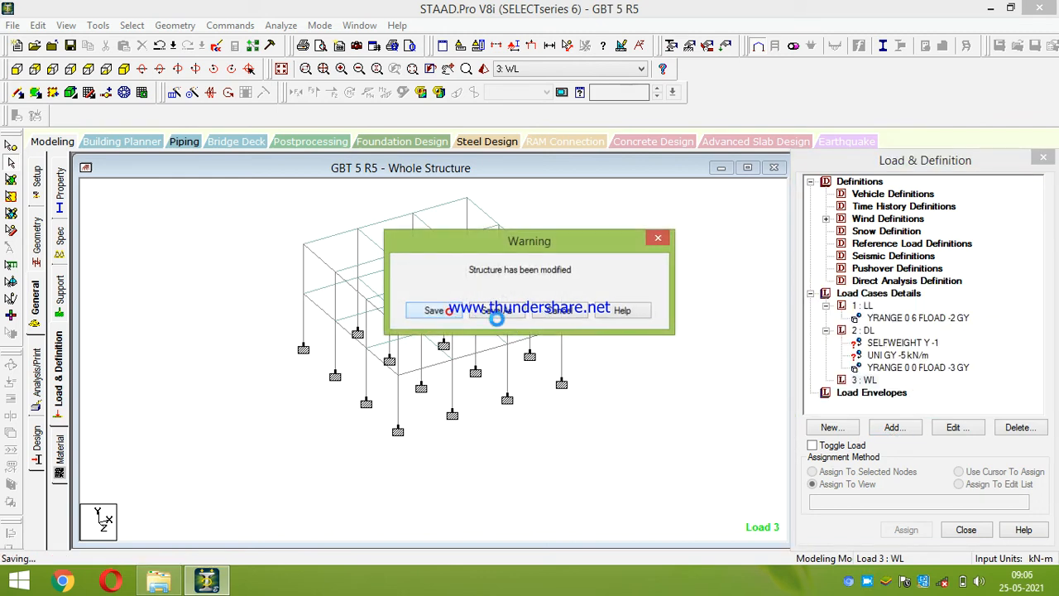
click(453, 312)
Add two type 1 wind loads on the X windward face to load case WL, with factors 1 and -1
click(902, 431)
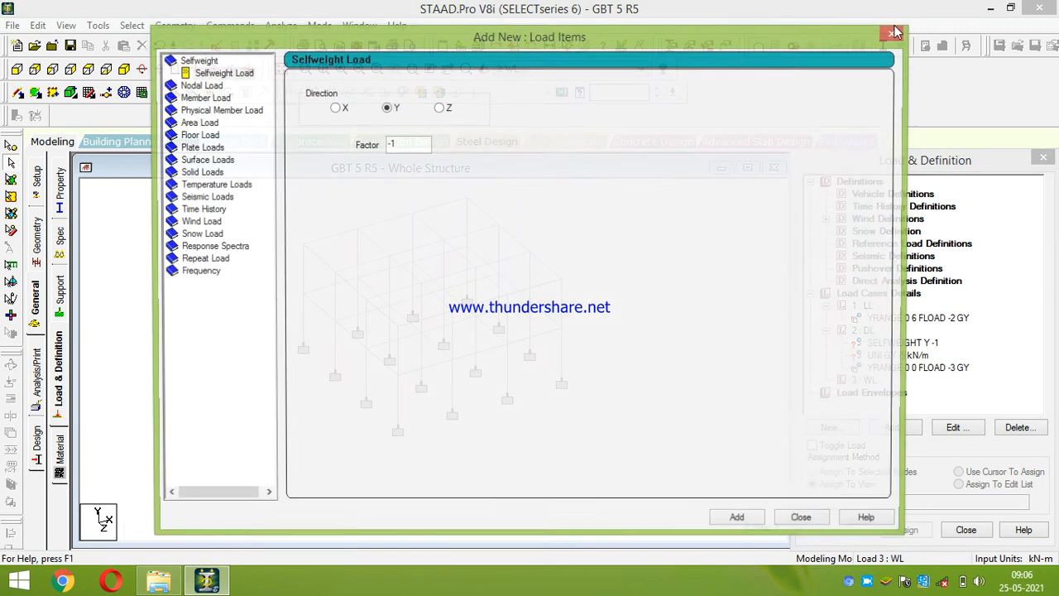
click(198, 223)
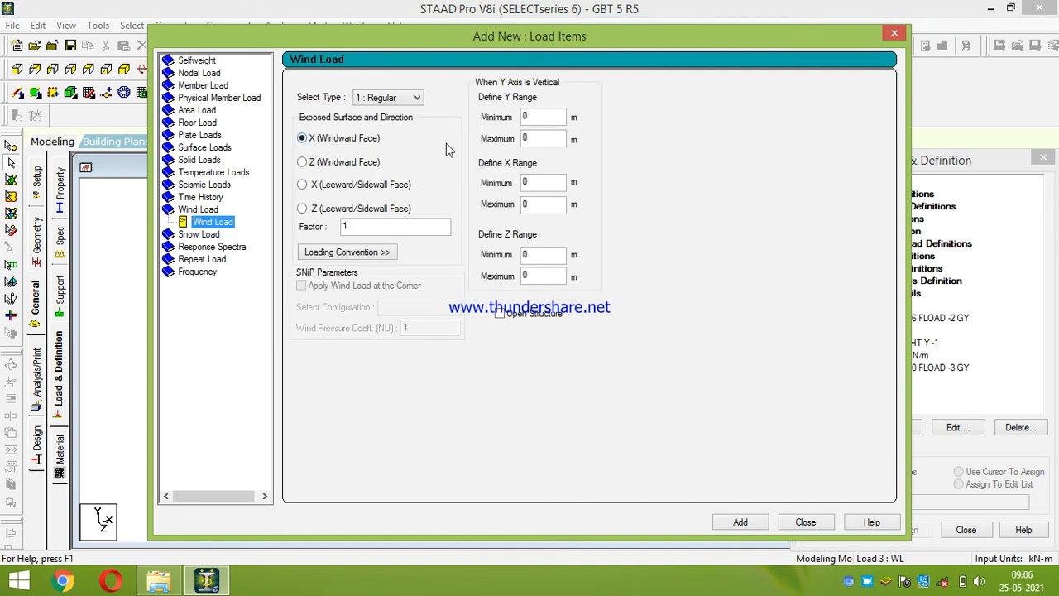
click(734, 524)
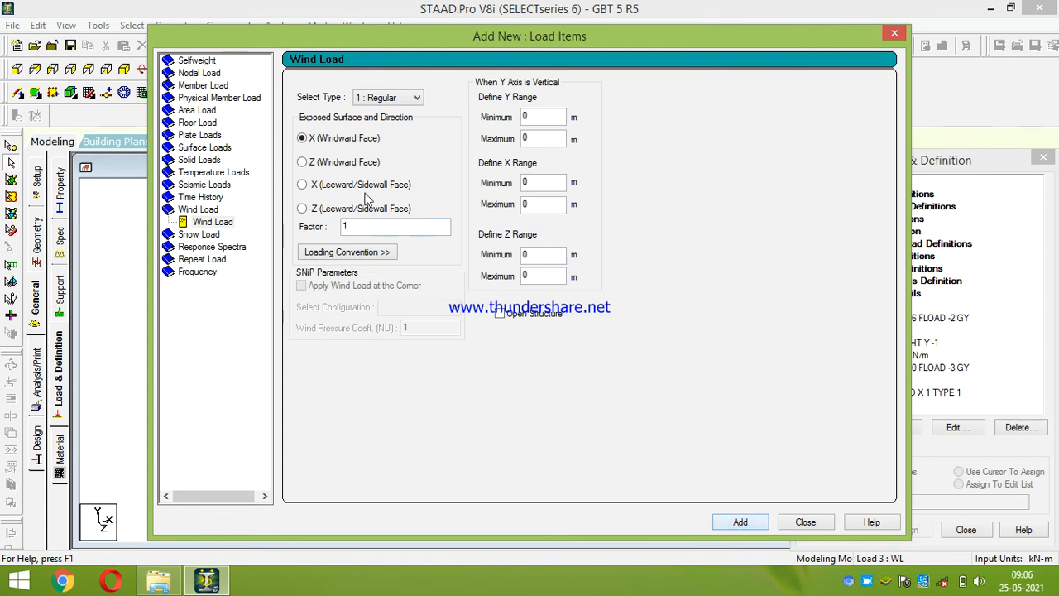
double_click(344, 227)
text(-)
click(740, 521)
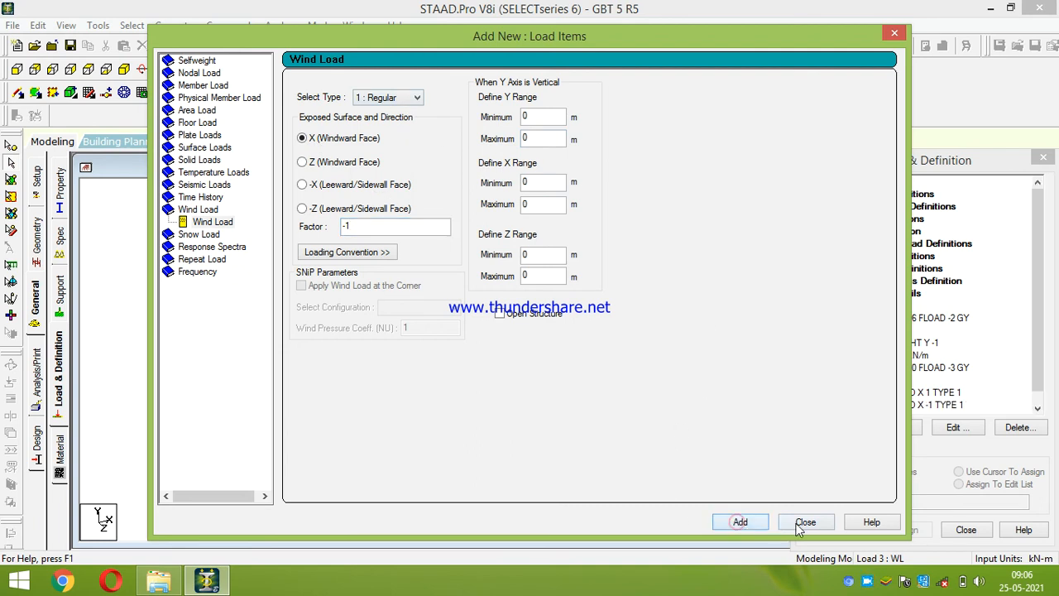
click(806, 521)
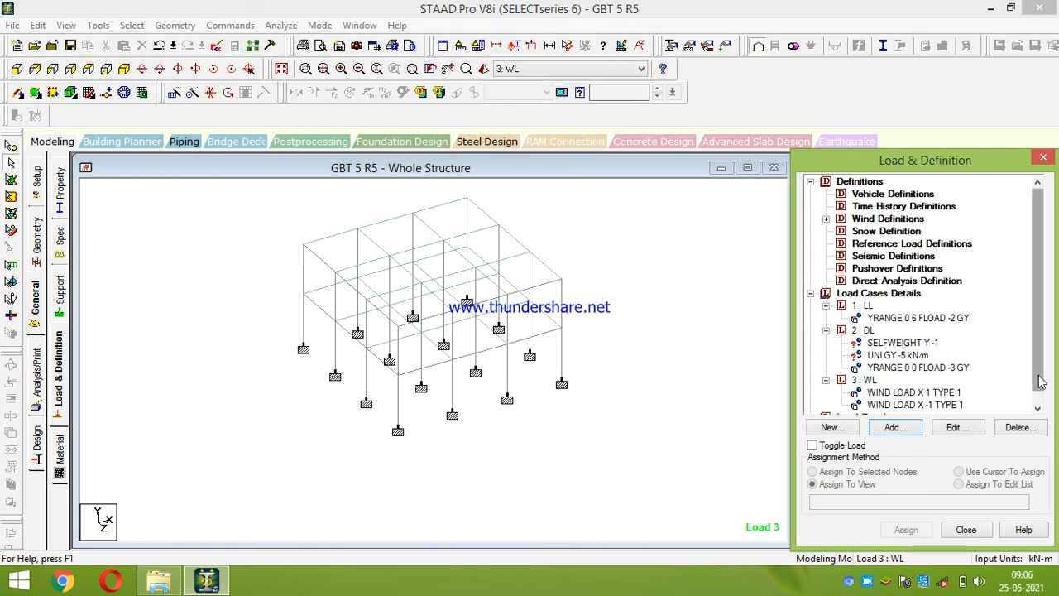
click(1038, 408)
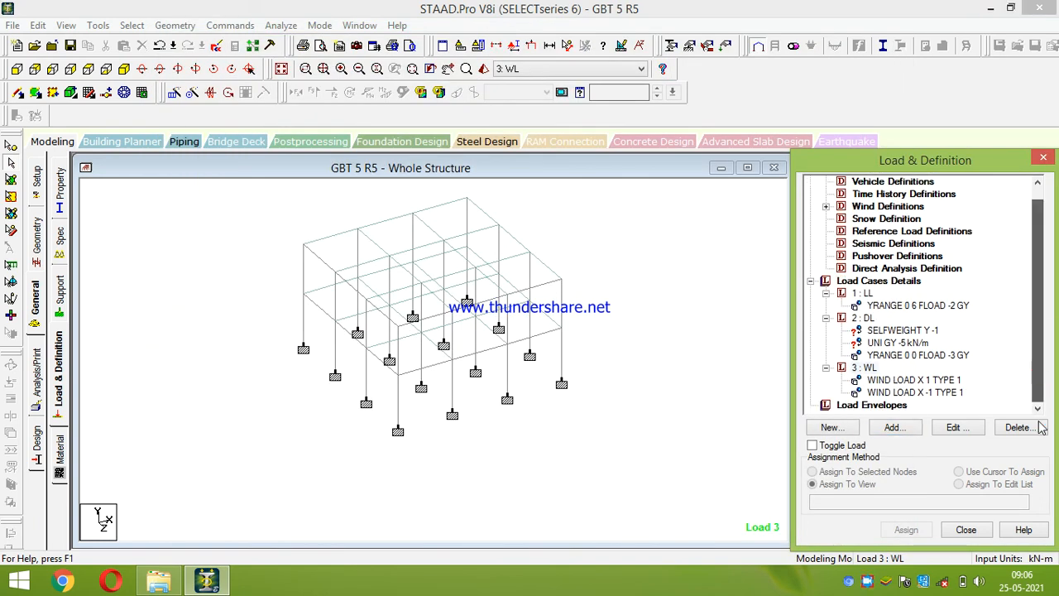
click(867, 369)
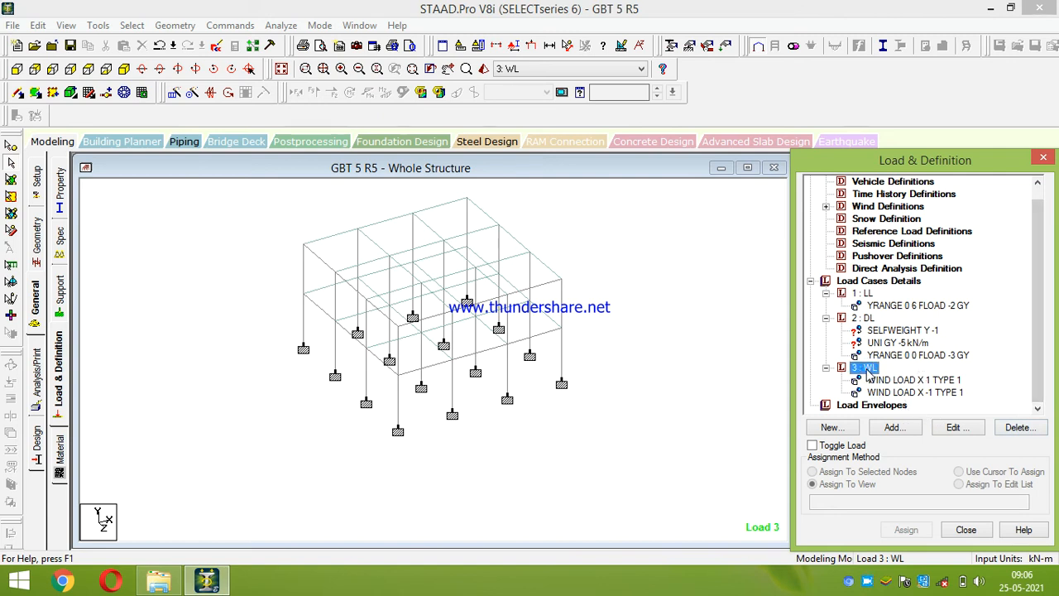
click(894, 427)
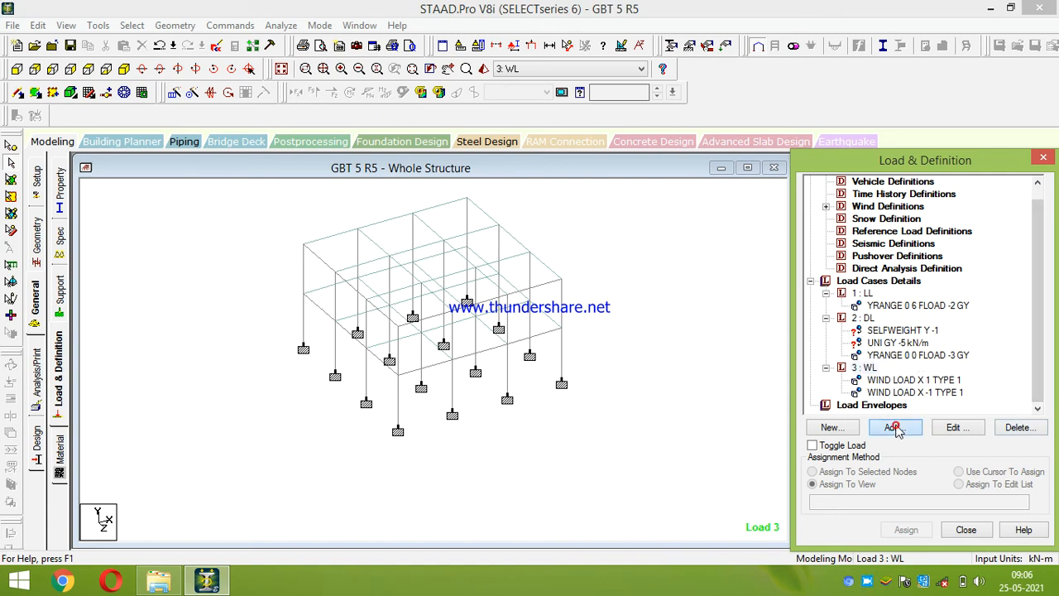
click(895, 35)
Rename load case 3 from WL to WLX
click(866, 368)
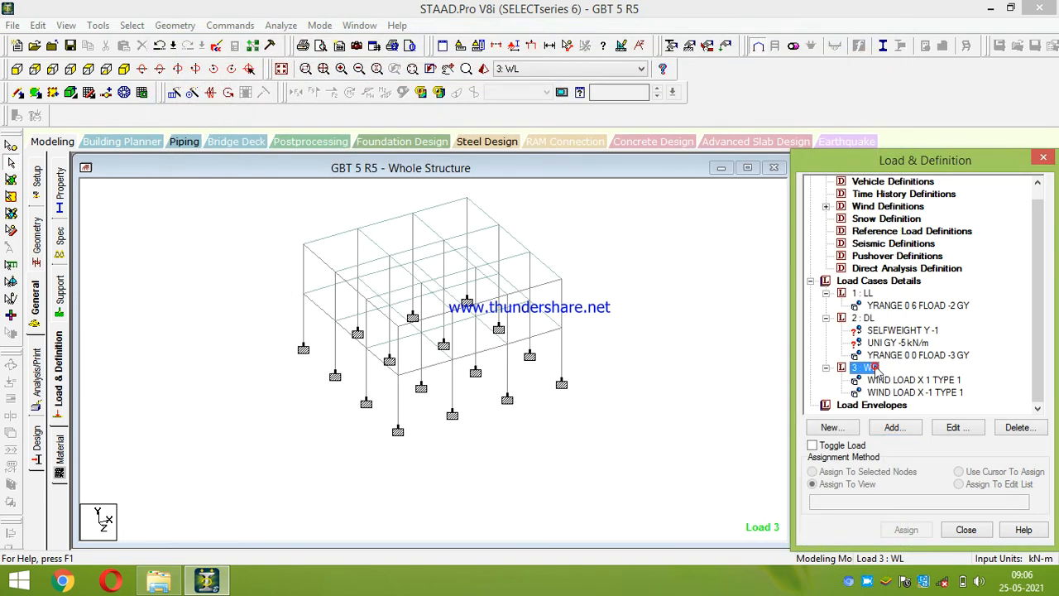
click(953, 427)
click(424, 322)
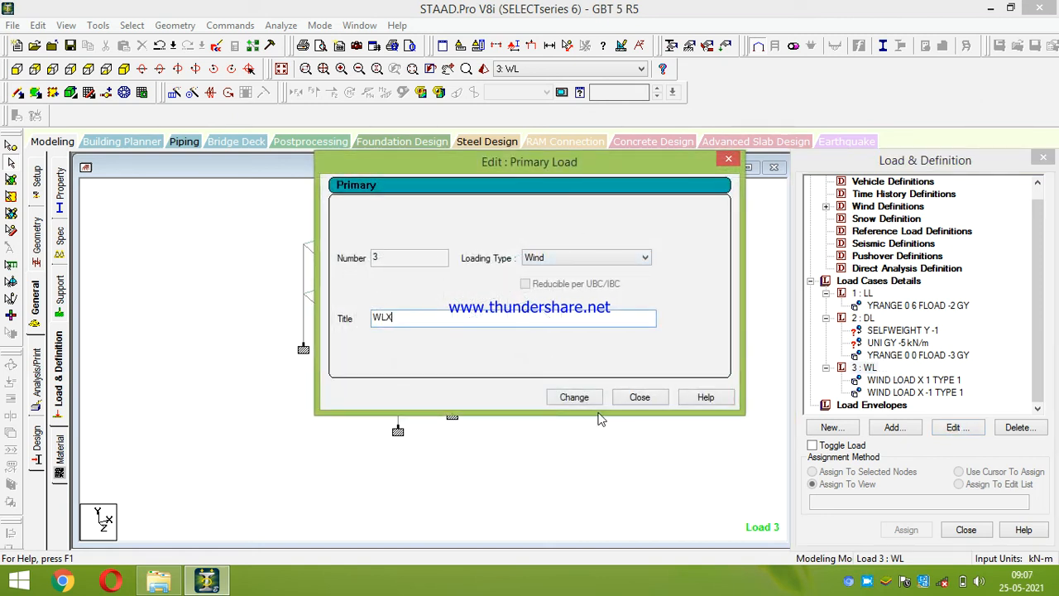
click(573, 397)
click(636, 397)
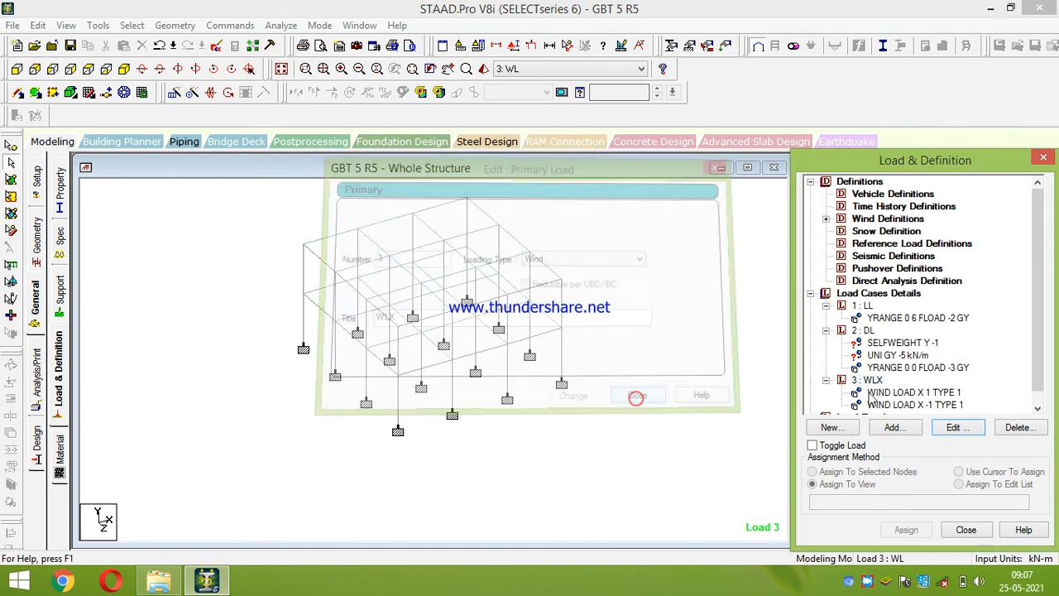
Display the X -1 and X 1 wind loads of load case WLX on the structure
click(1037, 407)
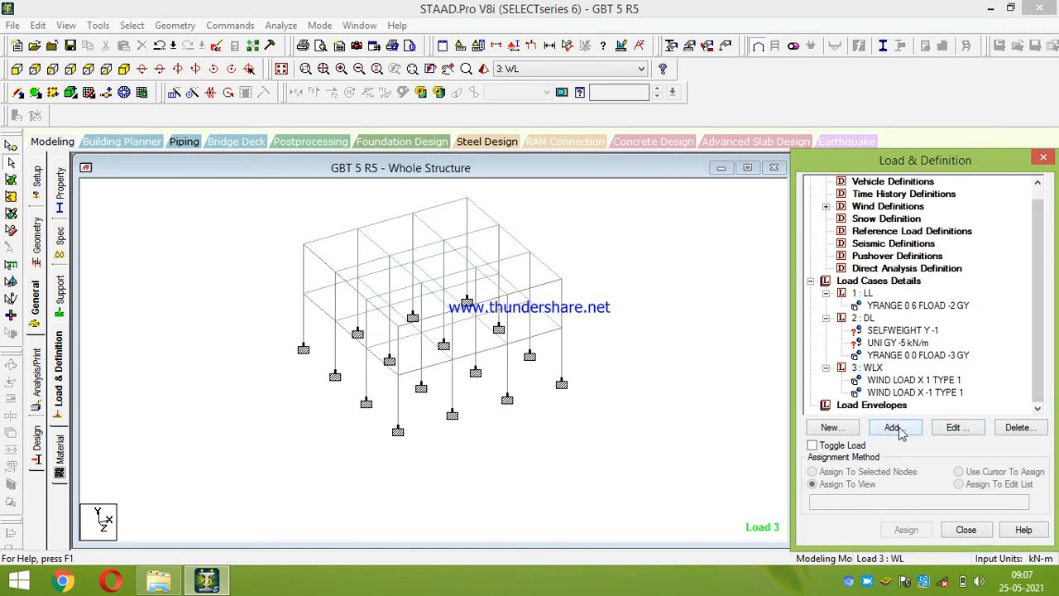
click(879, 393)
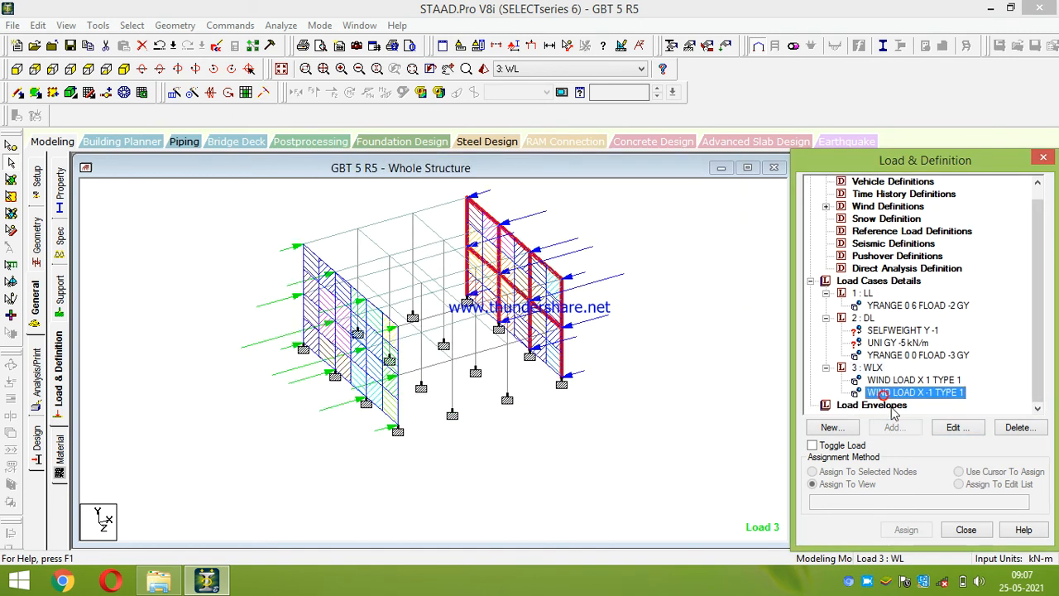
click(877, 381)
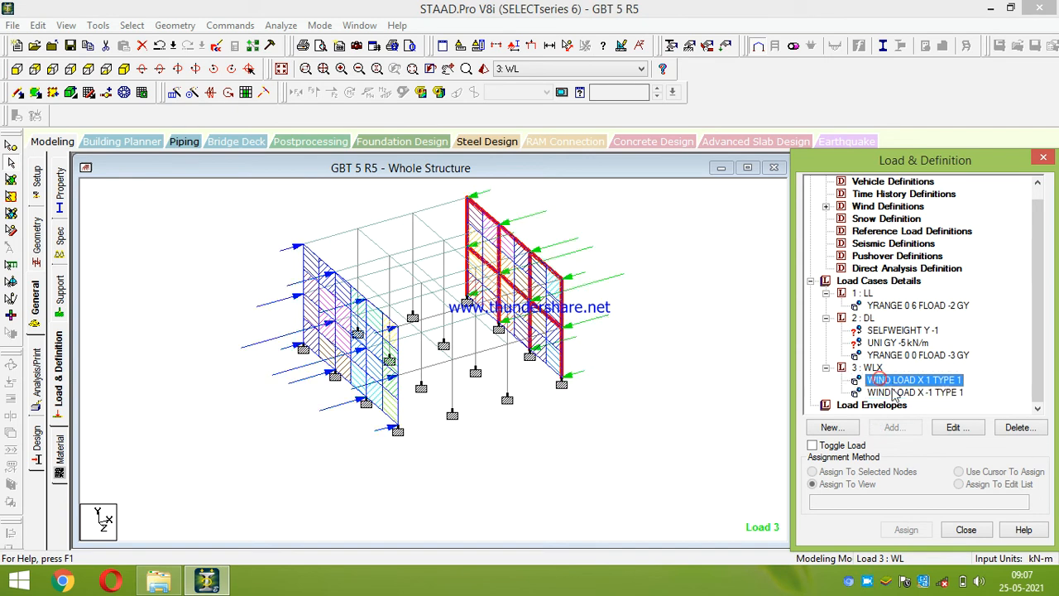
Add load case 4 with loading type Wind and the title WLZ
click(825, 293)
click(825, 318)
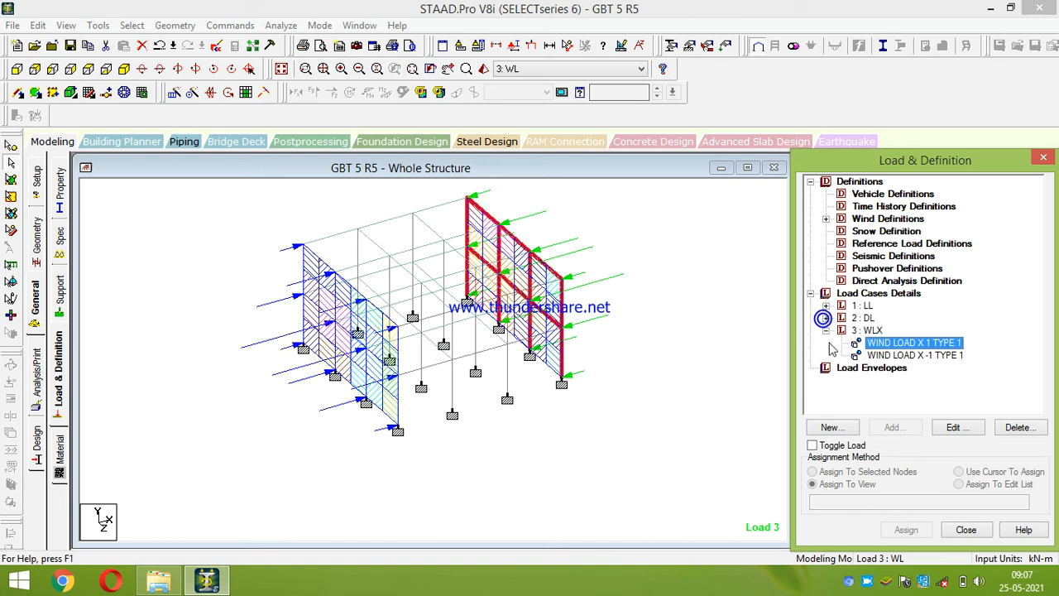
click(826, 330)
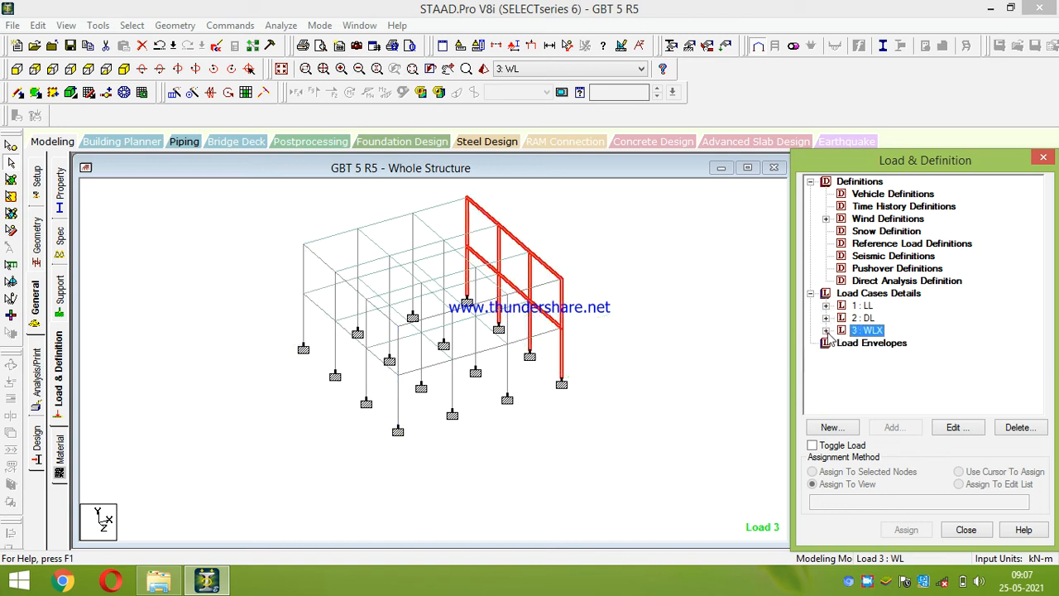
click(860, 294)
click(892, 427)
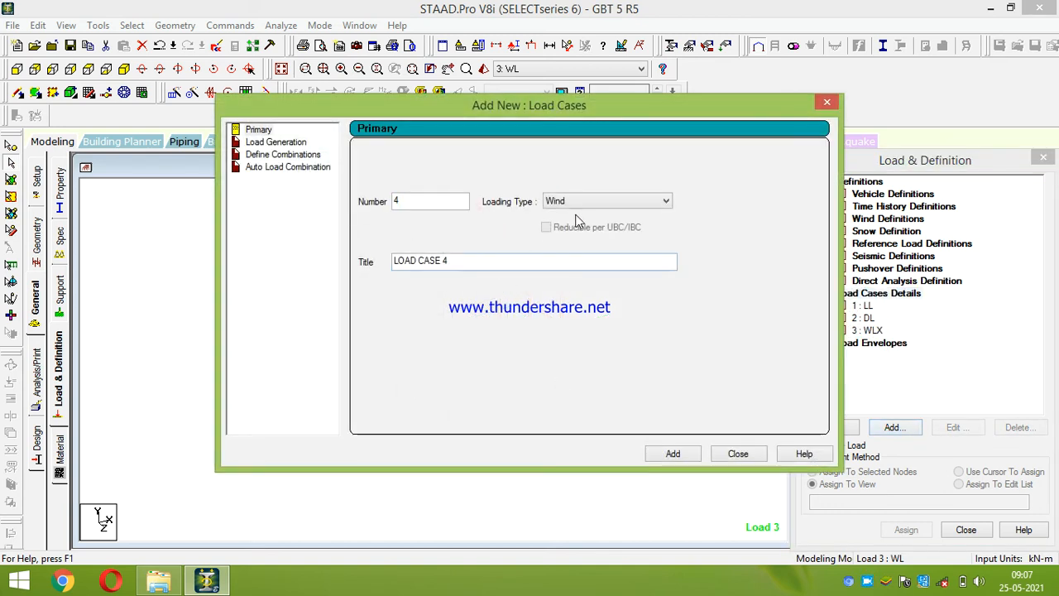
triple_click(516, 264)
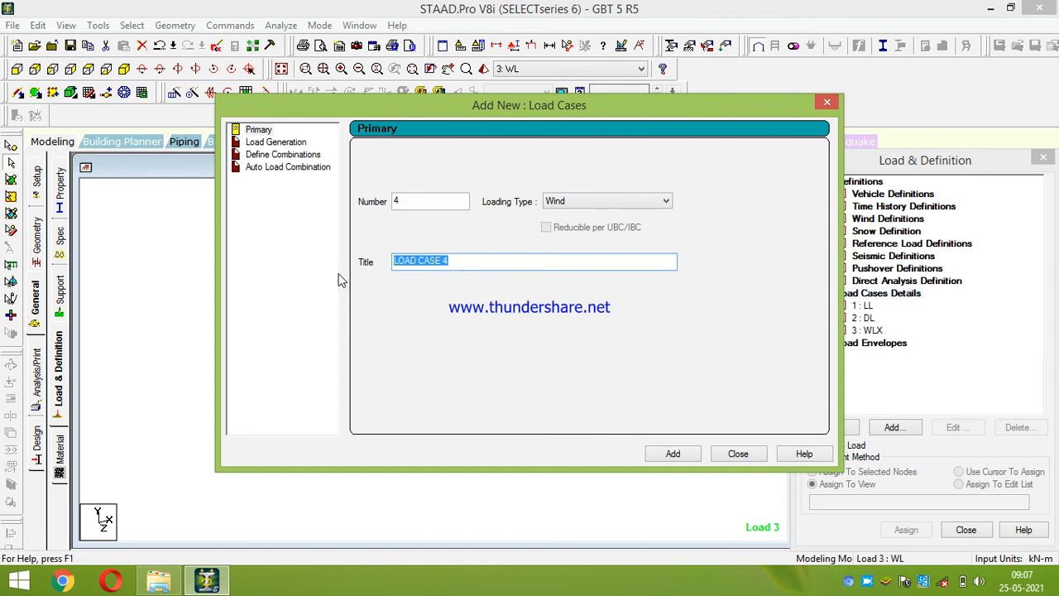
text(WLZ)
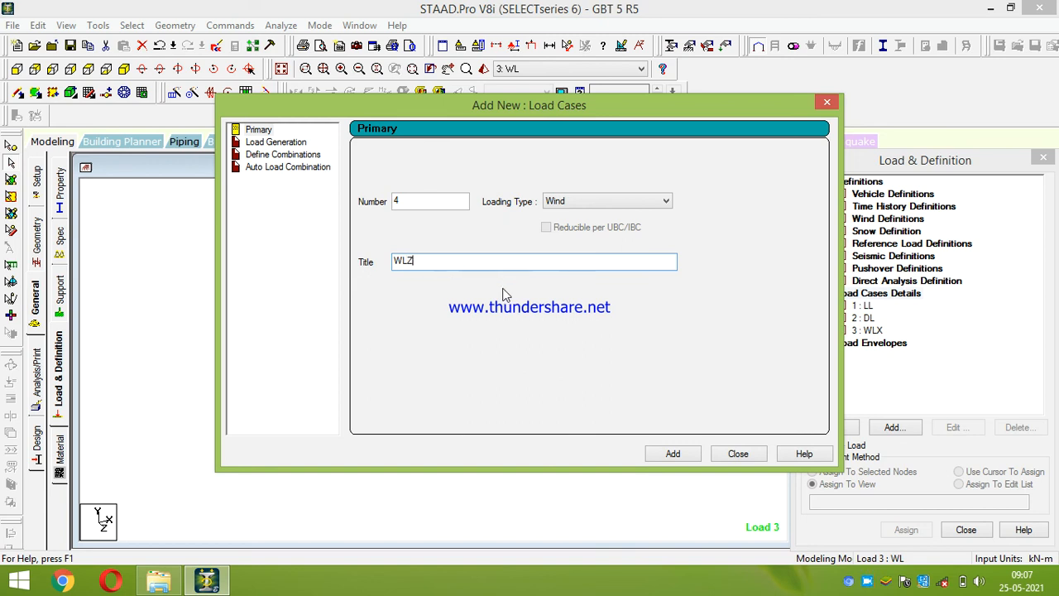
click(672, 455)
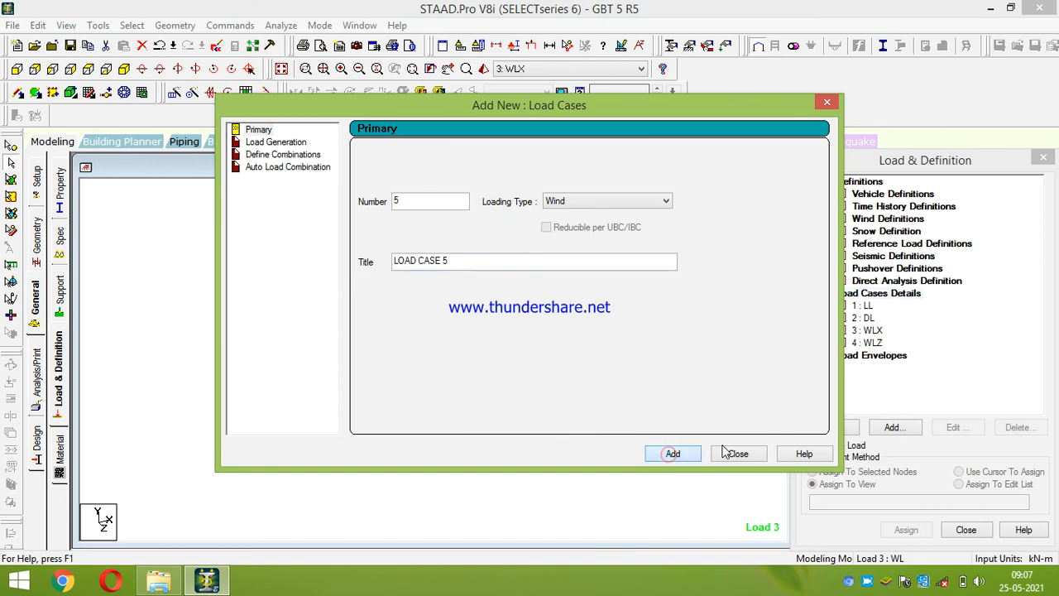
click(735, 454)
Add two type 1 wind loads on the Z windward face to load case WLZ, with factors 1 and -1
click(870, 342)
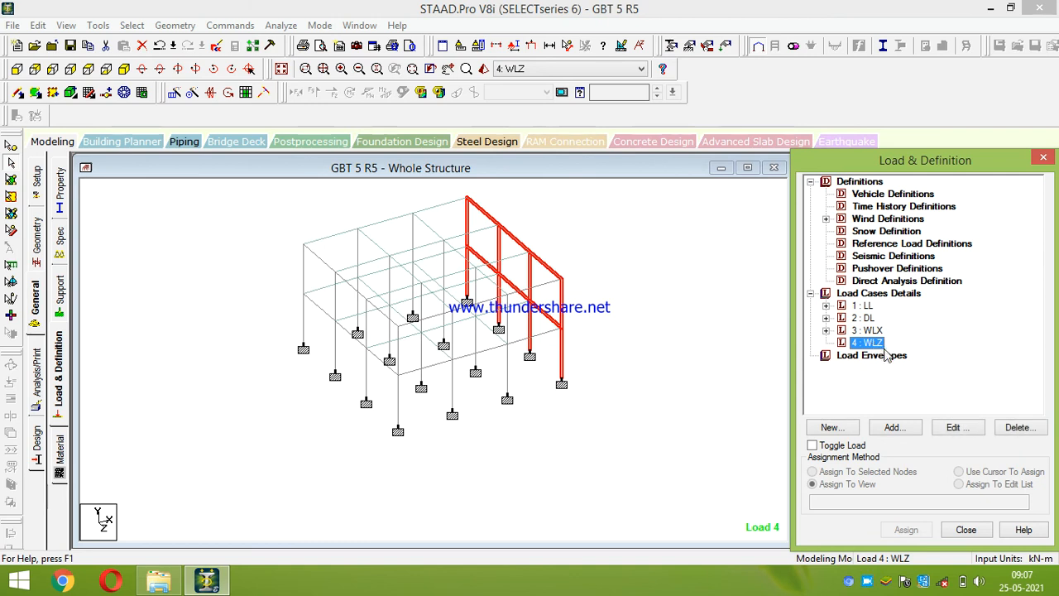
click(893, 427)
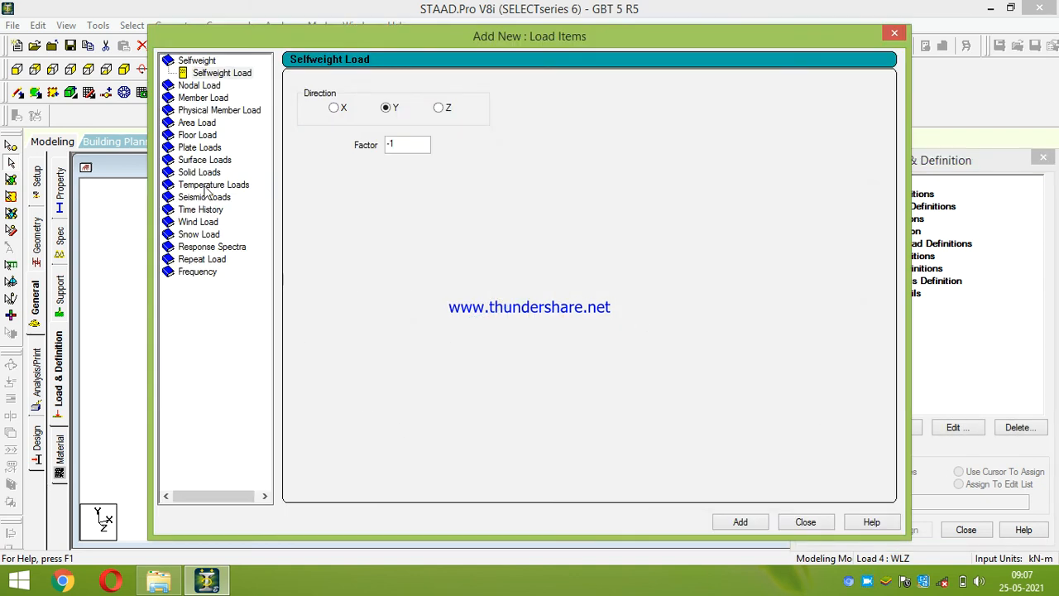
click(203, 224)
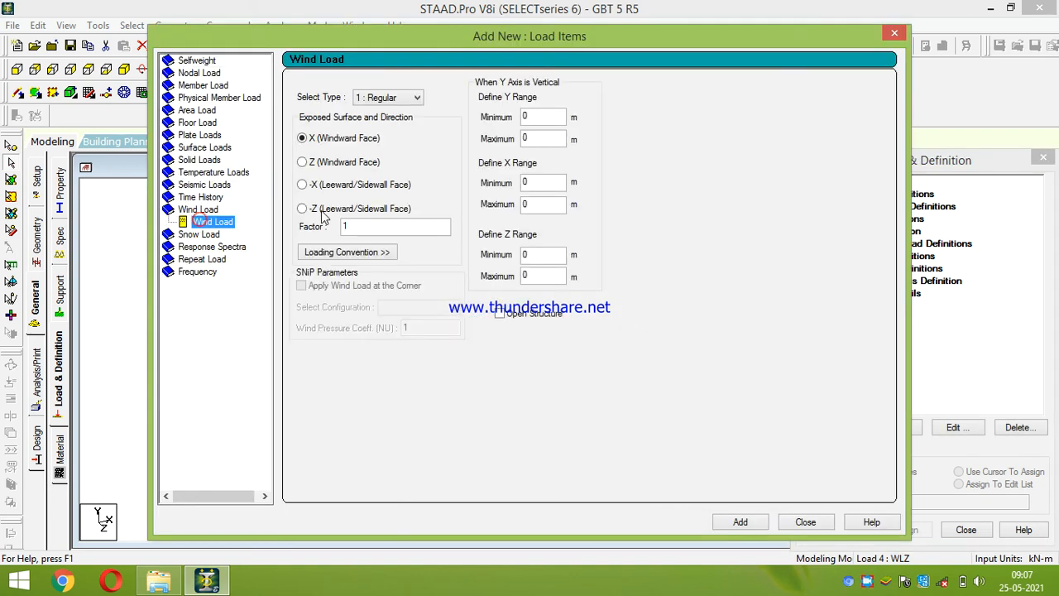
click(312, 161)
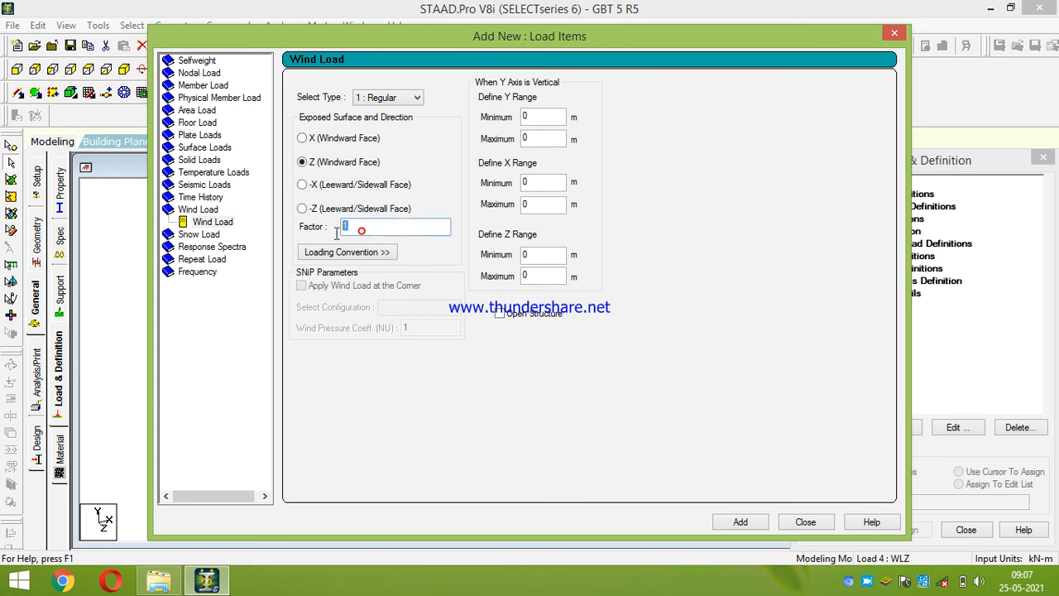
click(742, 522)
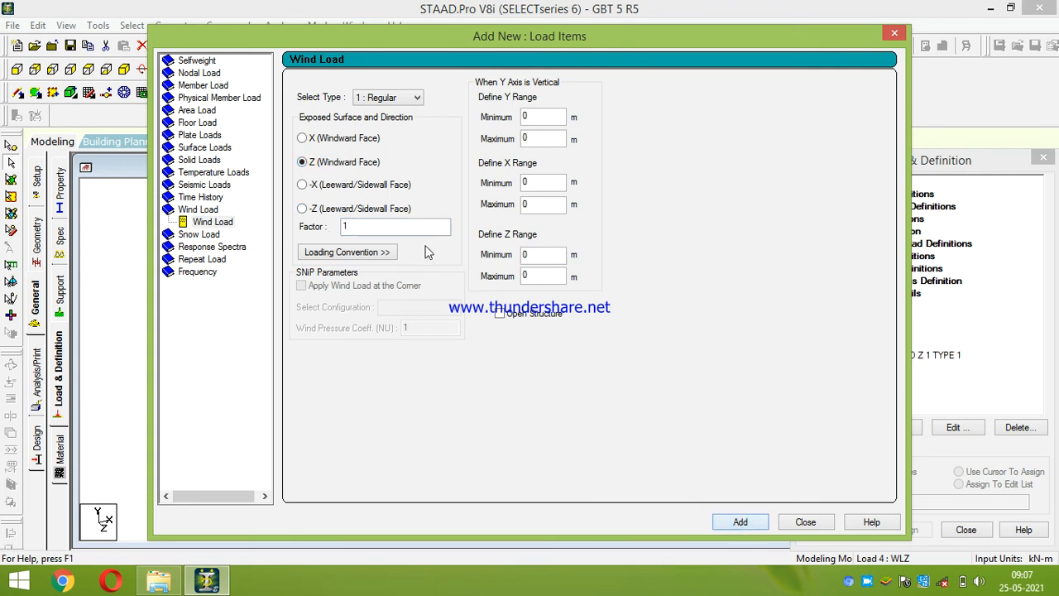
drag(352, 222, 312, 229)
text(-1)
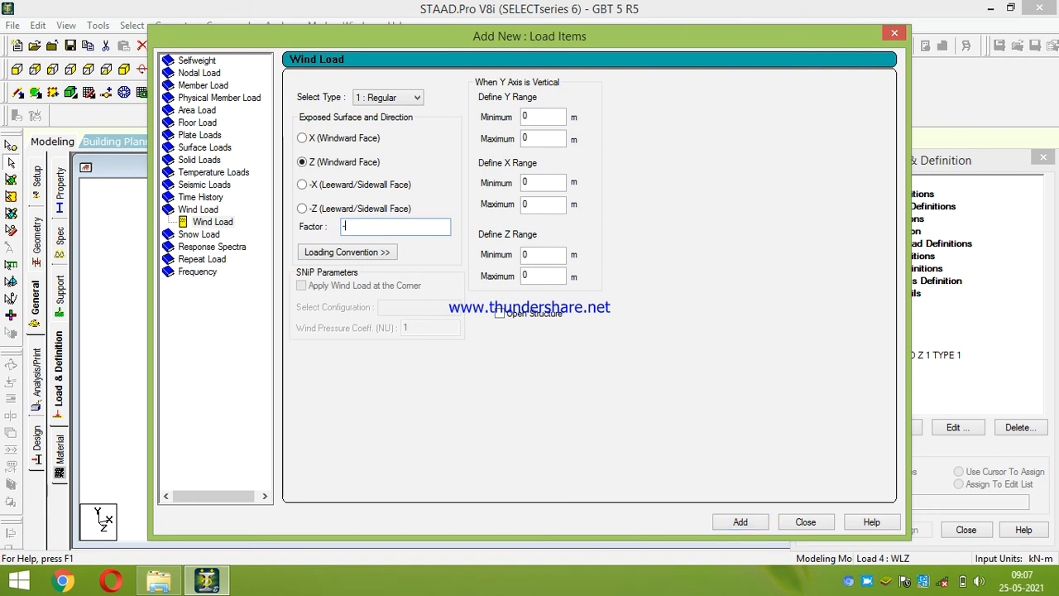
click(739, 522)
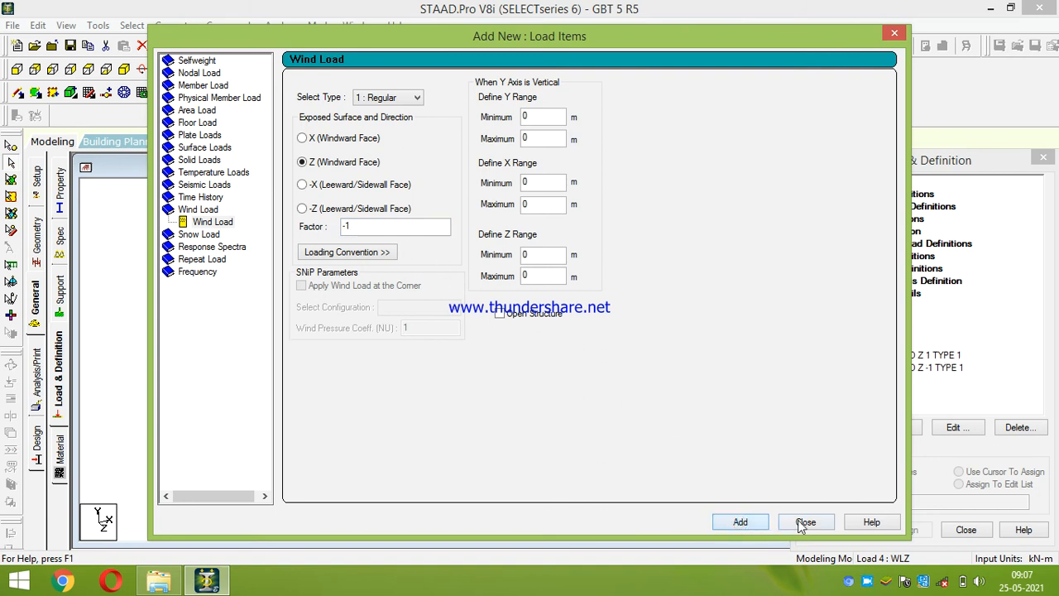
click(805, 521)
Display the Z 1 wind load of load case WLZ and the floor load of load case LL on the structure
click(896, 354)
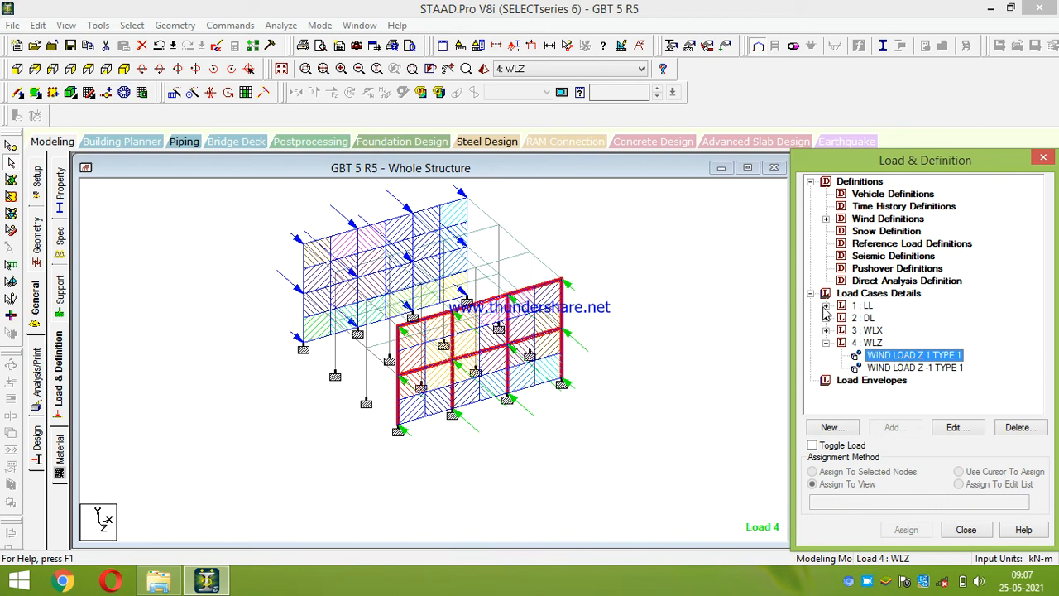
click(826, 342)
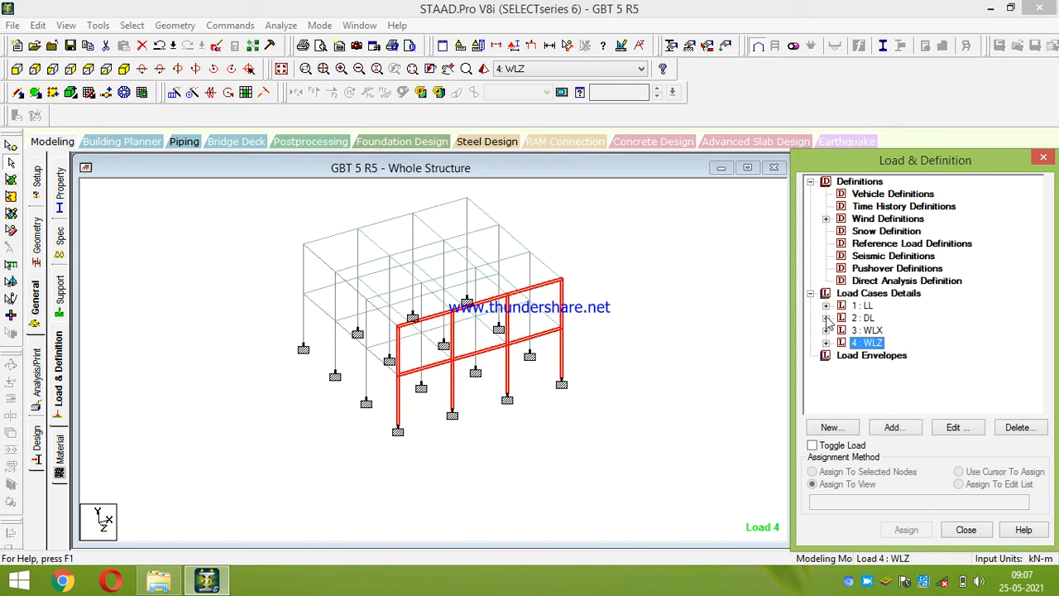
click(826, 305)
click(826, 330)
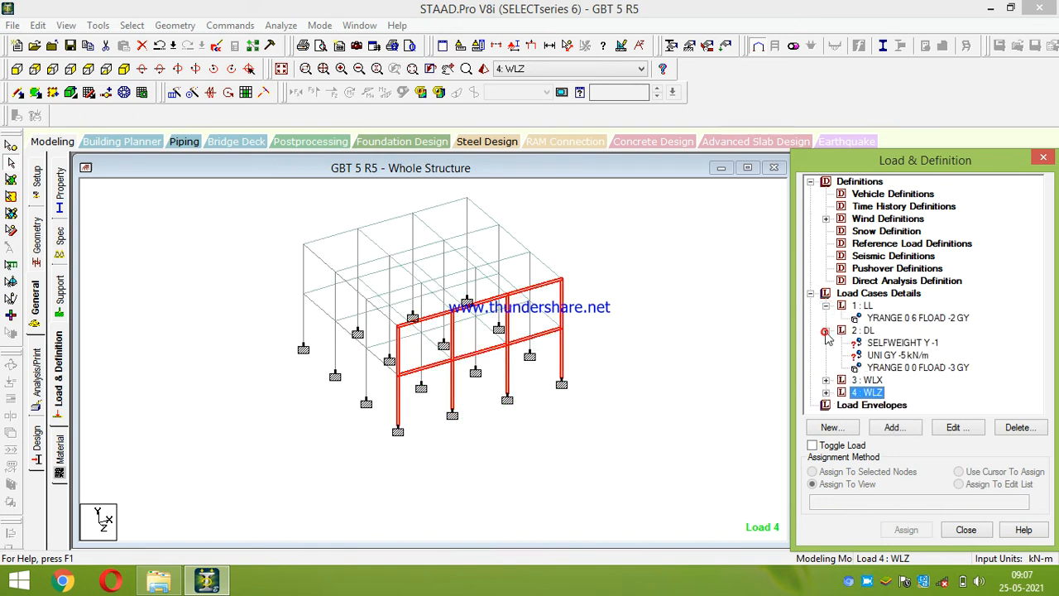
click(825, 379)
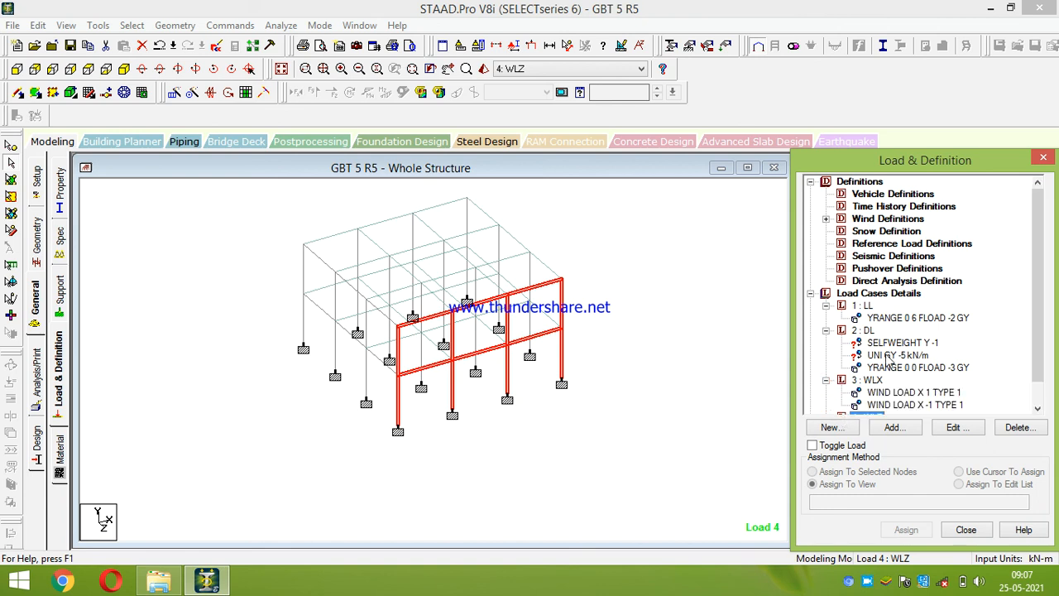
drag(1037, 370, 1038, 384)
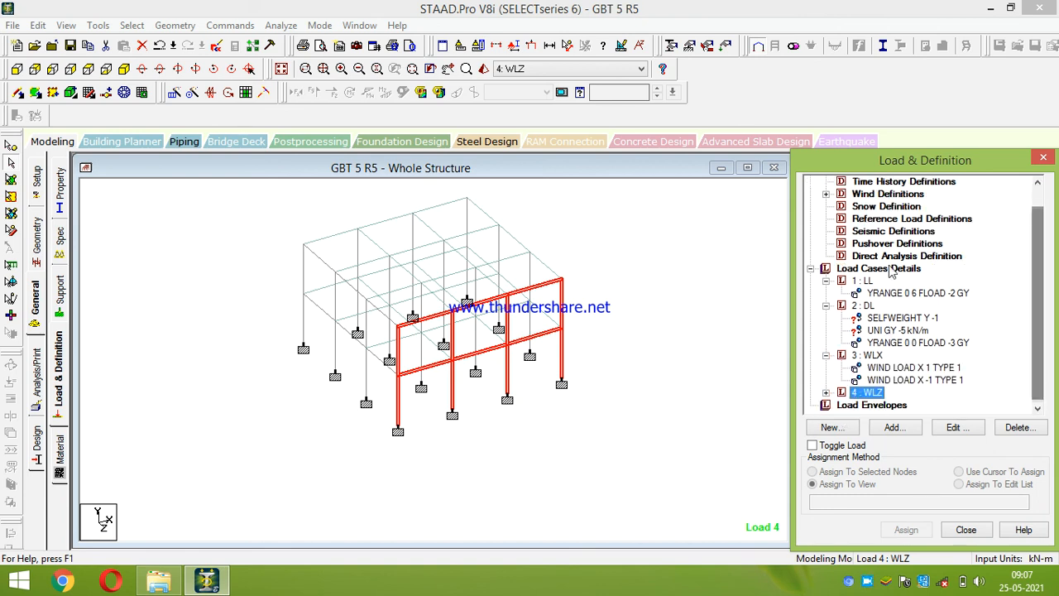
click(917, 295)
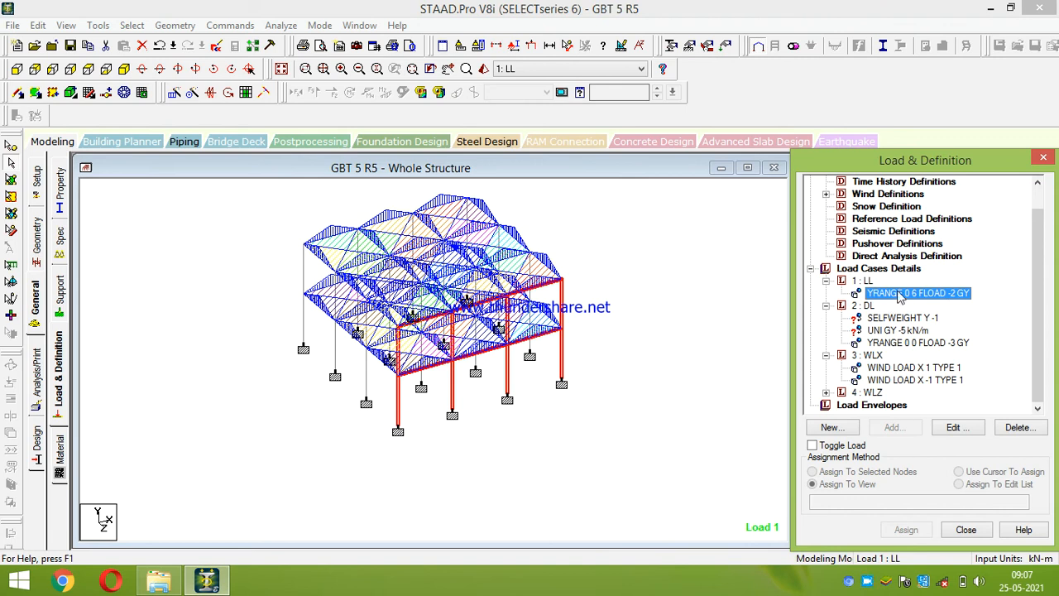
Assign the selfweight load Y -1 of load case DL to the whole view
click(867, 306)
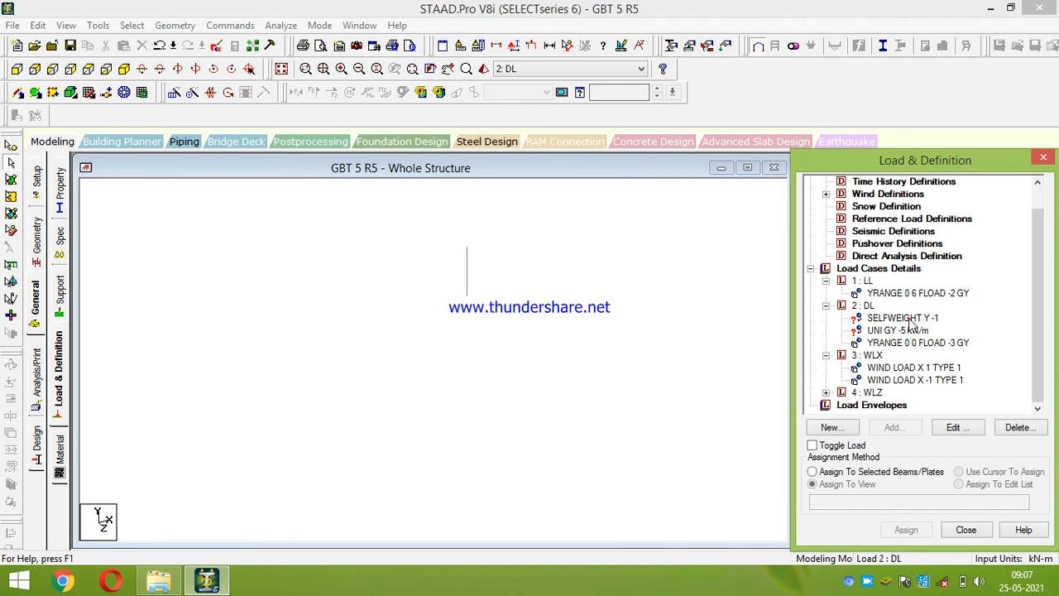
click(997, 392)
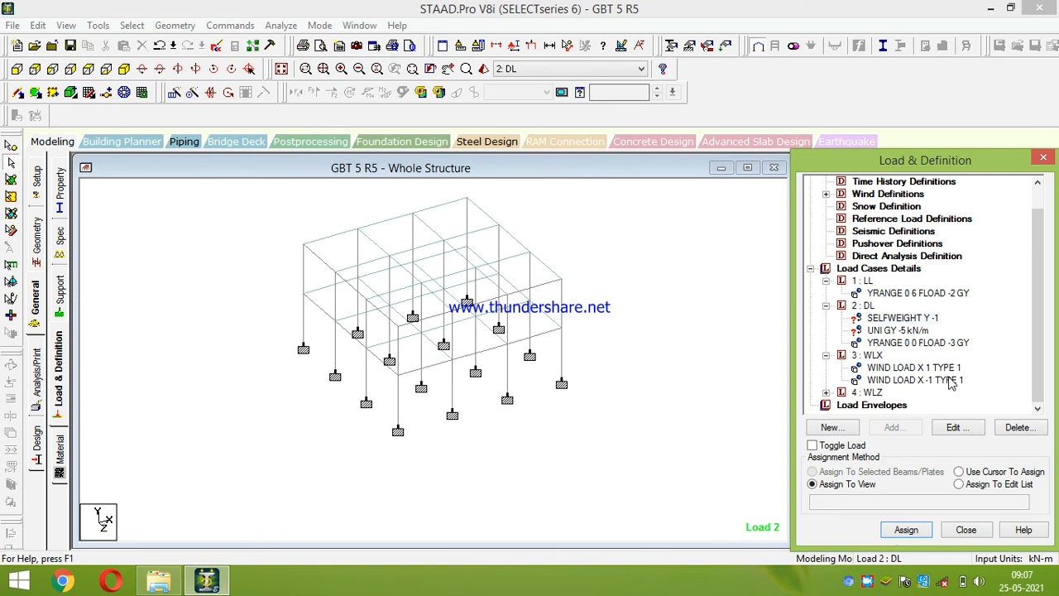
click(901, 318)
click(908, 531)
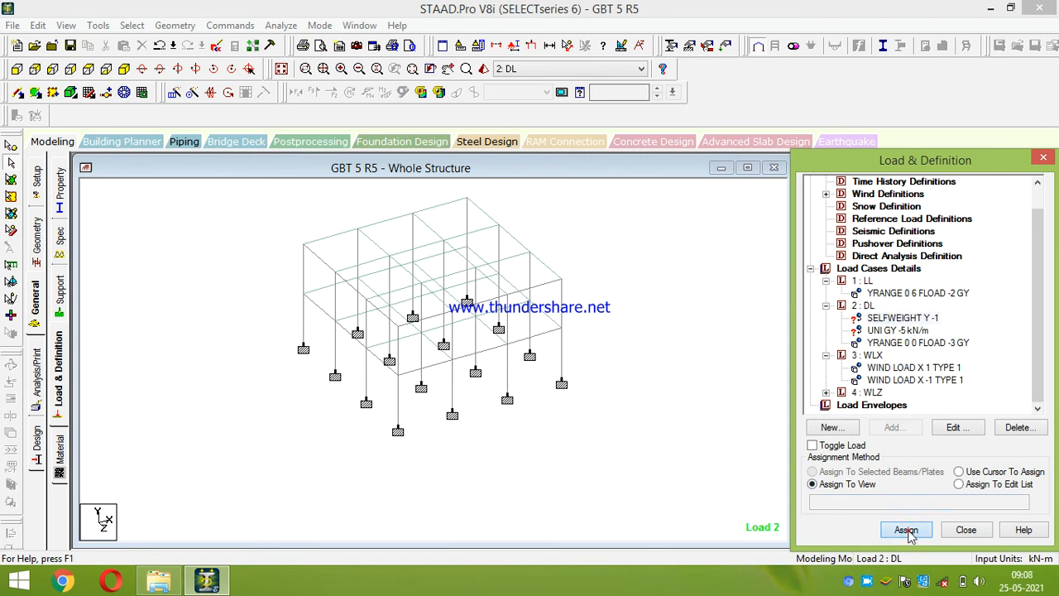
click(939, 390)
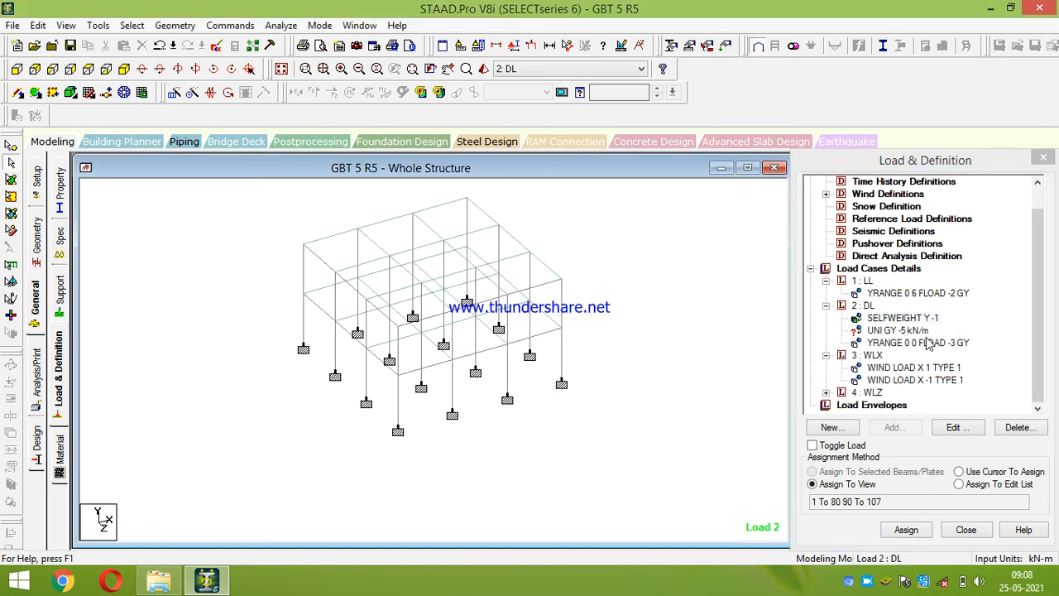
Assign the uniform member load GY -5 kN/m of load case DL to the whole view
click(898, 330)
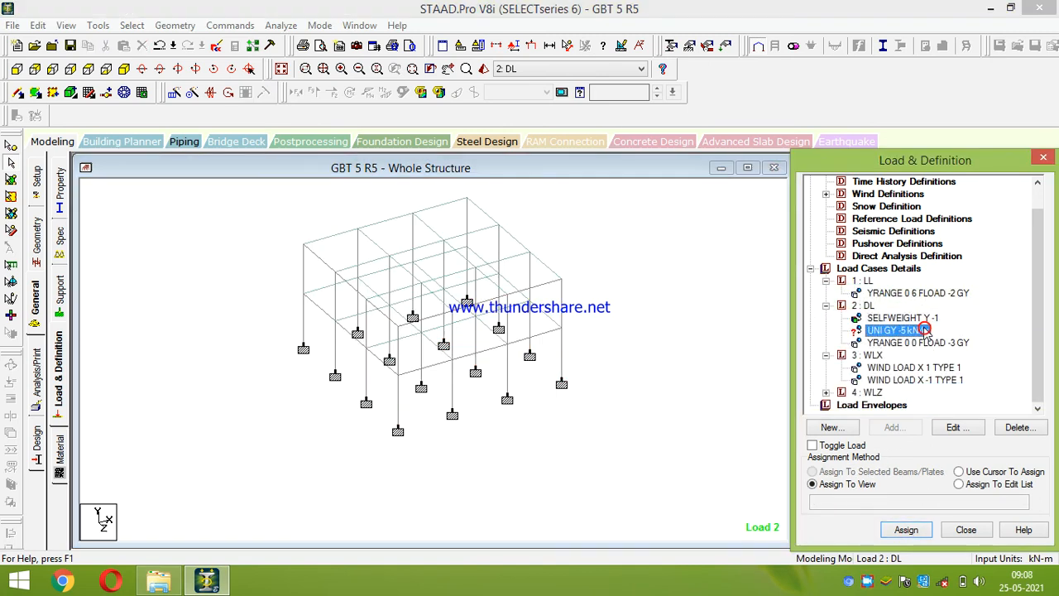
click(906, 530)
click(940, 393)
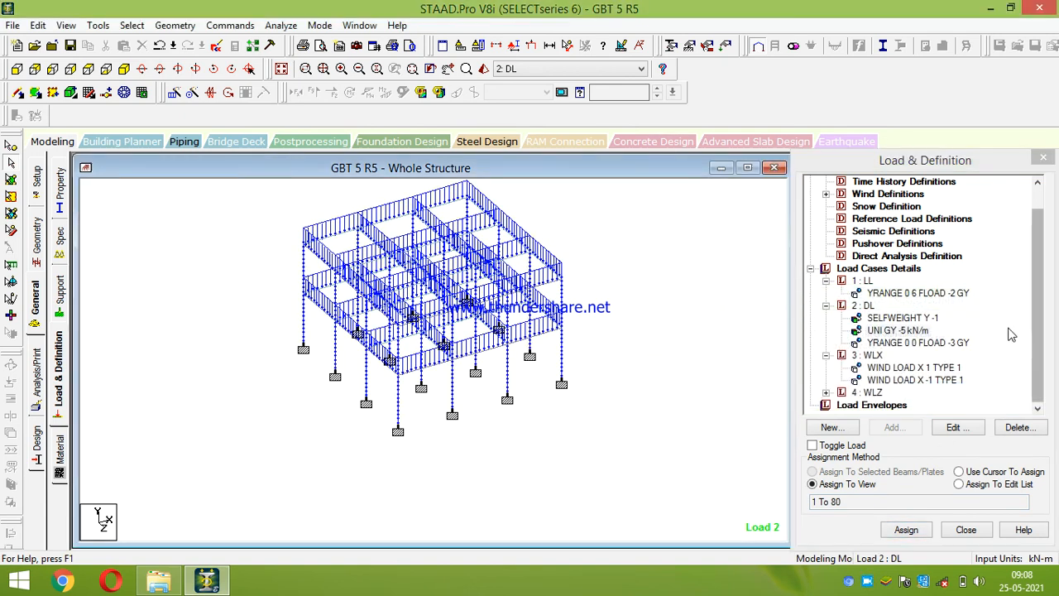
Review the DL floor load and the factor 1 and -1 wind loads of load cases WLX and WLZ on the structure
click(923, 343)
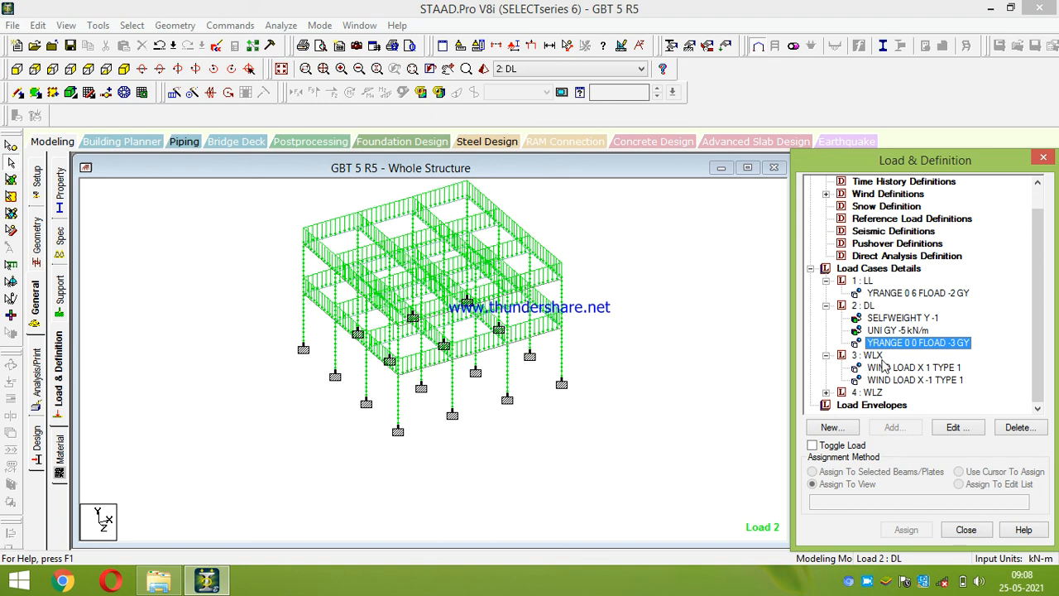
click(914, 367)
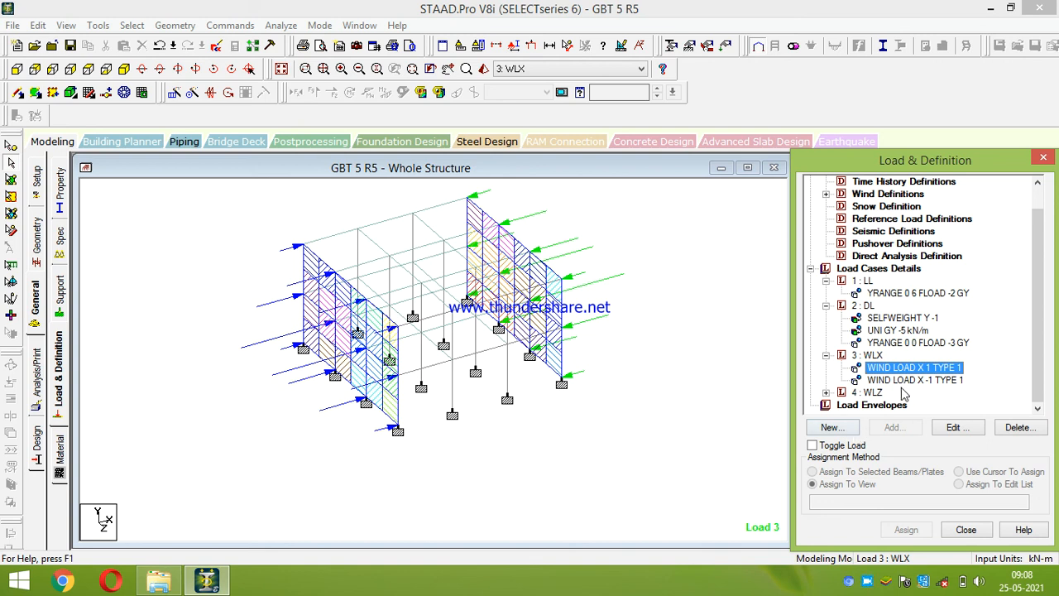
click(906, 380)
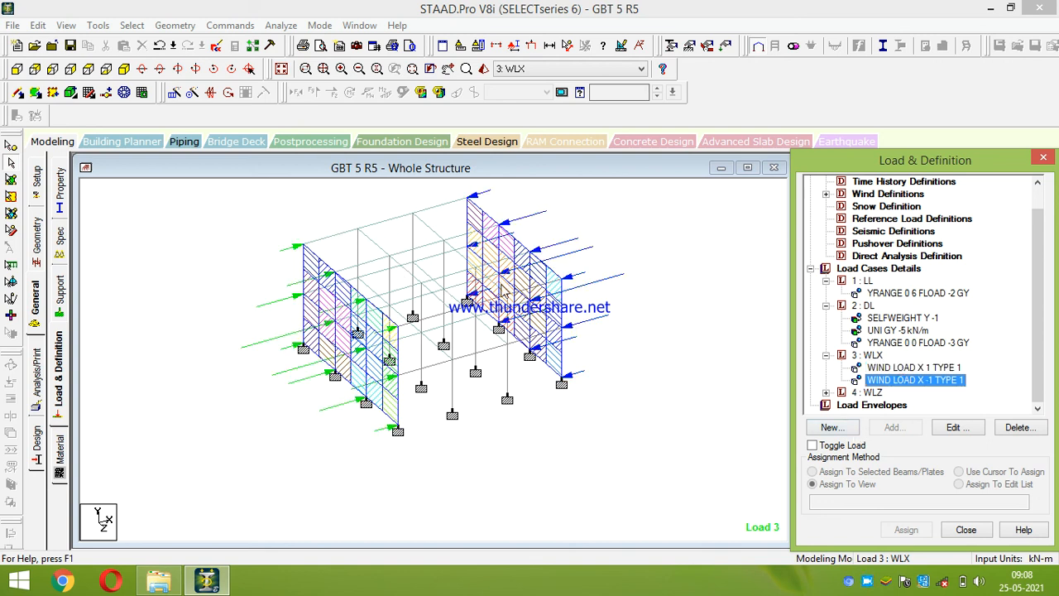
click(867, 393)
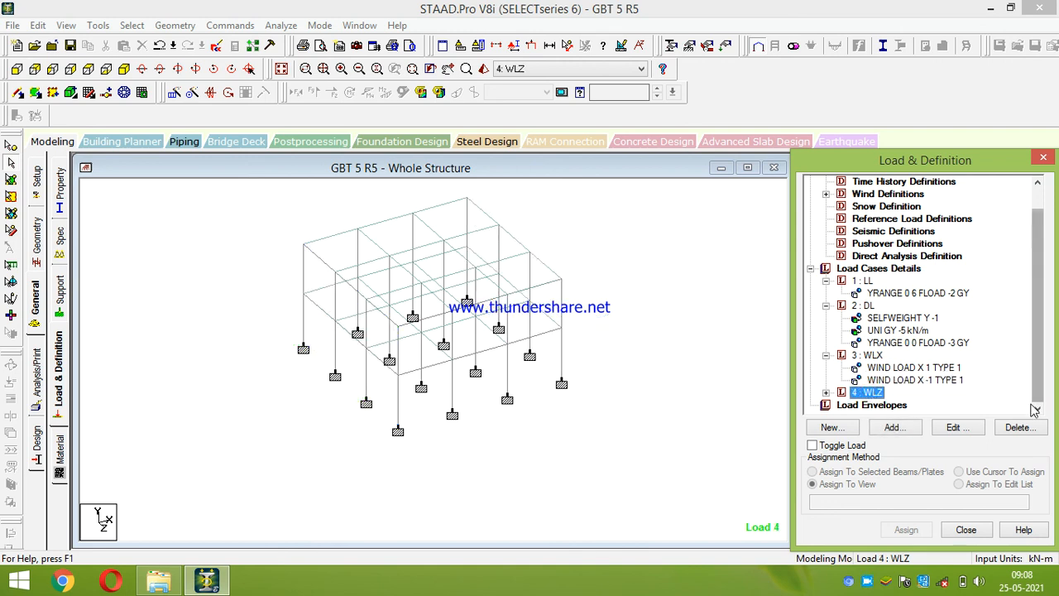
click(825, 393)
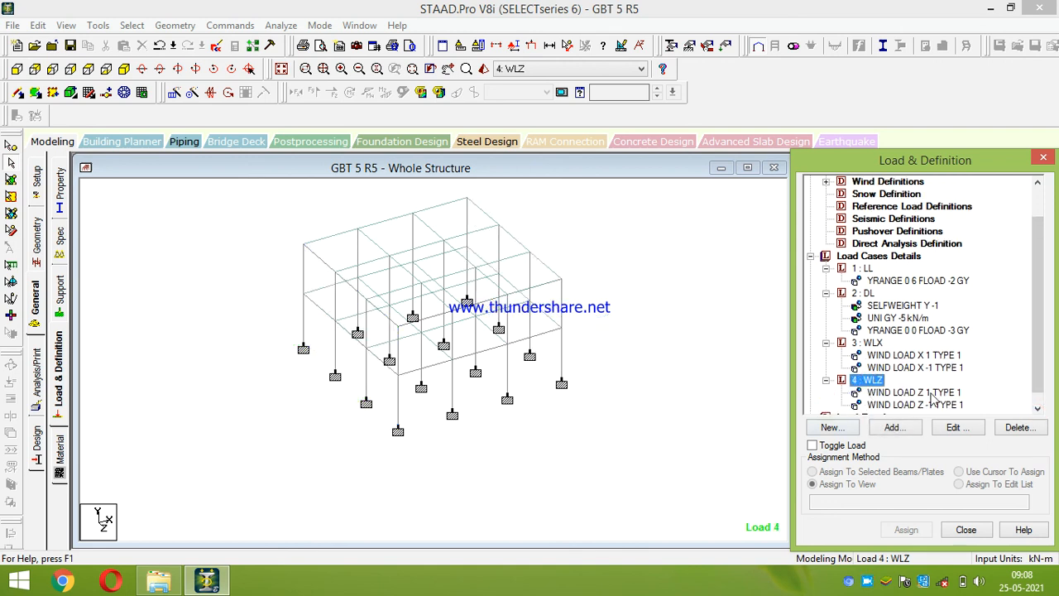
click(871, 394)
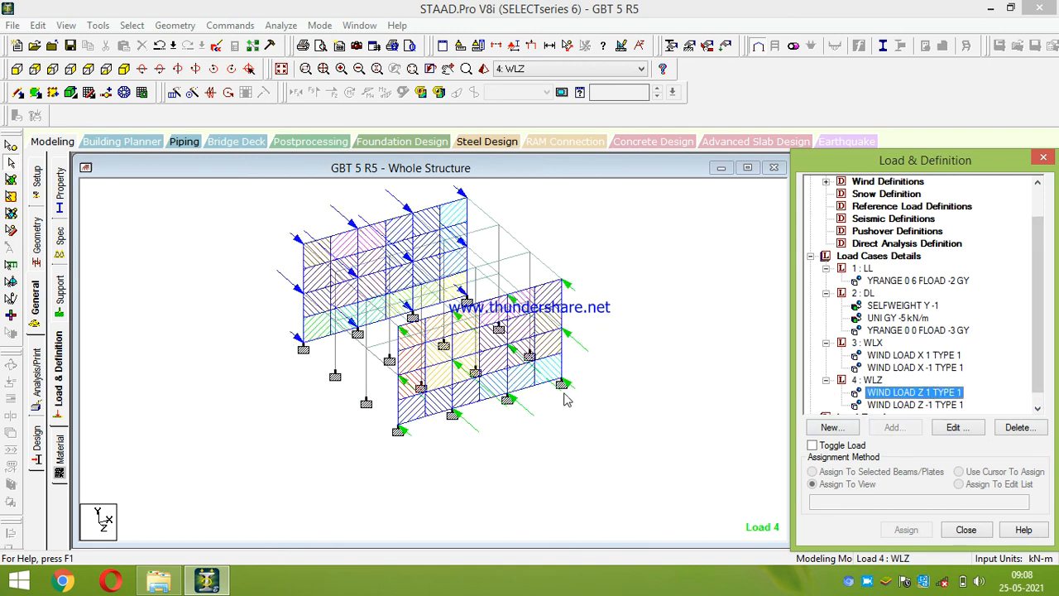
click(875, 405)
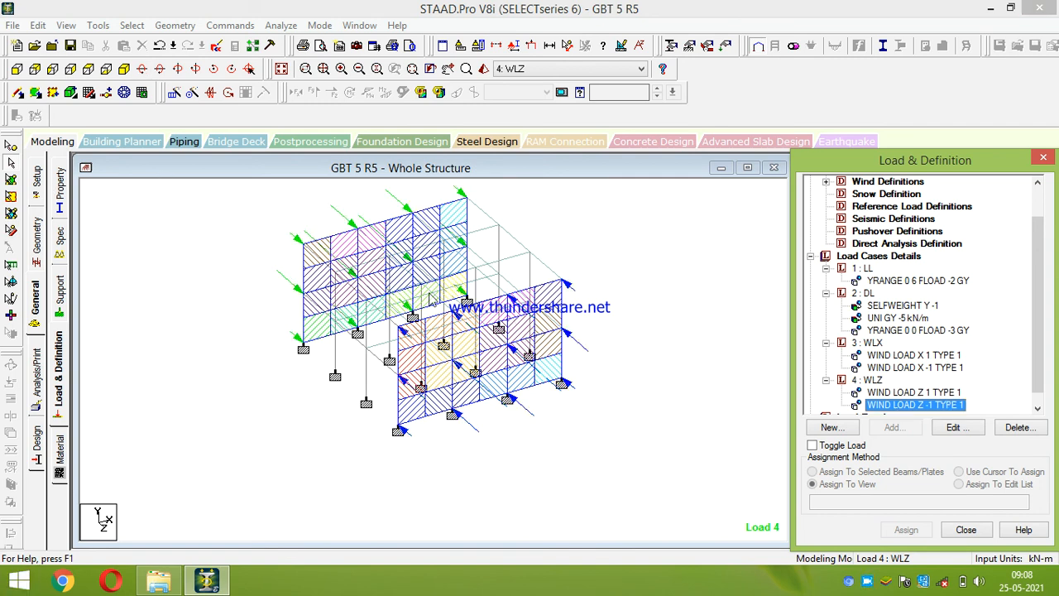
click(589, 356)
scroll(589, 367, down, 1)
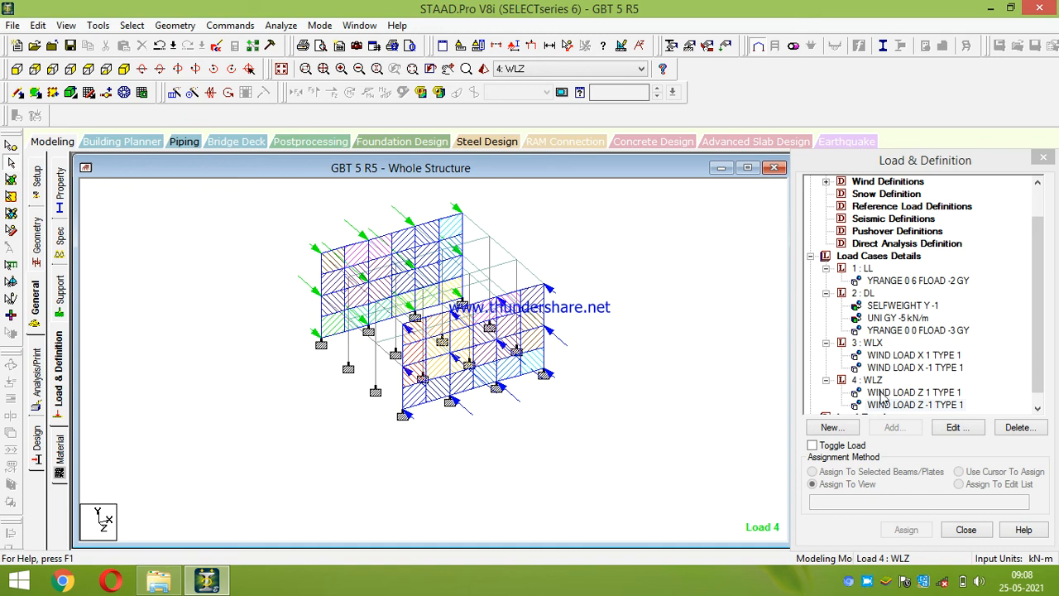
Add a Perform Analysis command with the print option All
click(38, 375)
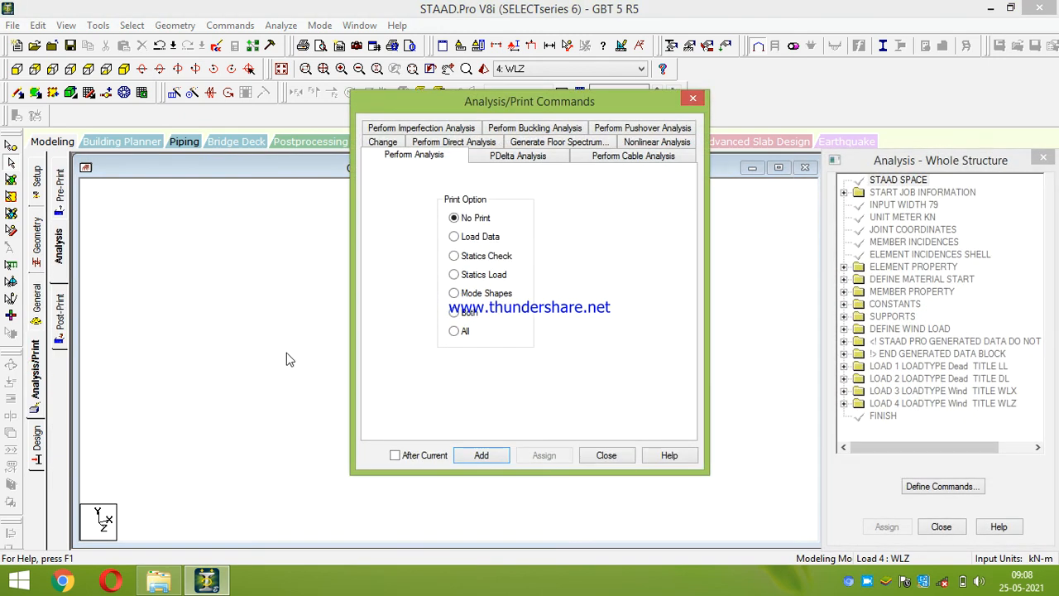
click(453, 333)
click(497, 456)
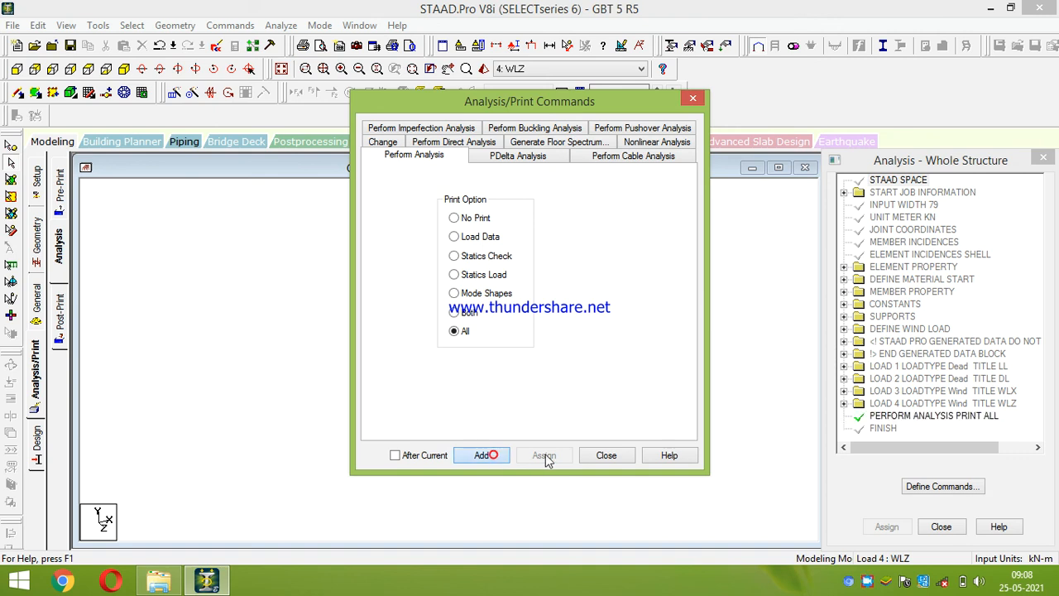
Save the modified structure and run the analysis
click(598, 456)
click(279, 26)
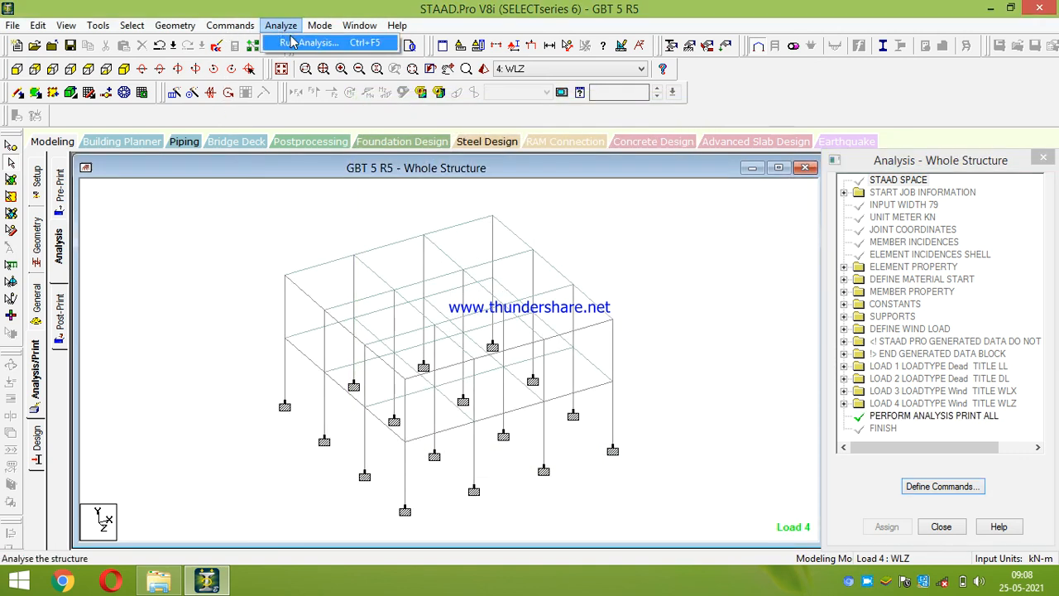
click(306, 43)
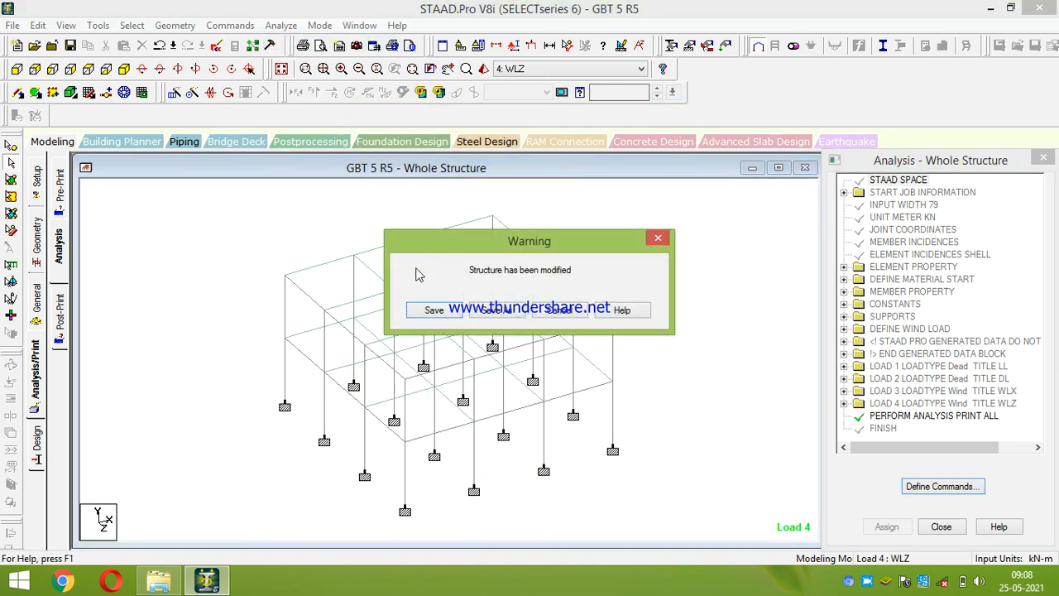
click(431, 306)
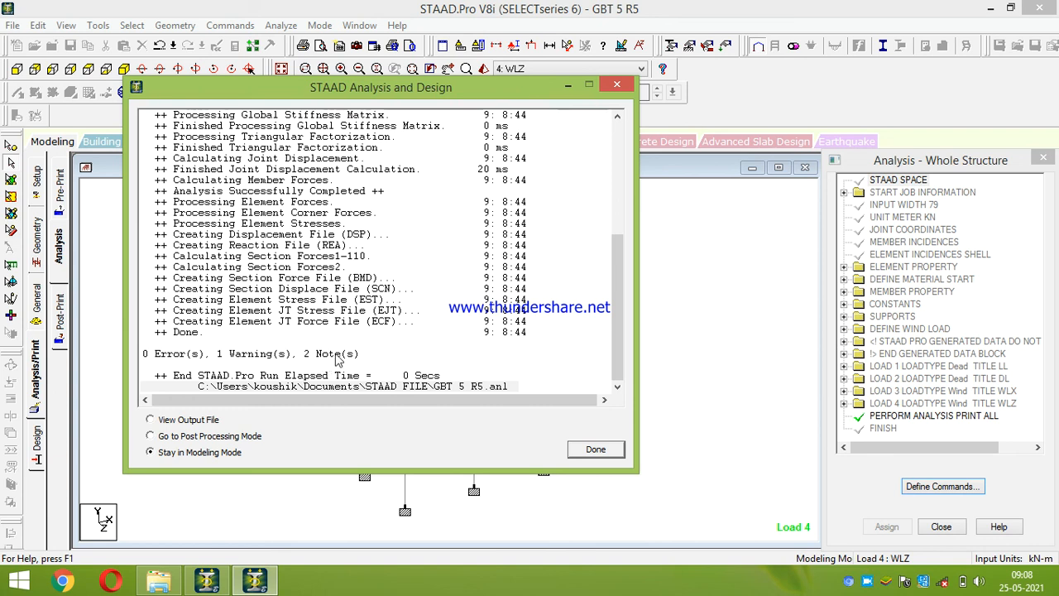
Open the analysis output file and look through its input echo and member load listings
click(208, 421)
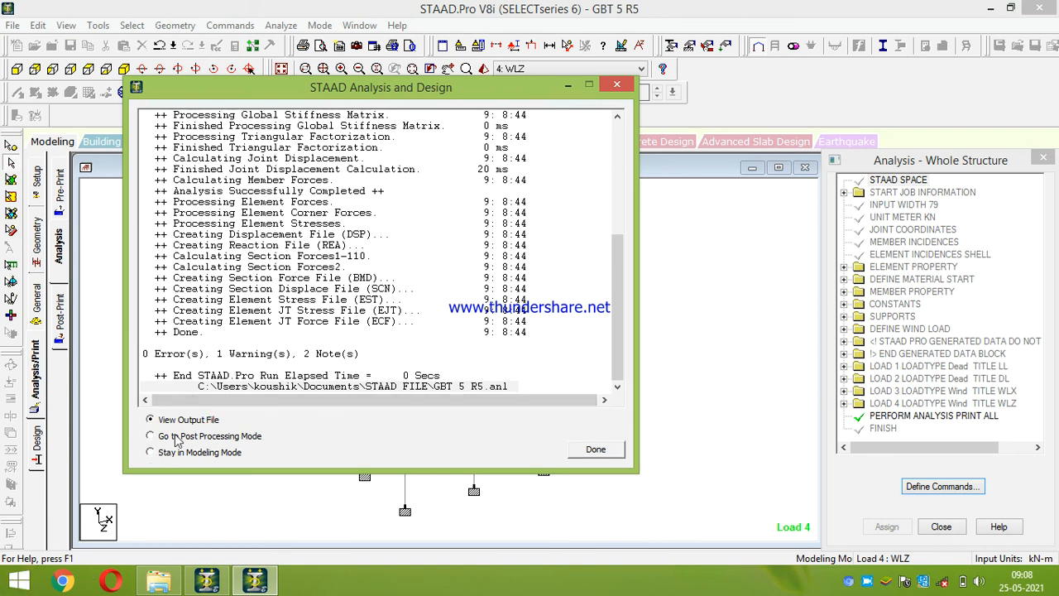
click(596, 448)
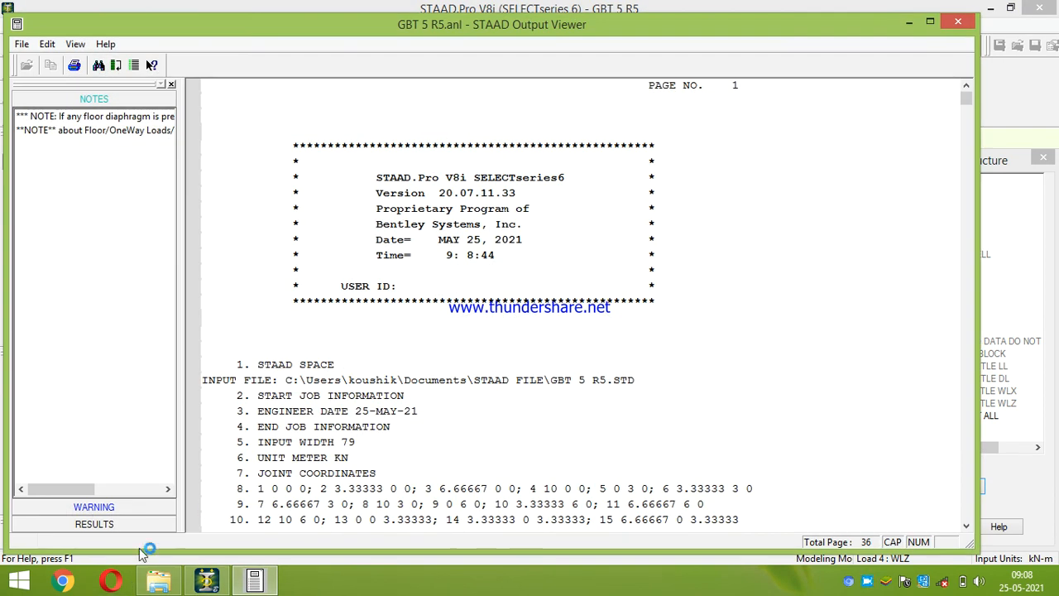
scroll(613, 414, down, 20)
scroll(494, 286, down, 15)
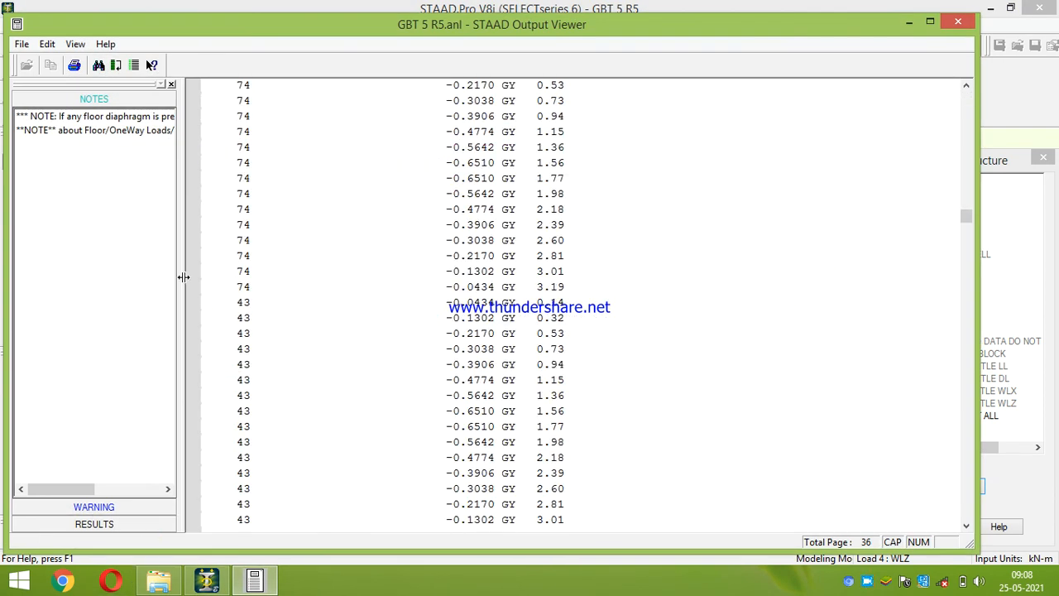
Examine the total applied and reaction load summaries for load cases 1 to 4 in the output file, and close it
click(100, 524)
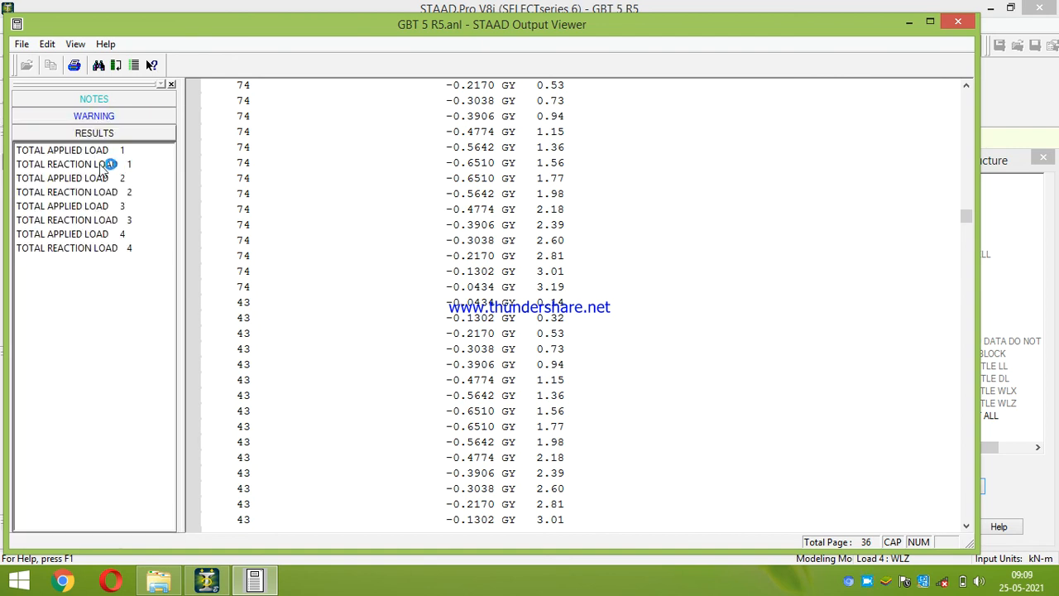
click(102, 164)
click(101, 191)
click(99, 178)
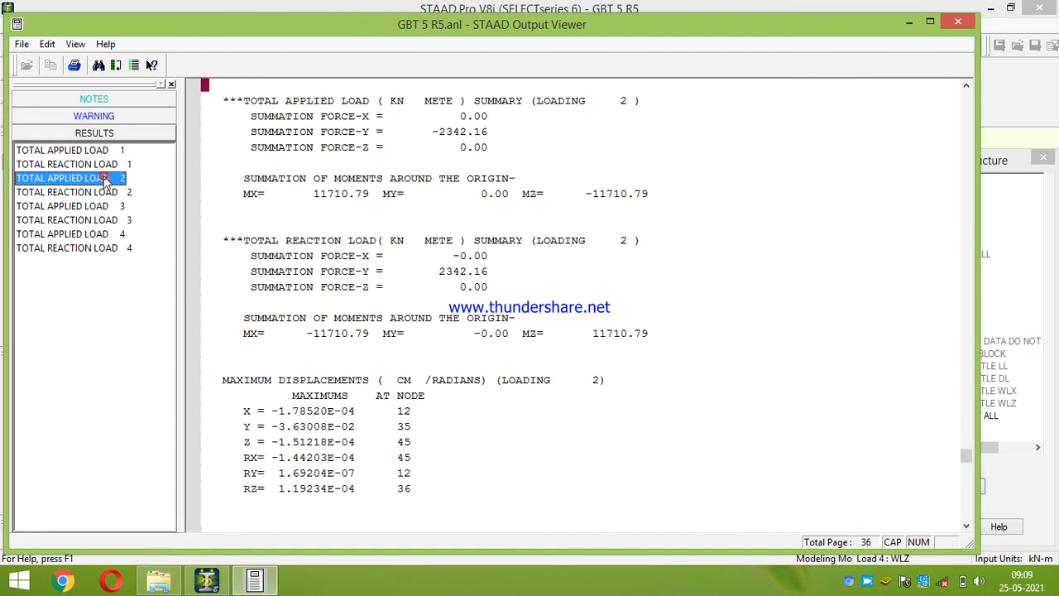
click(64, 208)
click(93, 221)
click(88, 247)
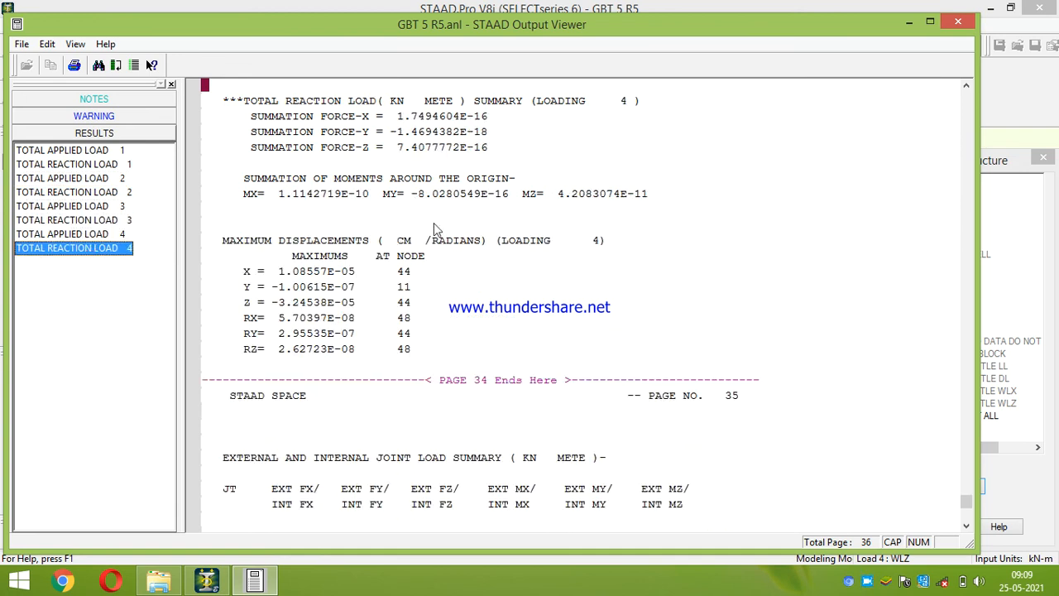
drag(973, 500, 980, 270)
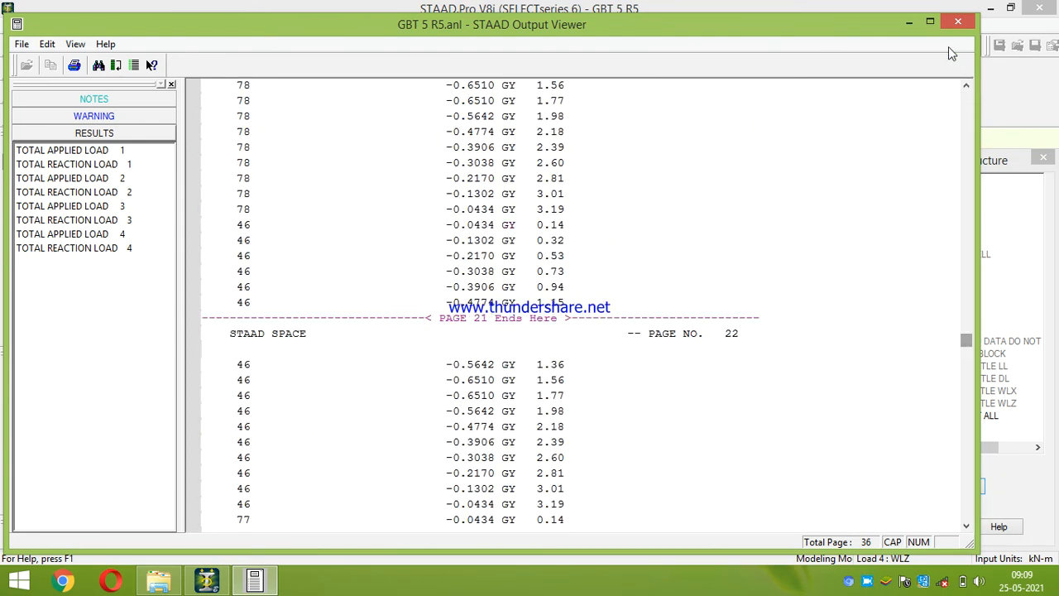
click(957, 22)
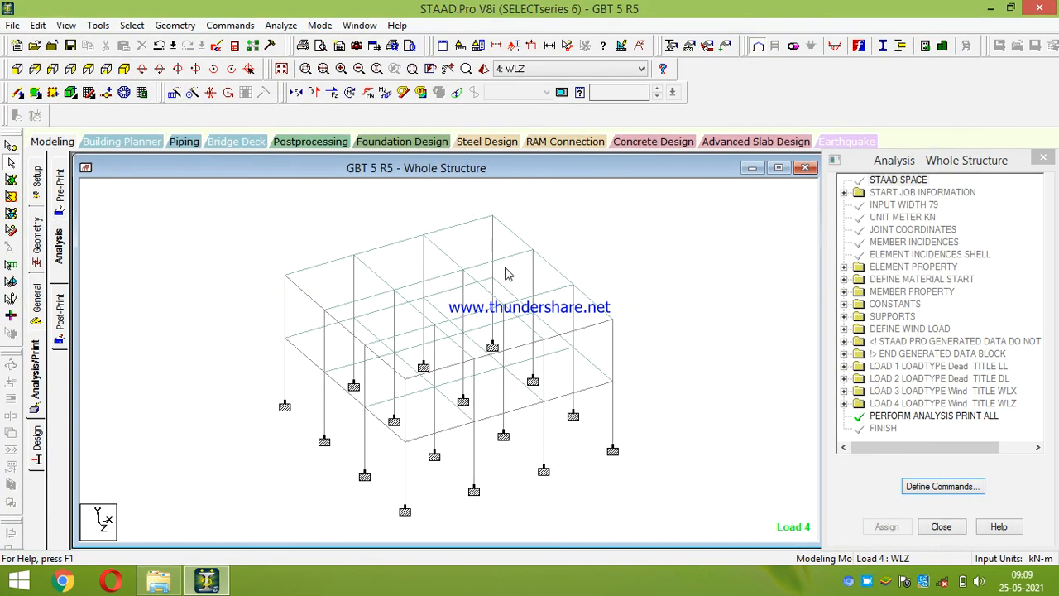